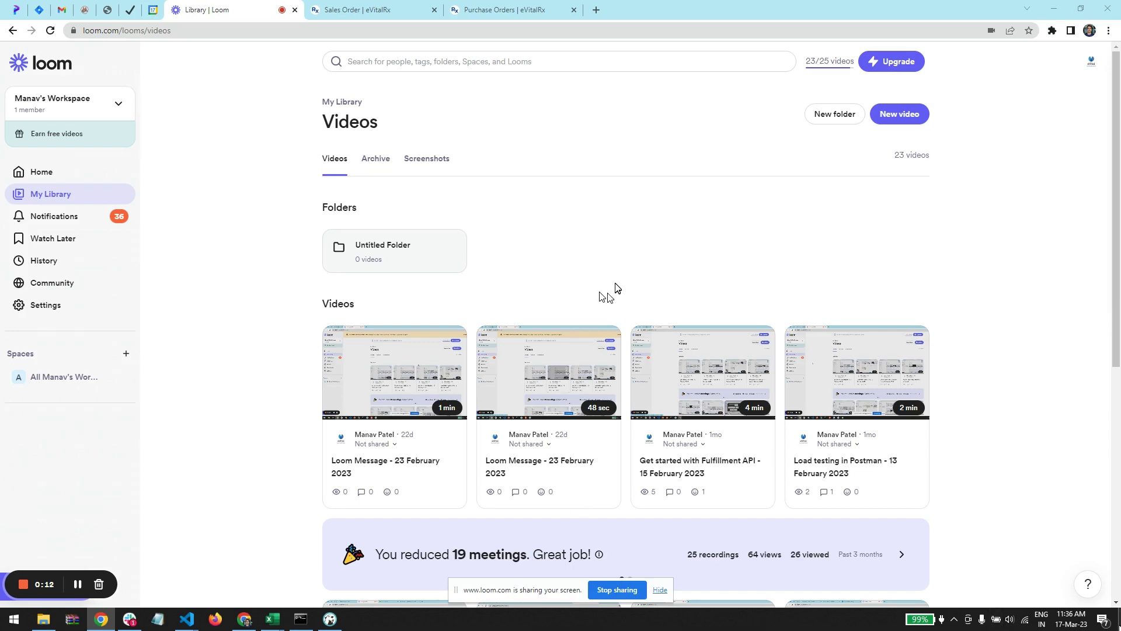
Launch the TallyConnects-0.9 jar from the TallyImport folder, move its window aside, and start TallyPrime
{"action": "key", "text": "super+d"}
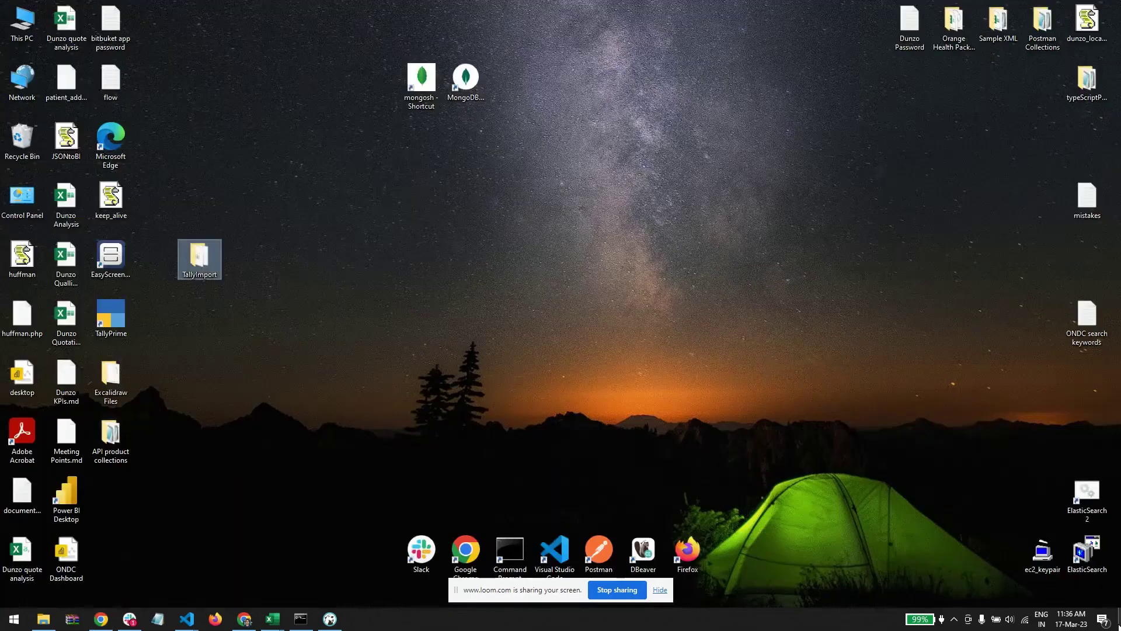
{"action": "double_click", "coordinate": [199, 257]}
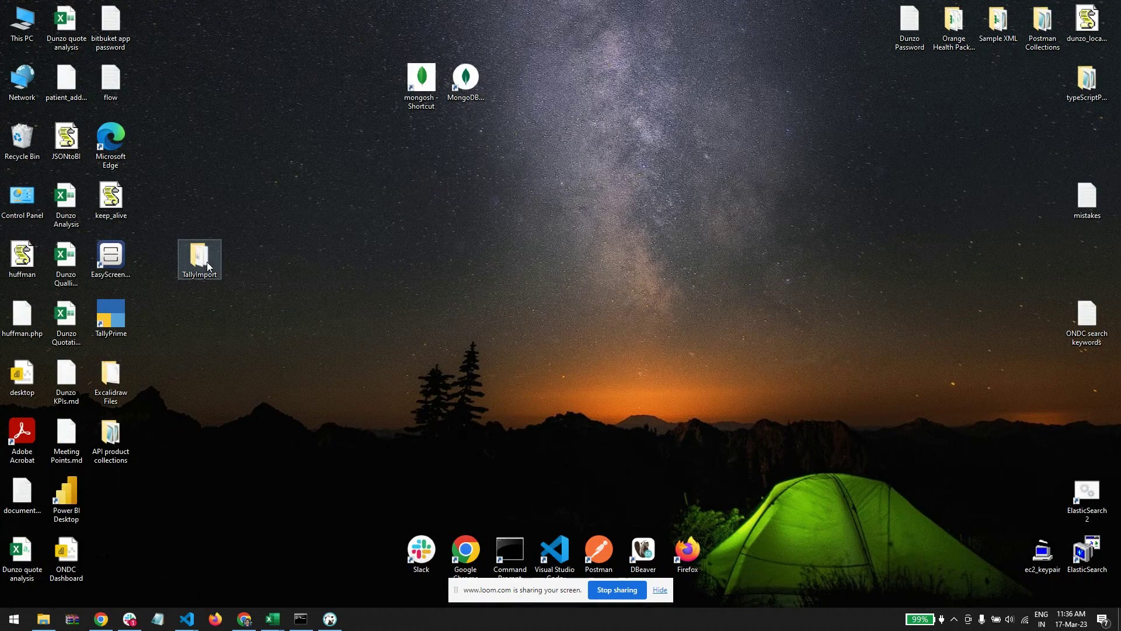
{"action": "left_click", "coordinate": [441, 238]}
{"action": "double_click", "coordinate": [440, 237]}
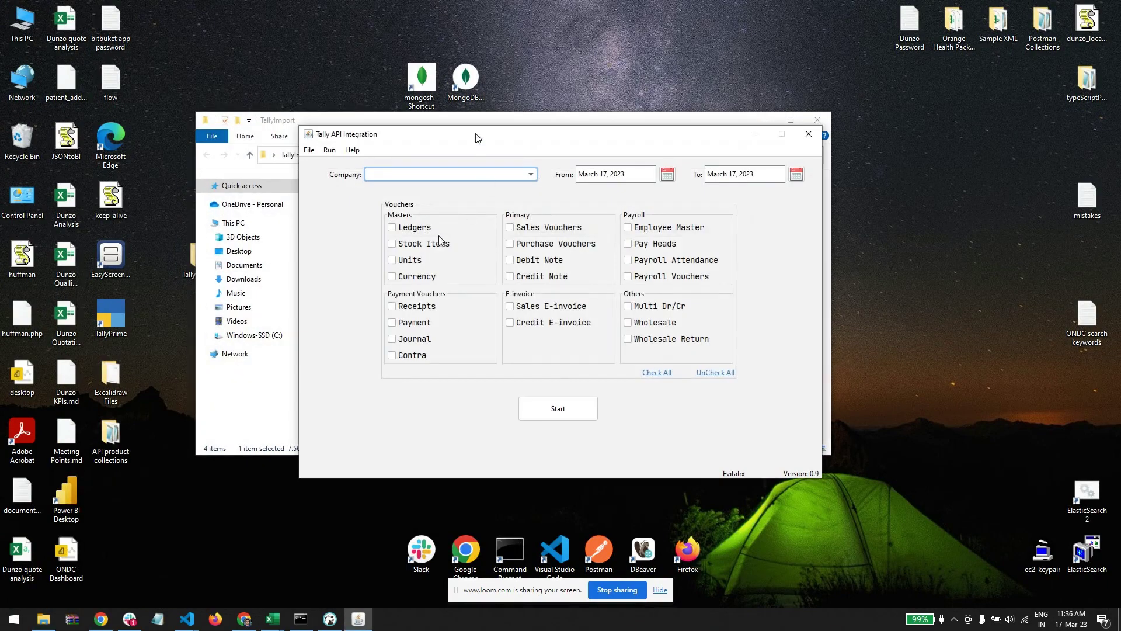
{"action": "left_click_drag", "start_coordinate": [475, 134], "coordinate": [534, 142]}
{"action": "left_click", "coordinate": [120, 318]}
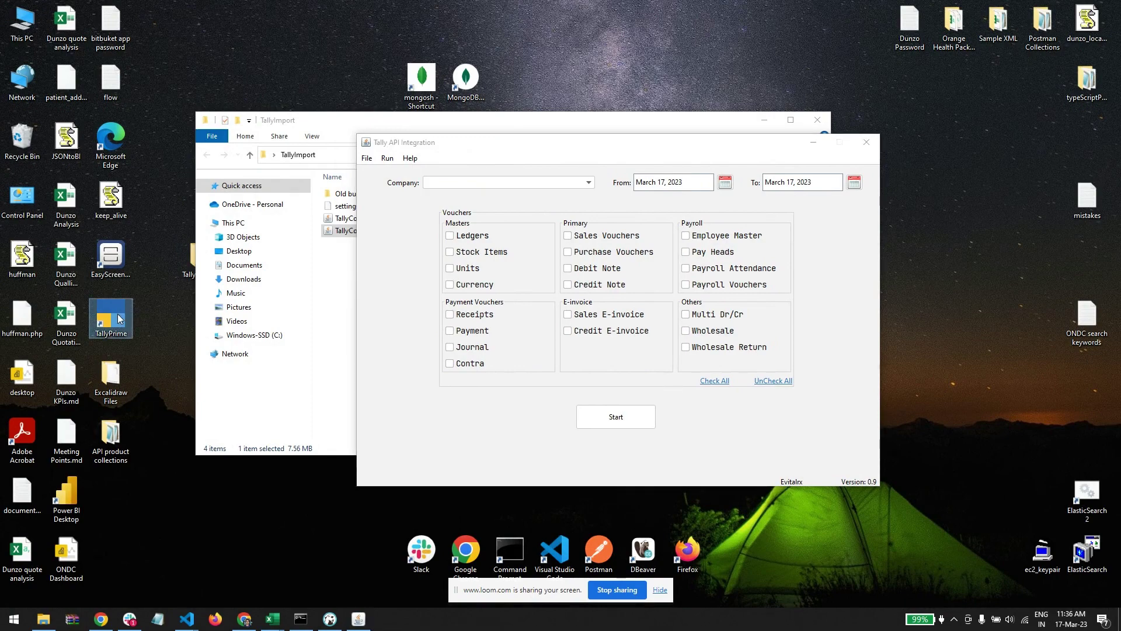
{"action": "double_click", "coordinate": [120, 318]}
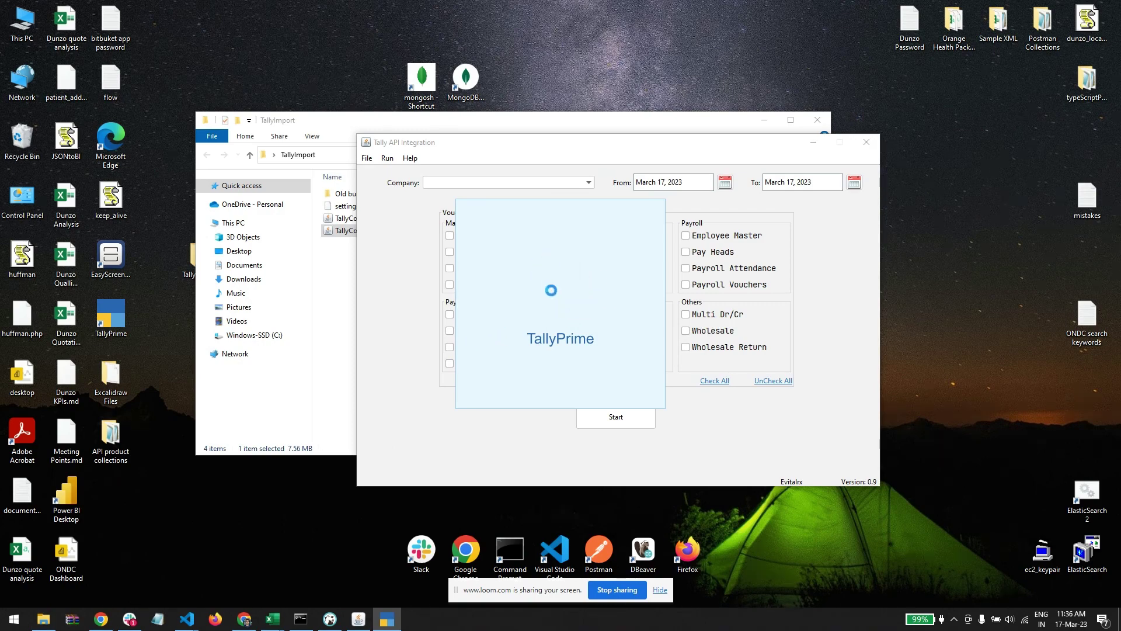
Review the eVitalRx sales bills for 01/01/2023–02/01/2023, then switch to the Purchase Orders page
{"action": "left_click", "coordinate": [244, 554]}
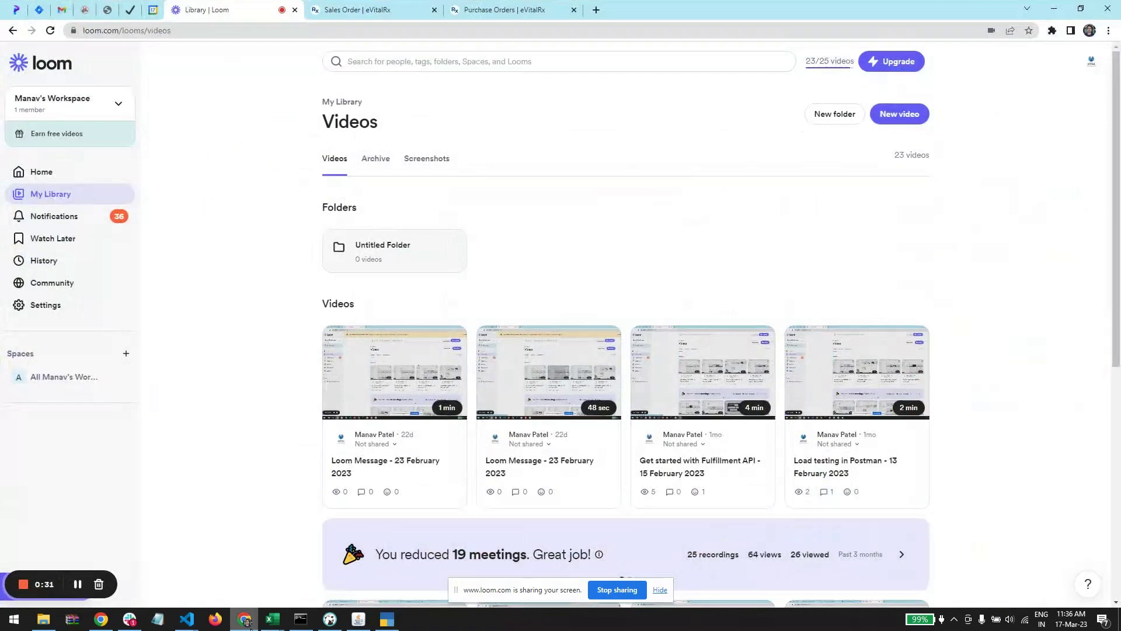
{"action": "left_click", "coordinate": [379, 8]}
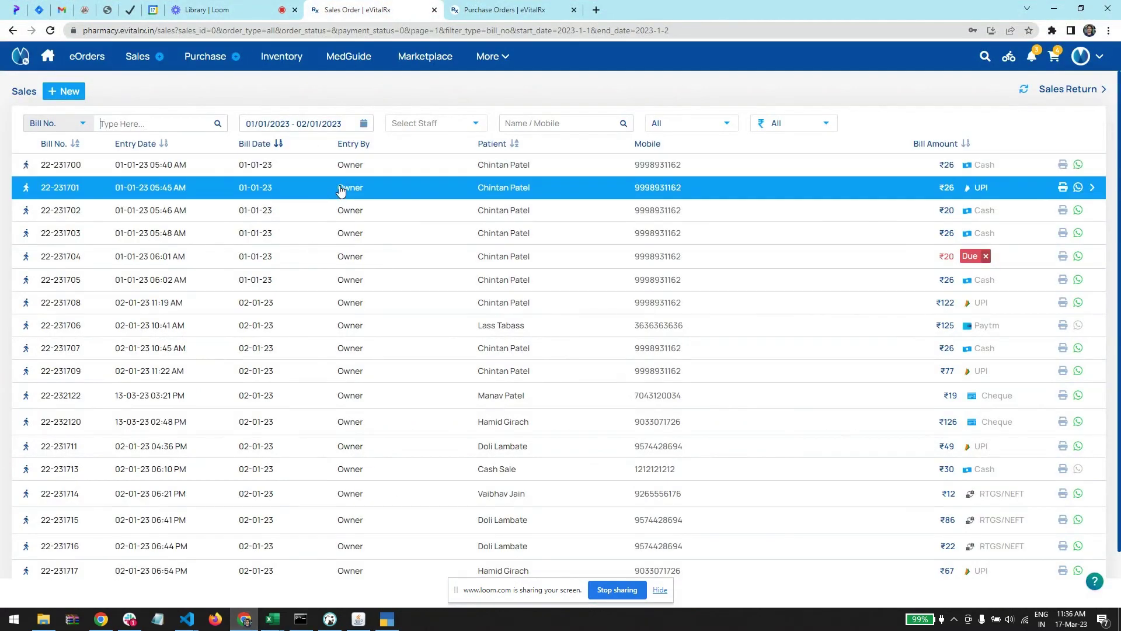
{"action": "scroll", "coordinate": [341, 190], "scroll_direction": "down", "scroll_amount": 1}
{"action": "scroll", "coordinate": [341, 190], "scroll_direction": "up", "scroll_amount": 1}
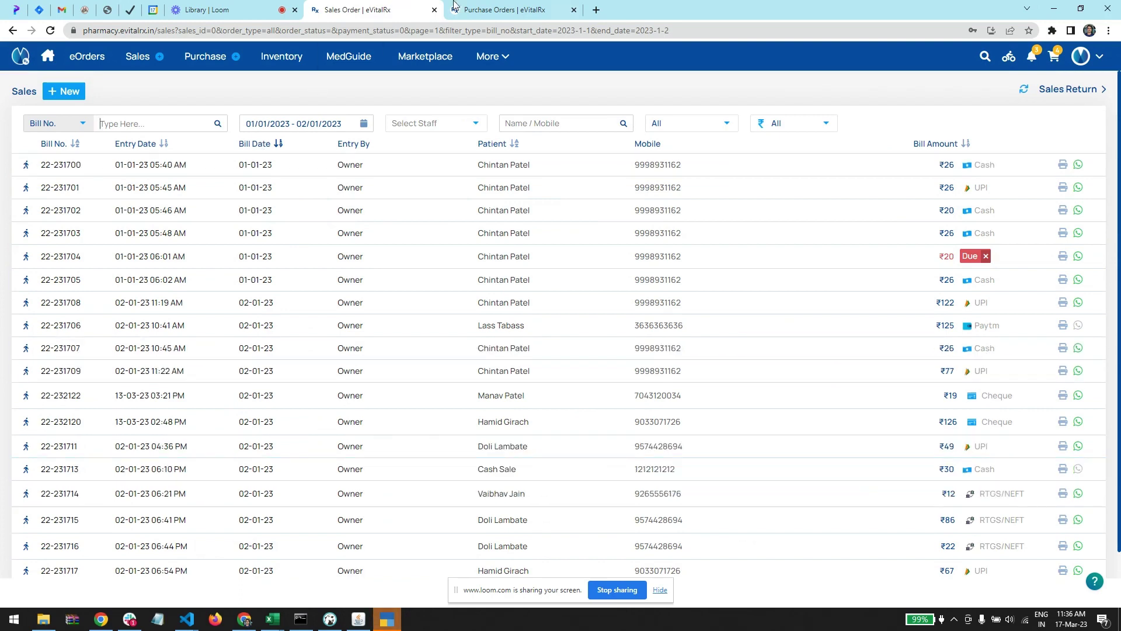
{"action": "left_click", "coordinate": [505, 9]}
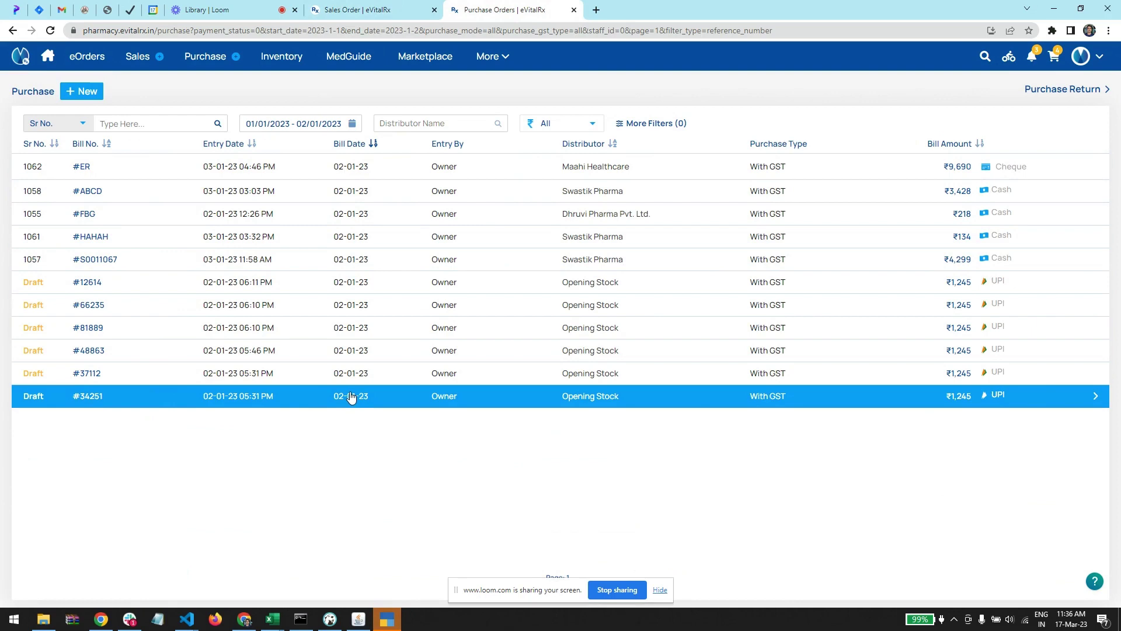
{"action": "key", "text": "super+Tab"}
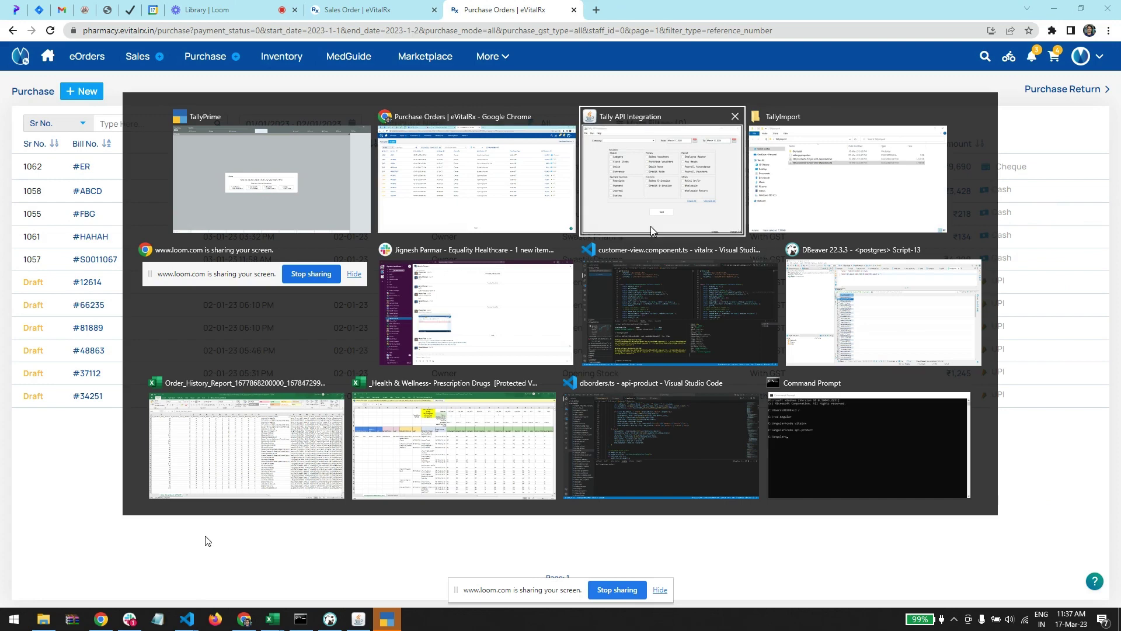
Continue TallyPrime in Educational Mode with Demo loaded, and reposition the Tally API Integration window
{"action": "left_click", "coordinate": [387, 619]}
{"action": "left_click", "coordinate": [360, 358]}
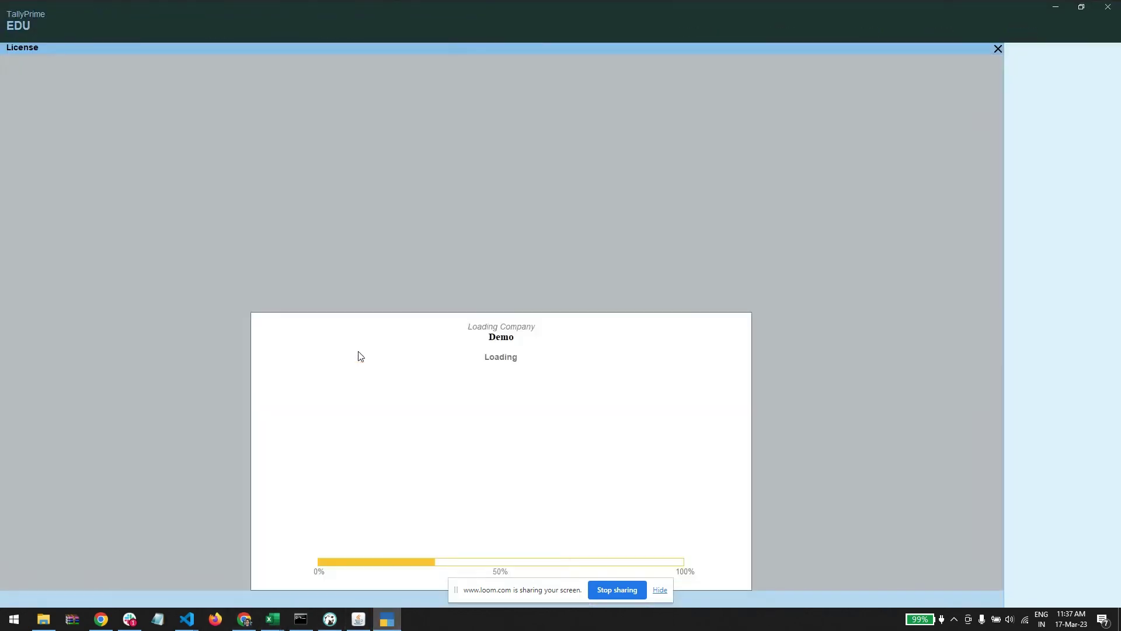
{"action": "key", "text": "super+Tab"}
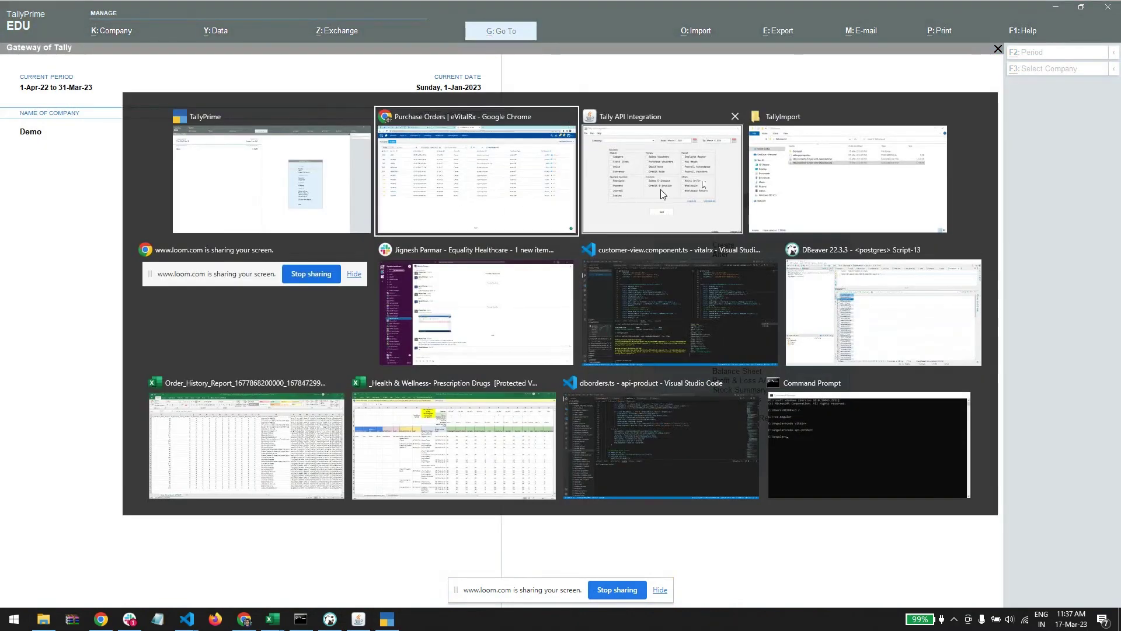
{"action": "left_click", "coordinate": [663, 192]}
{"action": "left_click_drag", "start_coordinate": [558, 143], "coordinate": [466, 222]}
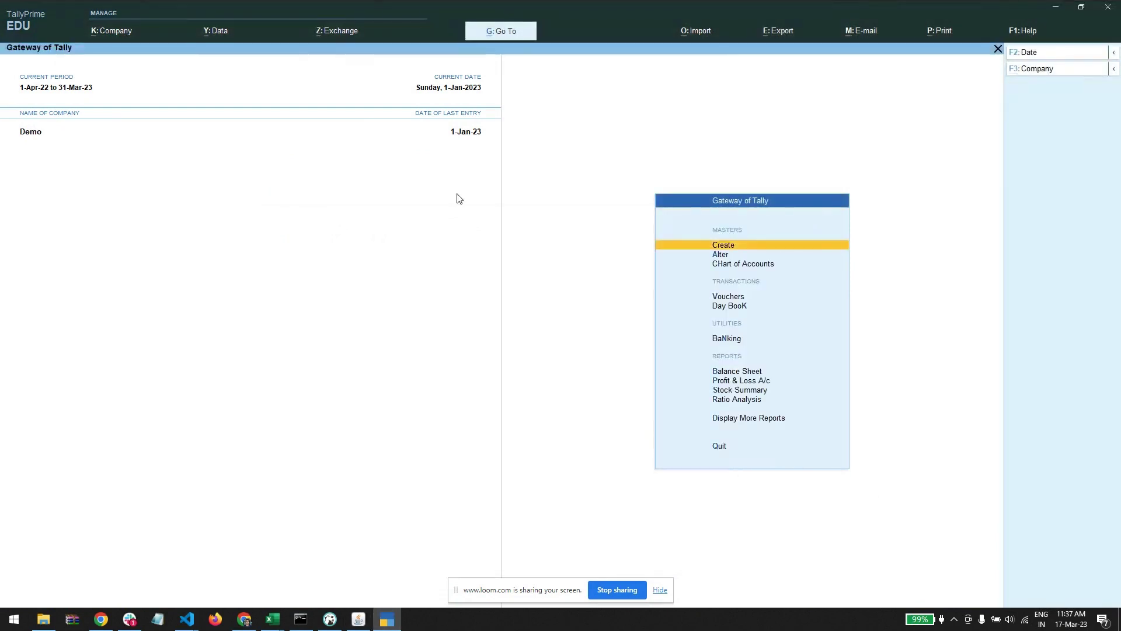
{"action": "left_click", "coordinate": [459, 197]}
Create and save the company 'EvitalRx <> Tally', keeping the auto-filled mailing name
{"action": "key", "text": "alt"}
{"action": "key", "text": "alt+k"}
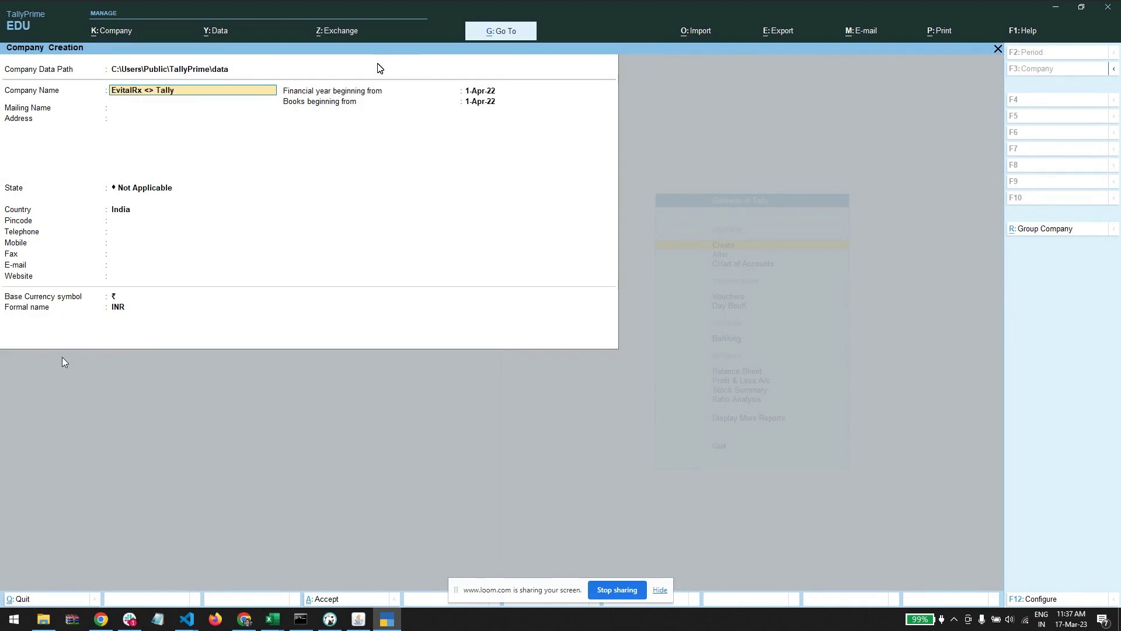
{"action": "key", "text": "Return"}
{"action": "key", "text": "Return"}
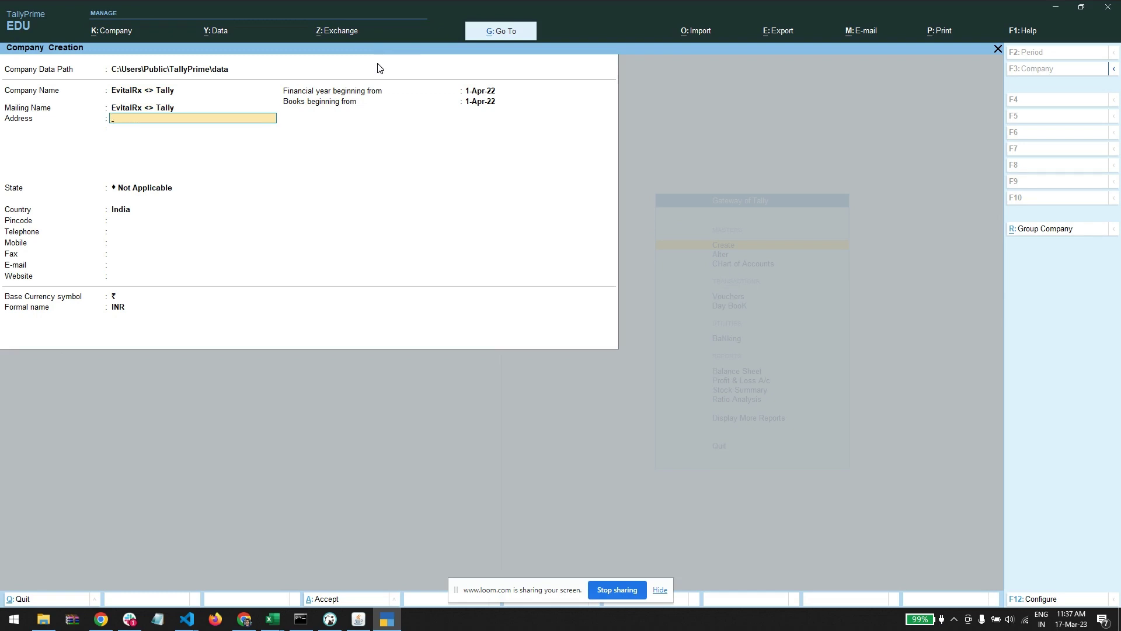
{"action": "key", "text": "ctrl"}
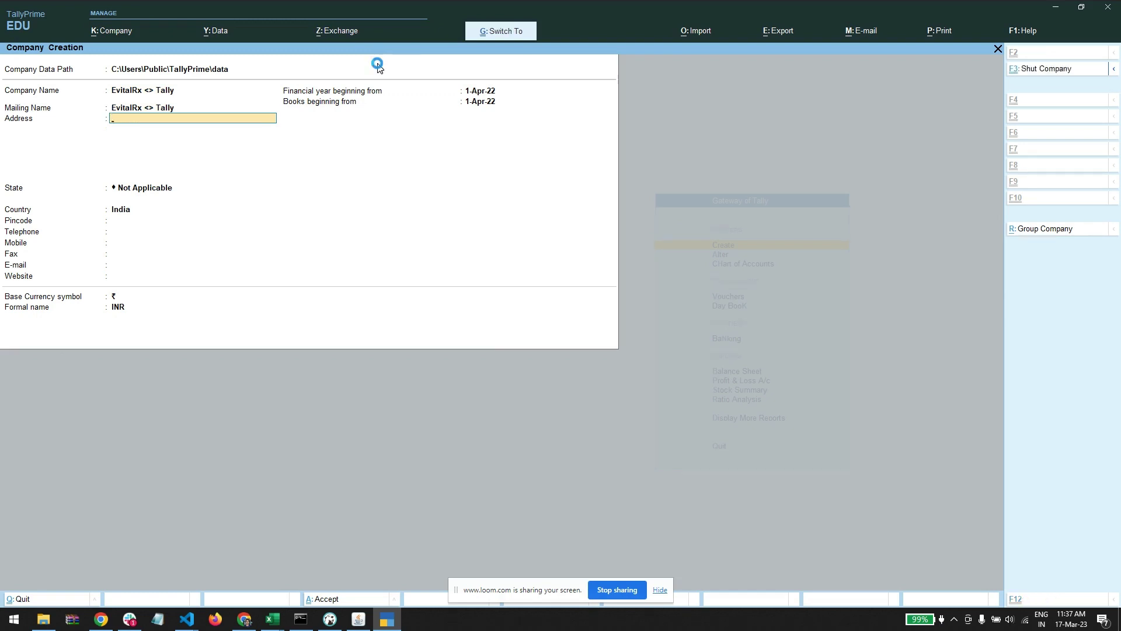
{"action": "key", "text": "ctrl+a"}
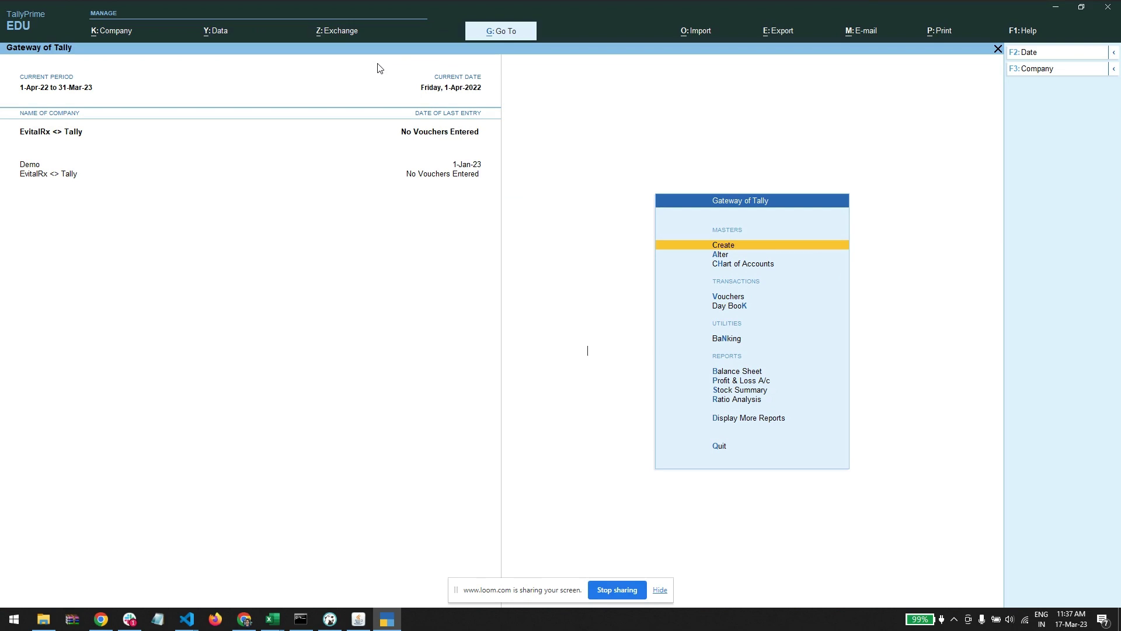
Set the Credit Note voucher type to Automatic (Manual Override) numbering with duplicates prevented
{"action": "key", "text": "h"}
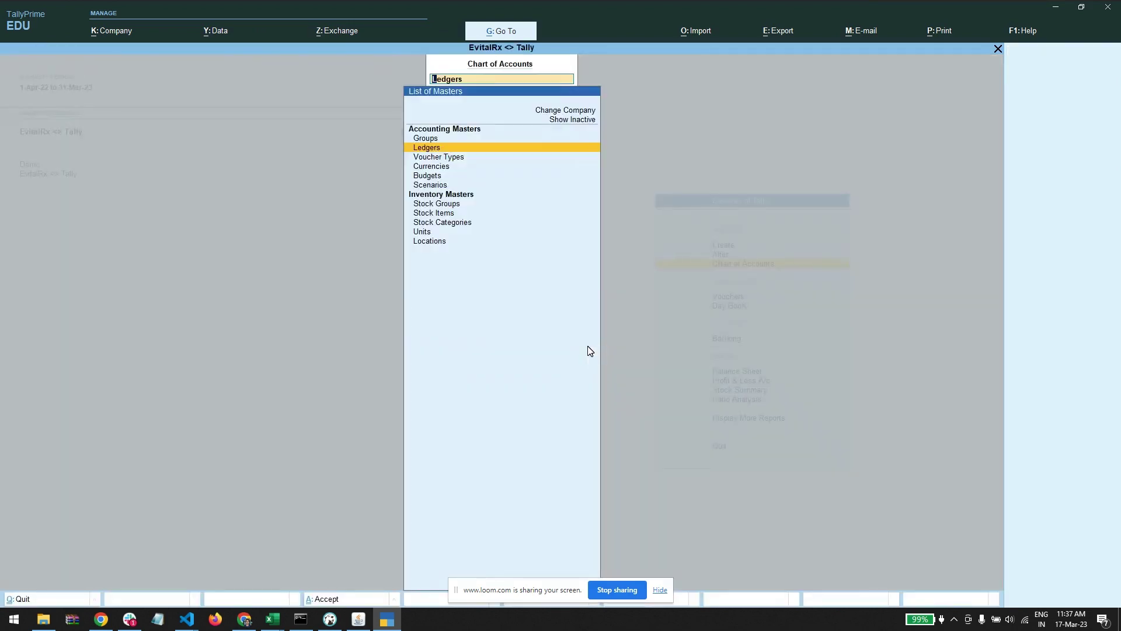
{"action": "key", "text": "Down"}
{"action": "key", "text": "Return"}
{"action": "key", "text": "Down"}
{"action": "key", "text": "Down"}
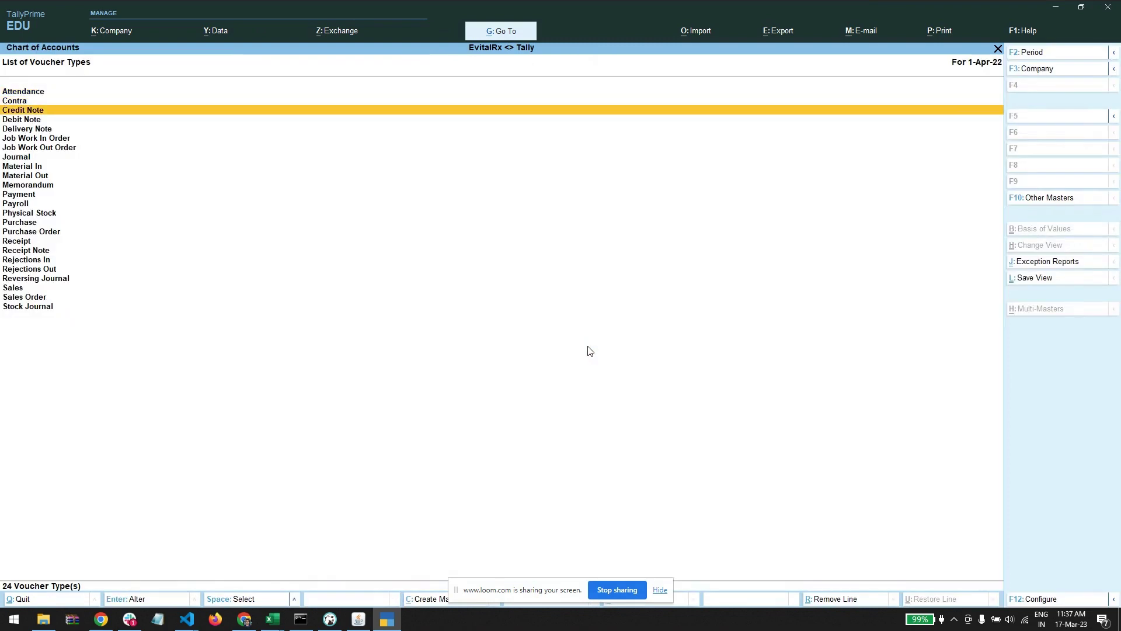
{"action": "key", "text": "Return"}
{"action": "key", "text": "Return"}
{"action": "key", "text": "Return"}
{"action": "key", "text": "Return"}
{"action": "key", "text": "Return"}
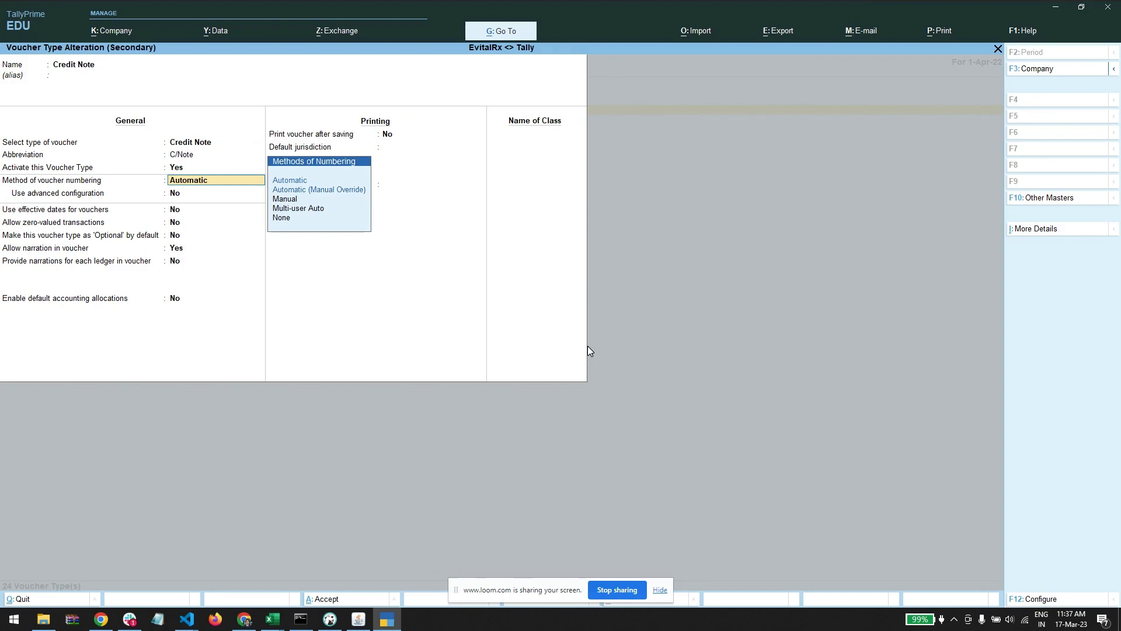
{"action": "key", "text": "Down"}
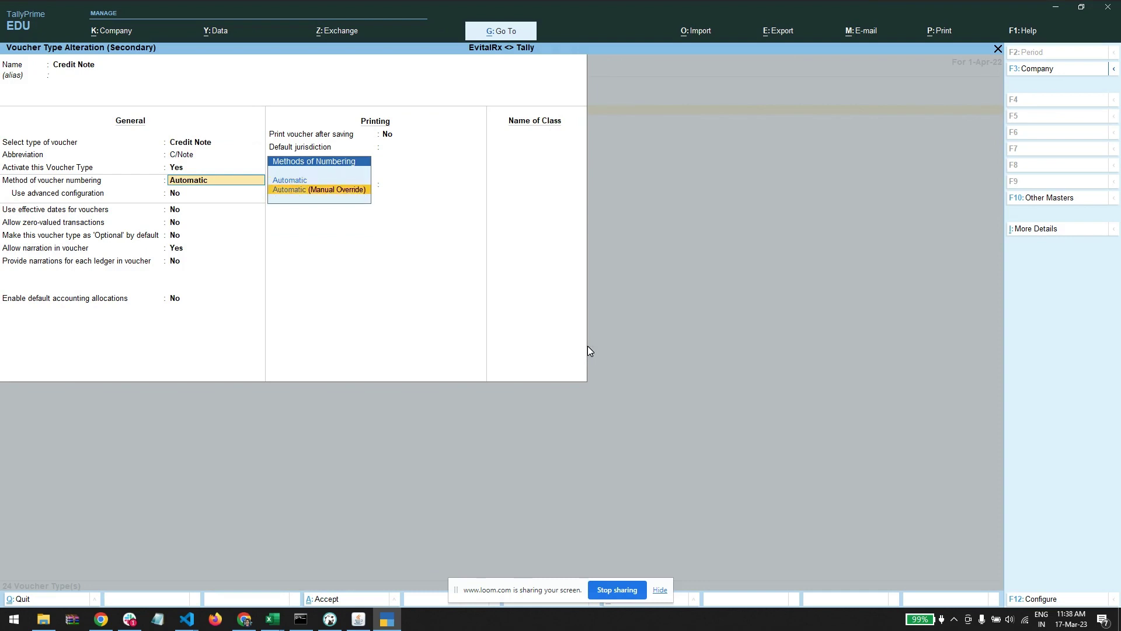
{"action": "key", "text": "Return"}
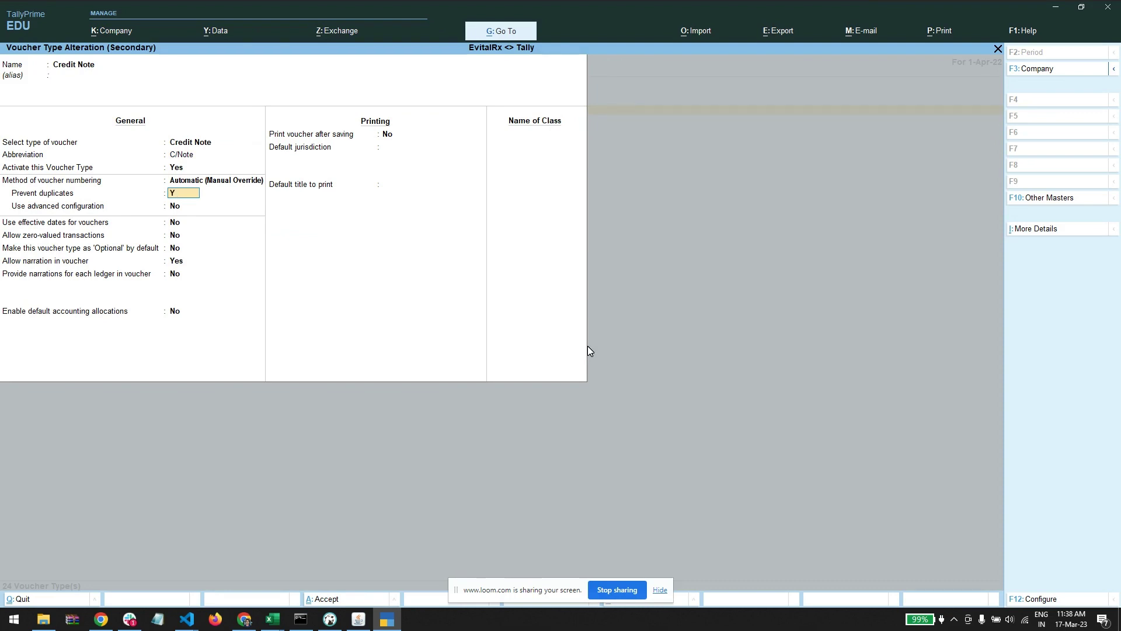
{"action": "key", "text": "Return"}
{"action": "key", "text": "ctrl+a"}
Begin altering the Debit Note voucher type to Automatic (Manual Override) numbering
{"action": "key", "text": "Down"}
{"action": "key", "text": "Down"}
{"action": "key", "text": "Down"}
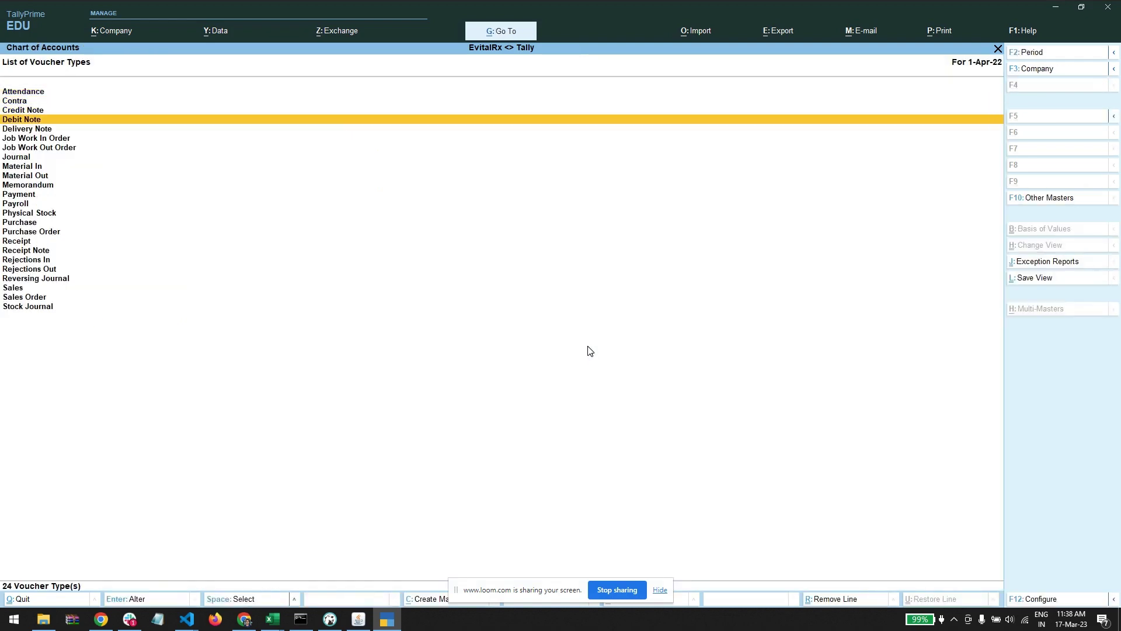
{"action": "key", "text": "Return"}
{"action": "key", "text": "Return"}
{"action": "key", "text": "Return"}
{"action": "key", "text": "Return"}
{"action": "key", "text": "Down"}
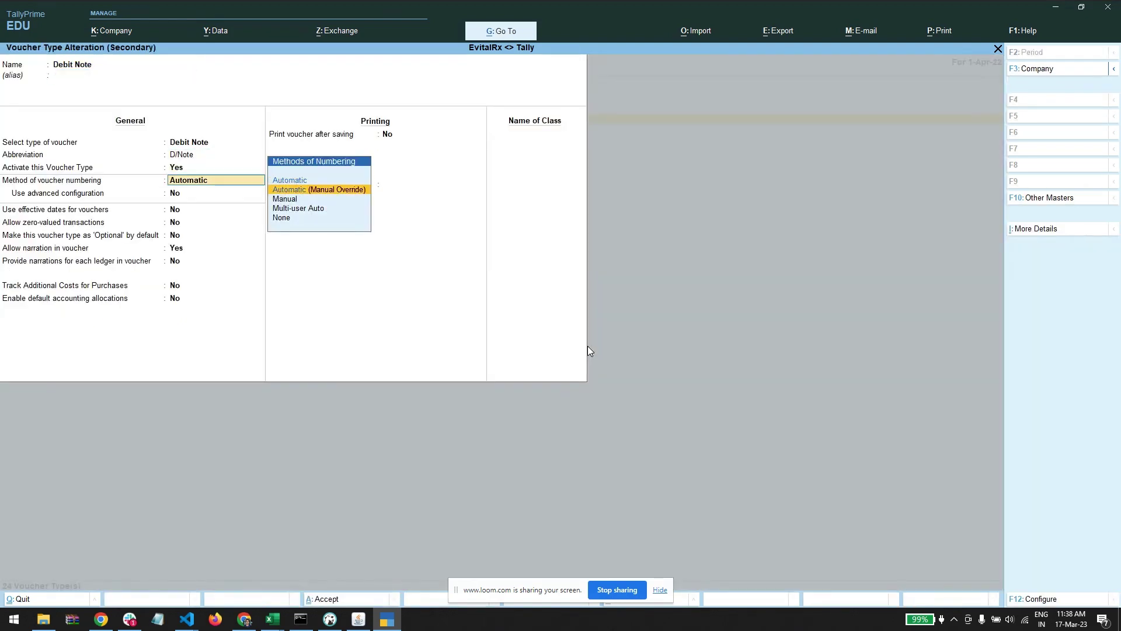
{"action": "key", "text": "Return"}
{"action": "key", "text": "Return"}
Save the Debit Note changes and set Purchase voucher numbering to Automatic (Manual Override)
{"action": "key", "text": "ctrl+a"}
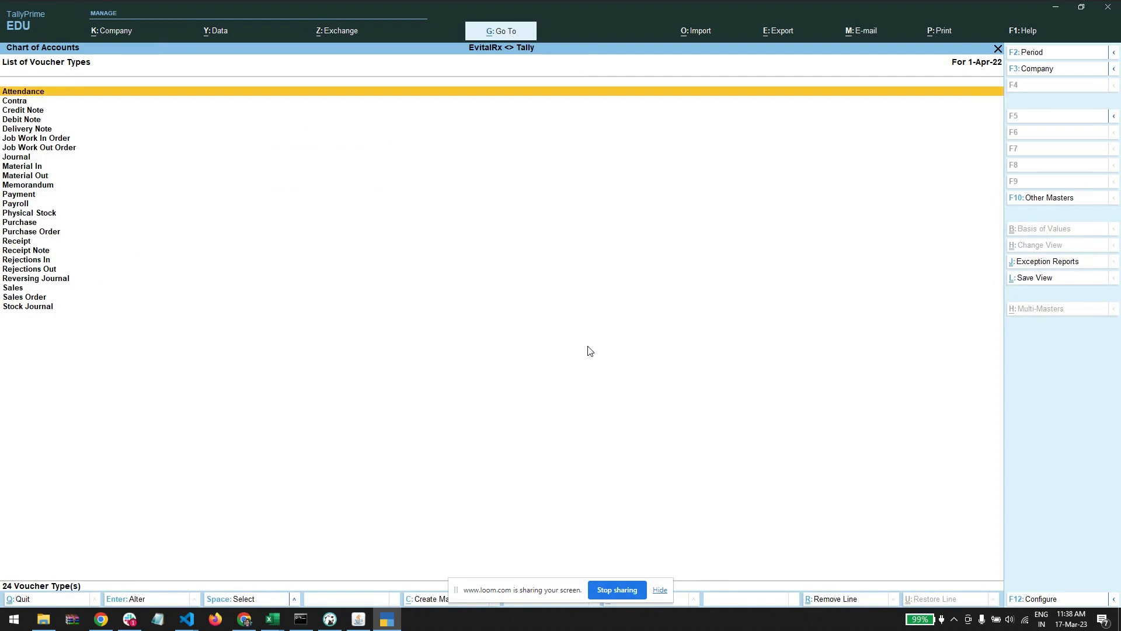
{"action": "key", "text": "Down"}
{"action": "key", "text": "Down"}
{"action": "key", "text": "Down"}
{"action": "key", "text": "Down"}
{"action": "key", "text": "Down"}
{"action": "key", "text": "Down"}
{"action": "key", "text": "Down"}
{"action": "key", "text": "Down"}
{"action": "key", "text": "Down"}
{"action": "key", "text": "Down"}
{"action": "key", "text": "Down"}
{"action": "key", "text": "Down"}
{"action": "key", "text": "Down"}
{"action": "key", "text": "Down"}
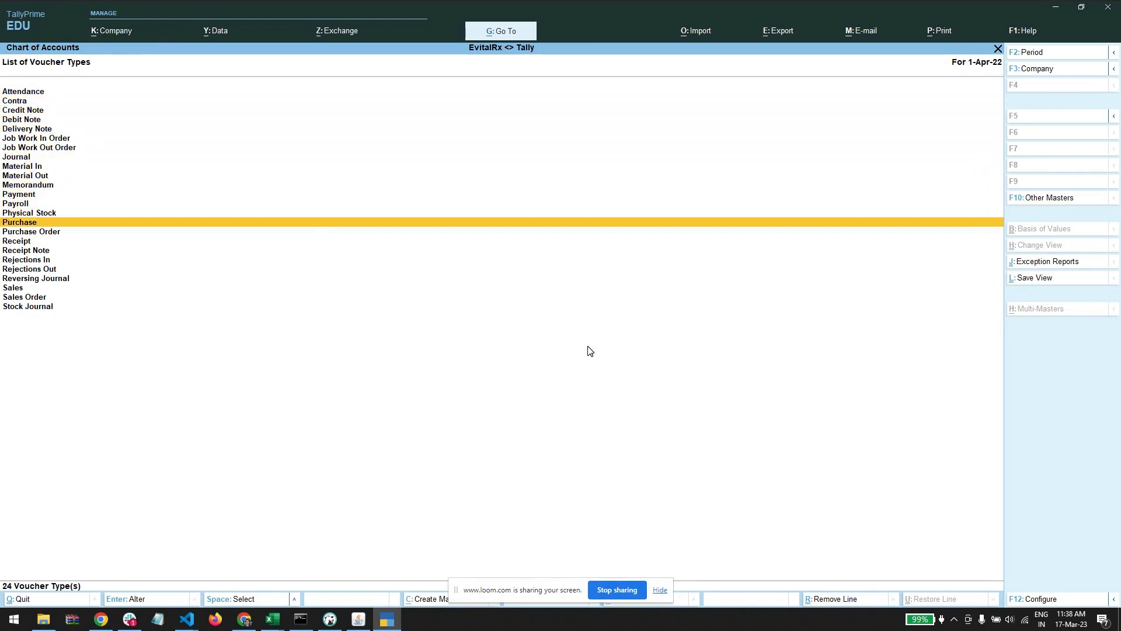
{"action": "key", "text": "Return"}
{"action": "key", "text": "Return"}
{"action": "key", "text": "Return"}
{"action": "key", "text": "Return"}
{"action": "key", "text": "Down"}
{"action": "key", "text": "Return"}
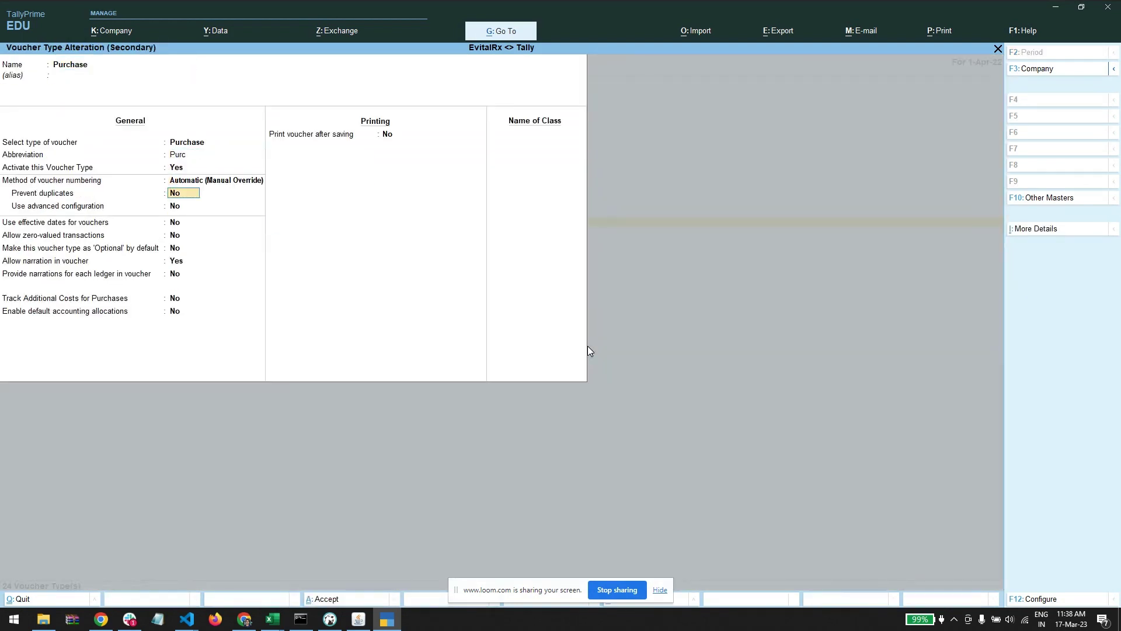
{"action": "type", "text": "Y"}
{"action": "key", "text": "ctrl+a"}
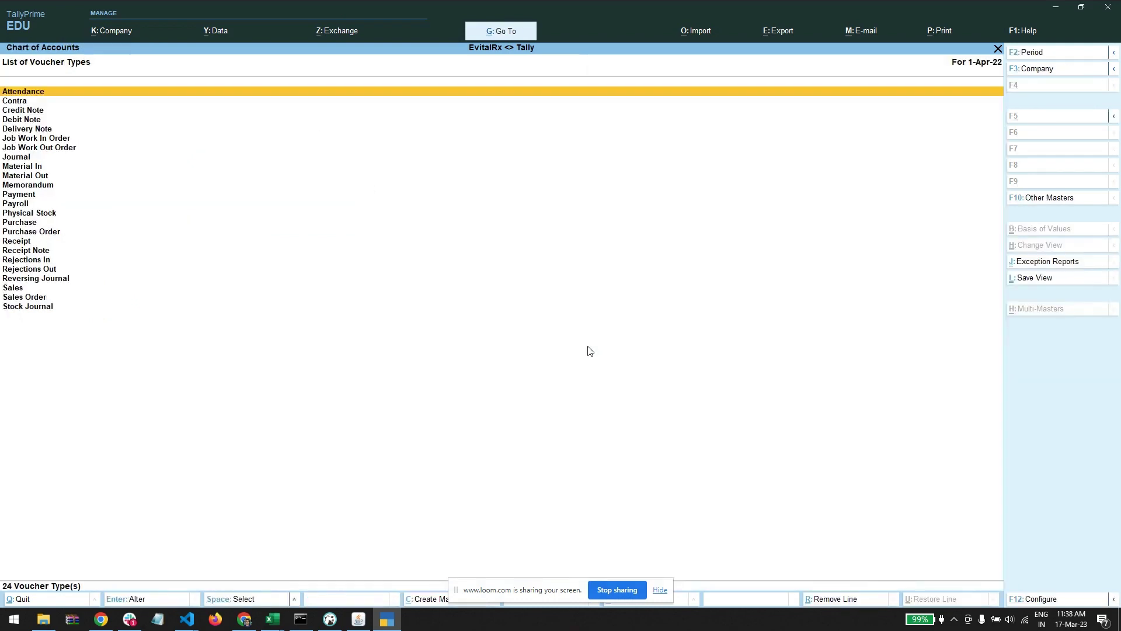
Set the Receipt voucher type to Automatic (Manual Override) numbering
{"action": "key", "text": "Down"}
{"action": "key", "text": "Down"}
{"action": "key", "text": "Down"}
{"action": "key", "text": "Down"}
{"action": "key", "text": "Down"}
{"action": "key", "text": "Down"}
{"action": "key", "text": "Down"}
{"action": "key", "text": "Down"}
{"action": "key", "text": "Down"}
{"action": "key", "text": "Down"}
{"action": "key", "text": "Down"}
{"action": "key", "text": "Down"}
{"action": "key", "text": "Down"}
{"action": "key", "text": "Down"}
{"action": "key", "text": "Down"}
{"action": "key", "text": "Down"}
{"action": "key", "text": "Down"}
{"action": "key", "text": "Down"}
{"action": "key", "text": "Up"}
{"action": "key", "text": "Return"}
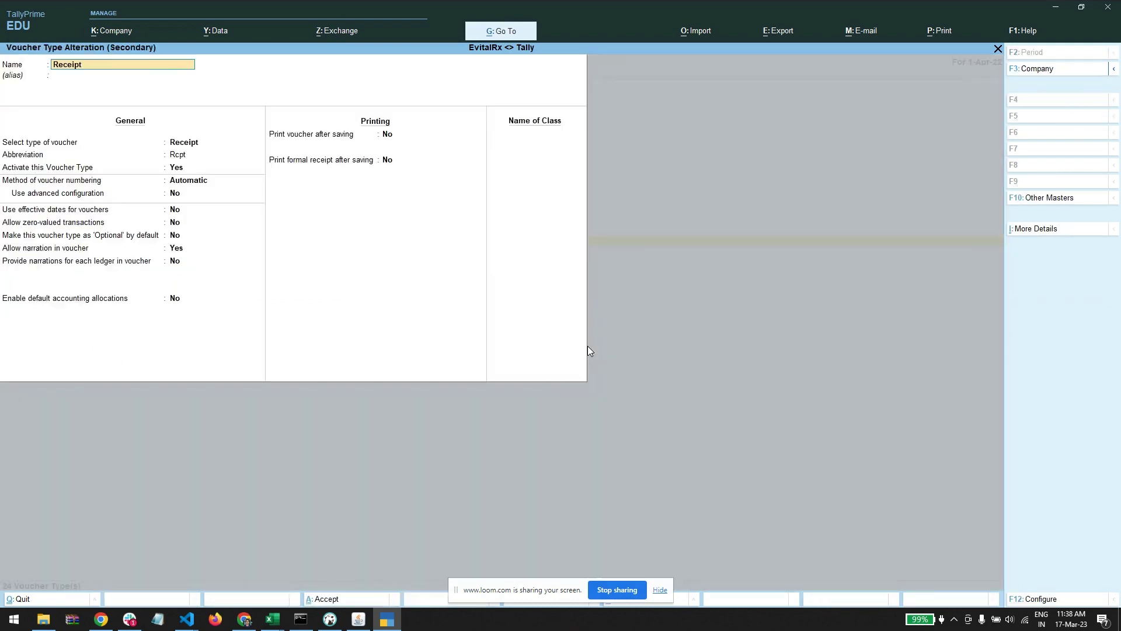
{"action": "key", "text": "Return"}
{"action": "key", "text": "Return"}
{"action": "key", "text": "Return"}
{"action": "key", "text": "Up"}
Set the Payment voucher type to Automatic (Manual Override) numbering
{"action": "key", "text": "Down"}
{"action": "key", "text": "Return"}
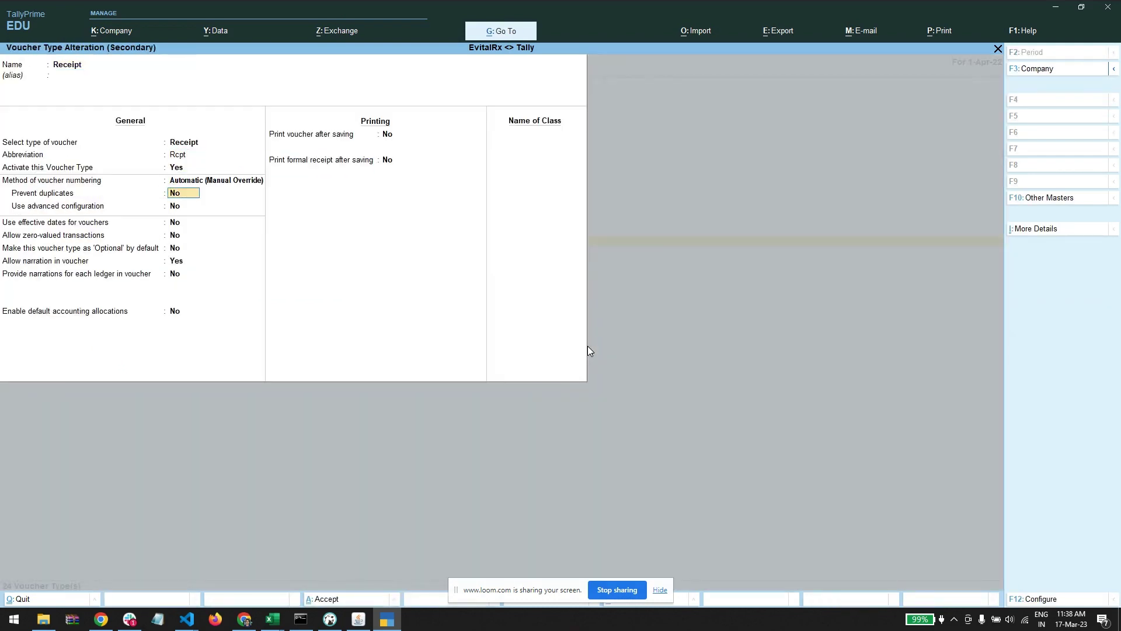
{"action": "key", "text": "ctrl+a"}
{"action": "key", "text": "Down"}
{"action": "key", "text": "Down"}
{"action": "key", "text": "Down"}
{"action": "key", "text": "Down"}
{"action": "key", "text": "Down"}
{"action": "key", "text": "Down"}
{"action": "key", "text": "Down"}
{"action": "key", "text": "Down"}
{"action": "key", "text": "Down"}
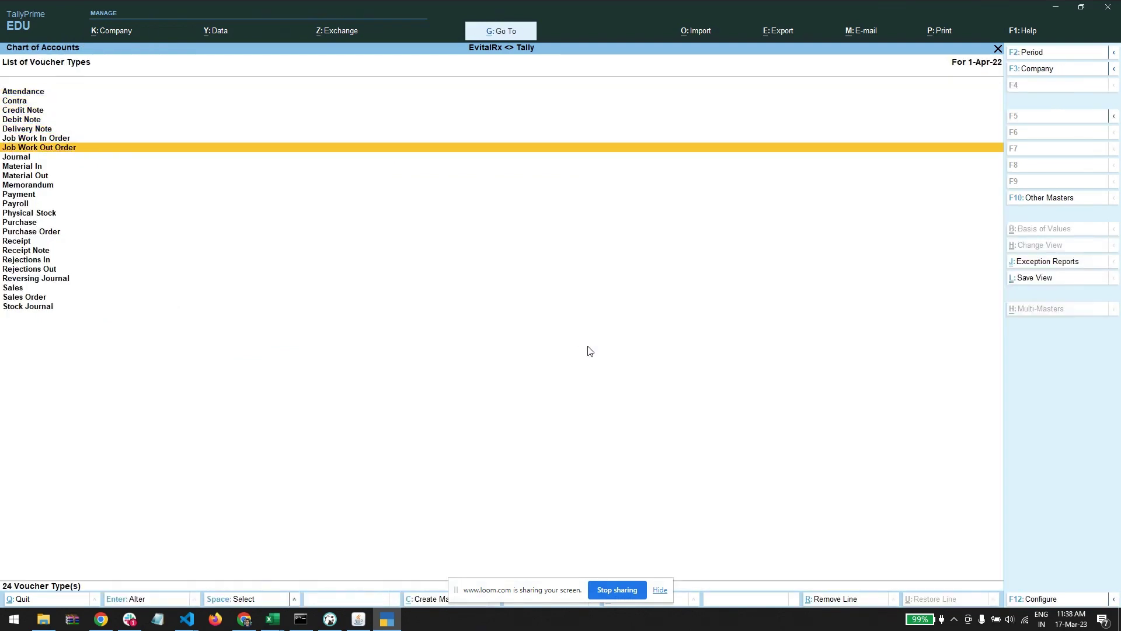
{"action": "key", "text": "Down"}
{"action": "key", "text": "Down"}
{"action": "key", "text": "Down"}
{"action": "key", "text": "Down"}
{"action": "key", "text": "Down"}
{"action": "key", "text": "Up"}
{"action": "key", "text": "Up"}
{"action": "key", "text": "Up"}
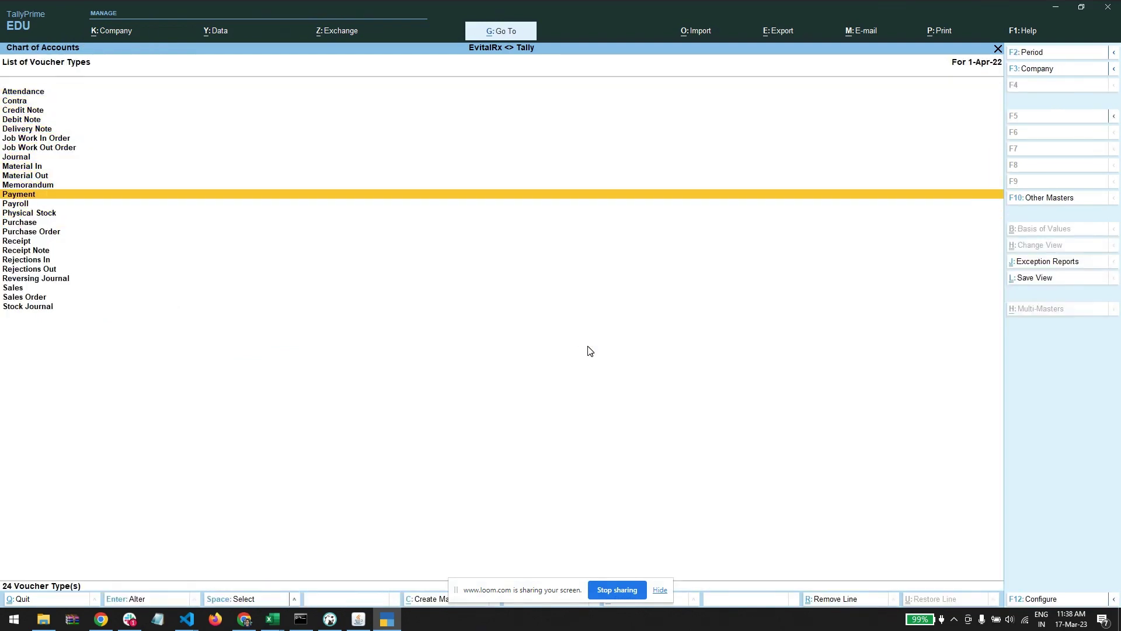
{"action": "key", "text": "Return"}
Set the Sales voucher type to Automatic (Manual Override) numbering and return to Gateway of Tally
{"action": "key", "text": "Down"}
{"action": "key", "text": "Down"}
{"action": "key", "text": "Down"}
{"action": "key", "text": "Down"}
{"action": "key", "text": "Down"}
{"action": "key", "text": "Return"}
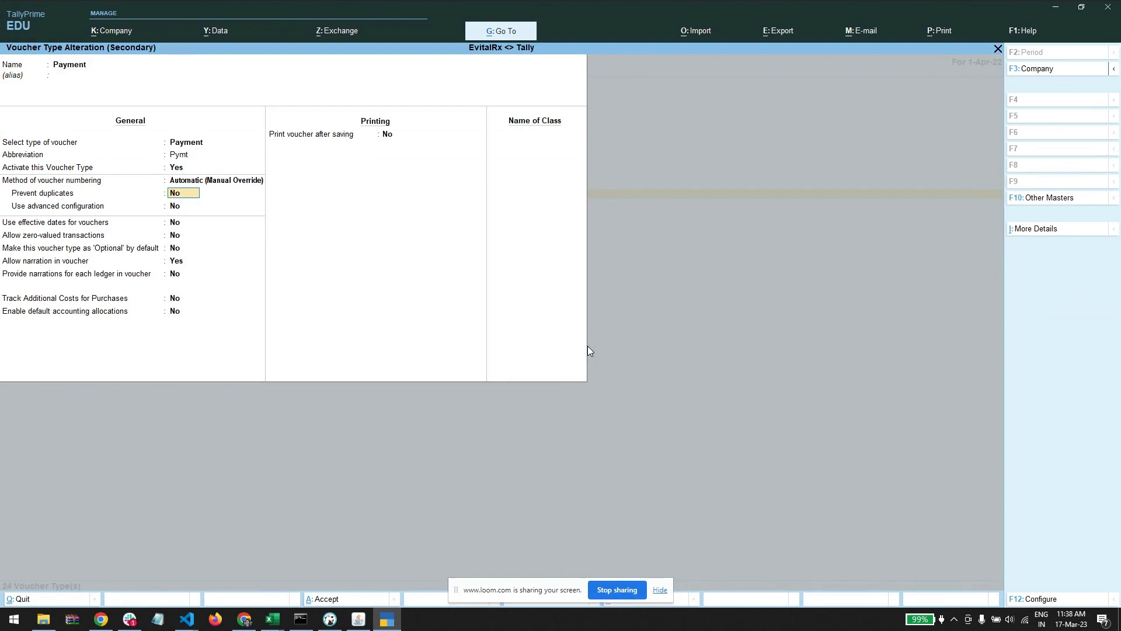
{"action": "key", "text": "Return"}
{"action": "key", "text": "ctrl+a"}
{"action": "key", "text": "Down"}
{"action": "key", "text": "Down"}
{"action": "key", "text": "Down"}
{"action": "key", "text": "Down"}
{"action": "key", "text": "Down"}
{"action": "key", "text": "Down"}
{"action": "key", "text": "Down"}
{"action": "key", "text": "Down"}
{"action": "key", "text": "Down"}
{"action": "key", "text": "Down"}
{"action": "key", "text": "Down"}
{"action": "key", "text": "Down"}
{"action": "key", "text": "Down"}
{"action": "key", "text": "Down"}
{"action": "key", "text": "Down"}
{"action": "key", "text": "Down"}
{"action": "key", "text": "Down"}
{"action": "key", "text": "Down"}
{"action": "key", "text": "Down"}
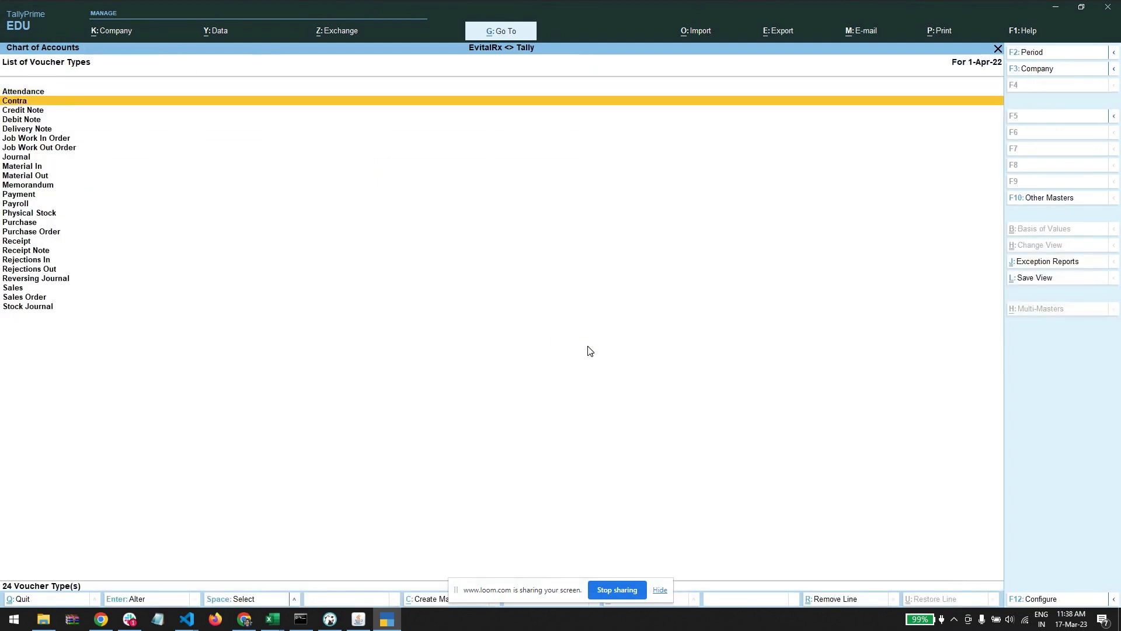
{"action": "key", "text": "Down"}
{"action": "key", "text": "Down"}
{"action": "key", "text": "Return"}
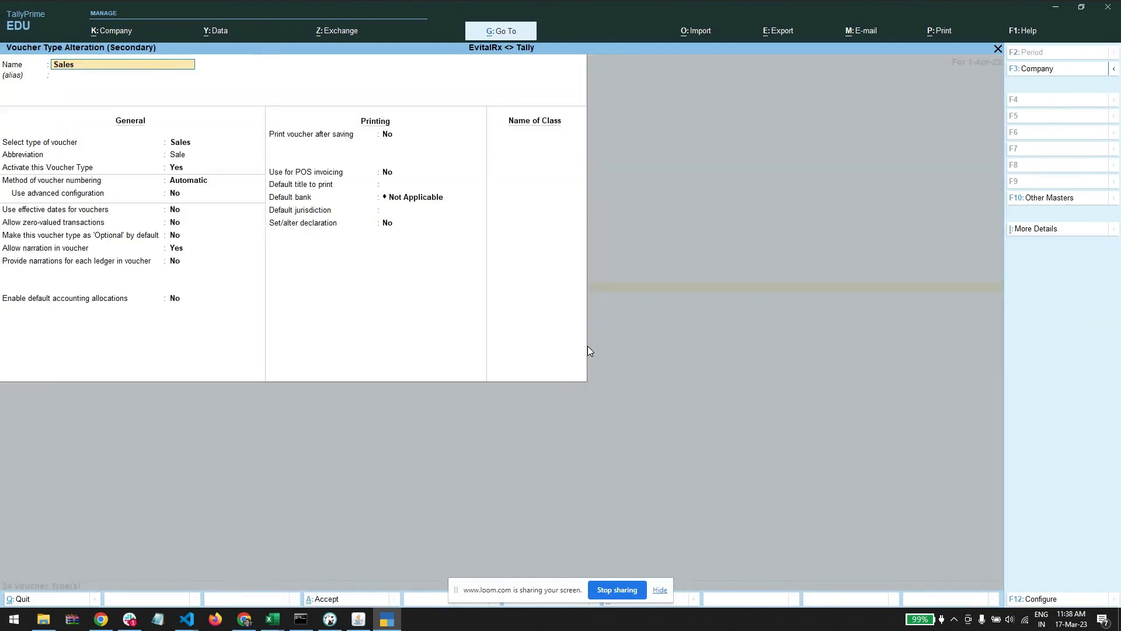
{"action": "key", "text": "Down"}
{"action": "key", "text": "Down"}
{"action": "key", "text": "Down"}
{"action": "key", "text": "Down"}
{"action": "key", "text": "Return"}
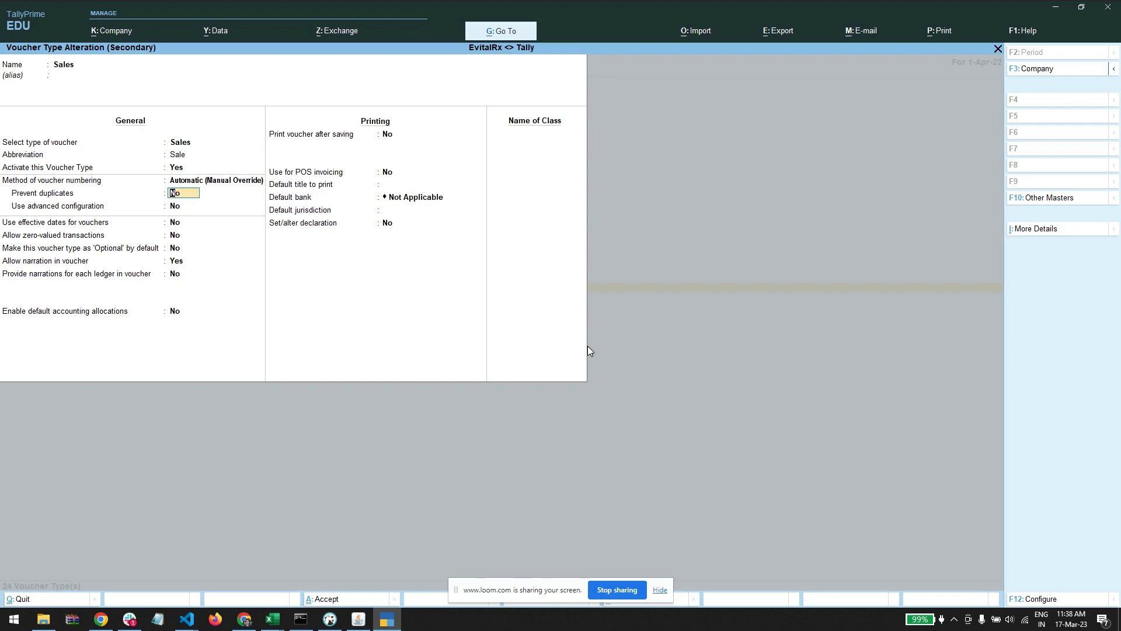
{"action": "key", "text": "Return"}
{"action": "key", "text": "ctrl+a"}
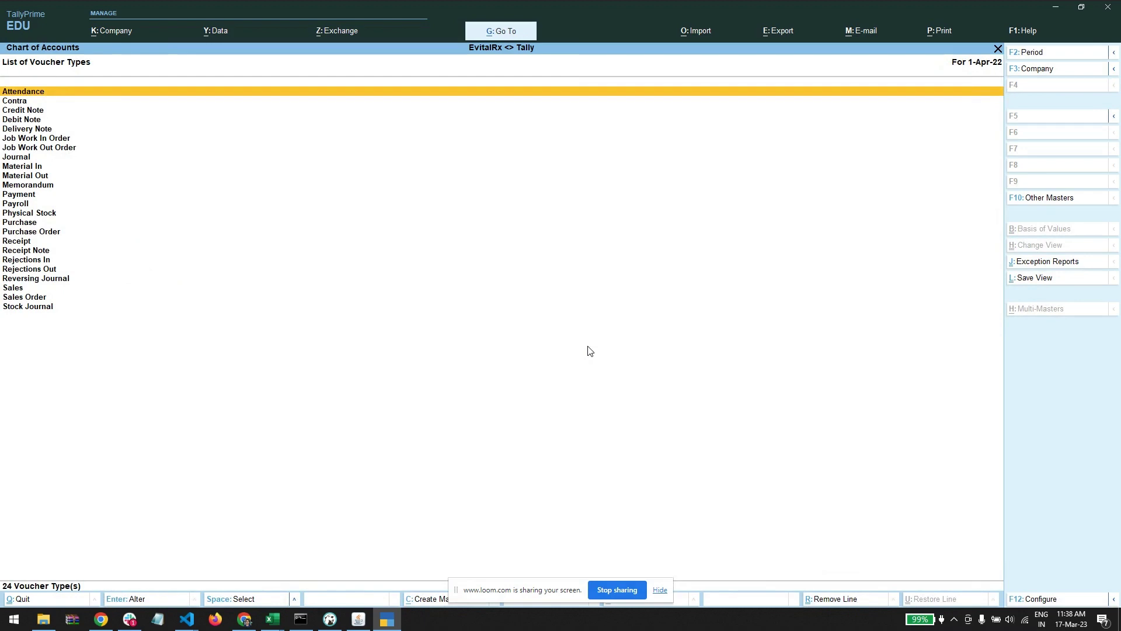
{"action": "key", "text": "Escape"}
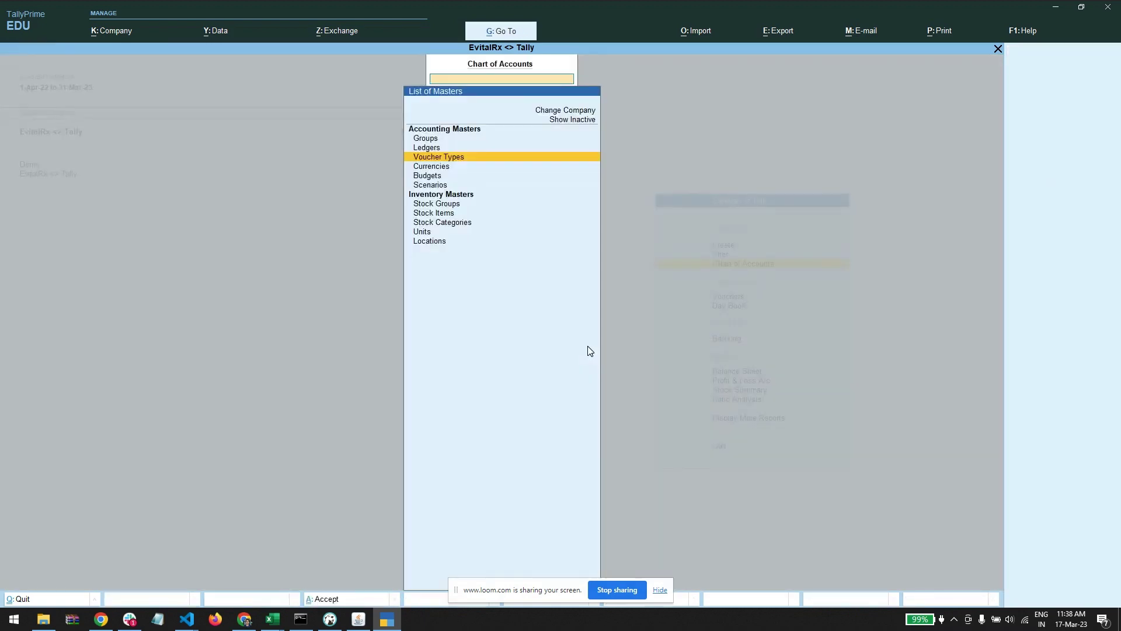
{"action": "key", "text": "Escape"}
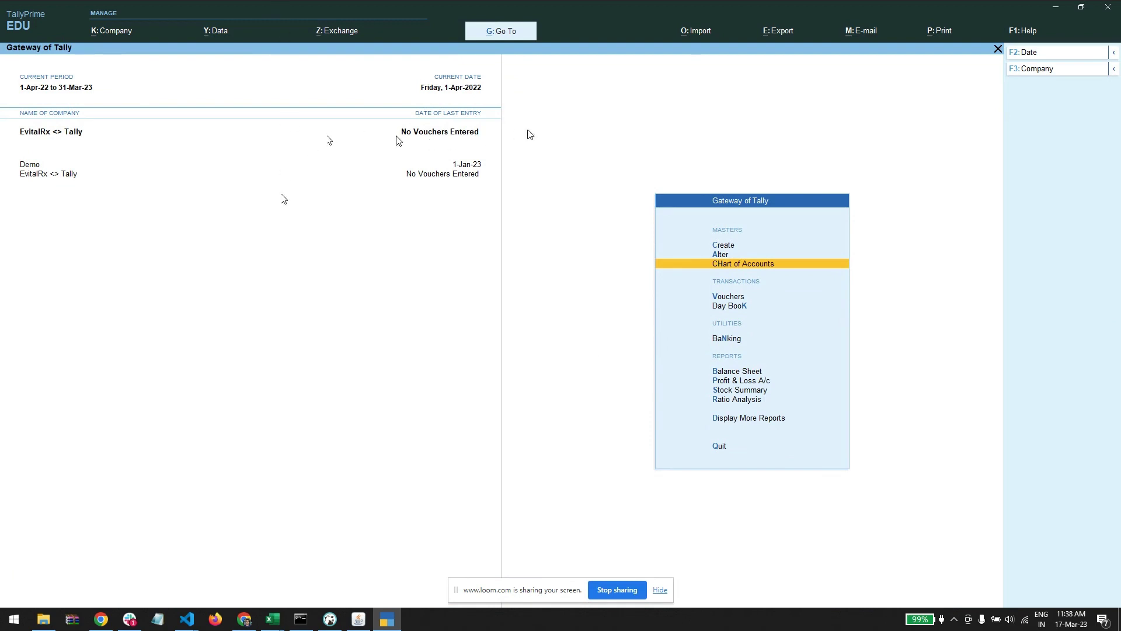
Select company EvitalRx <> Tally and set the From date to January 1, 2023
{"action": "left_click", "coordinate": [358, 619]}
{"action": "left_click_drag", "start_coordinate": [513, 228], "coordinate": [519, 148]}
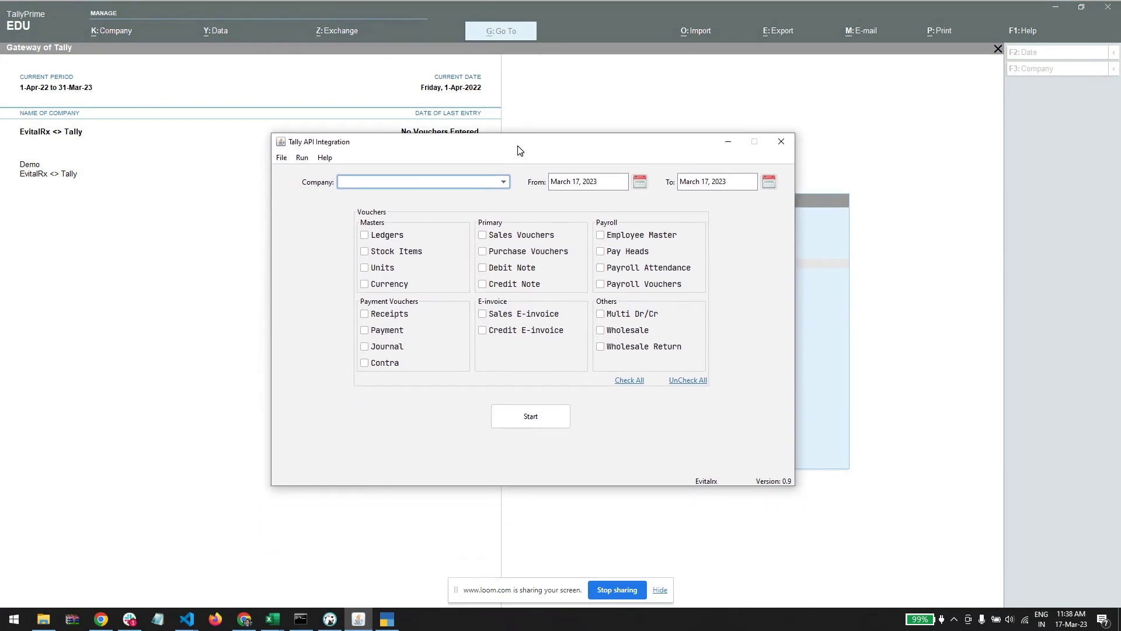
{"action": "left_click", "coordinate": [441, 187]}
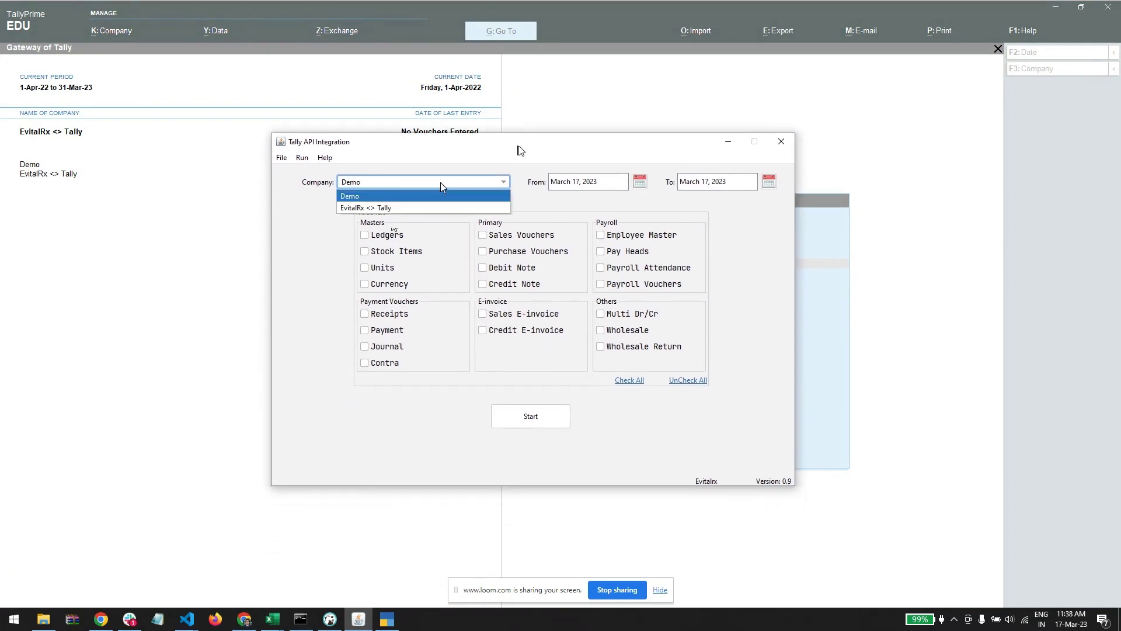
{"action": "left_click", "coordinate": [403, 208]}
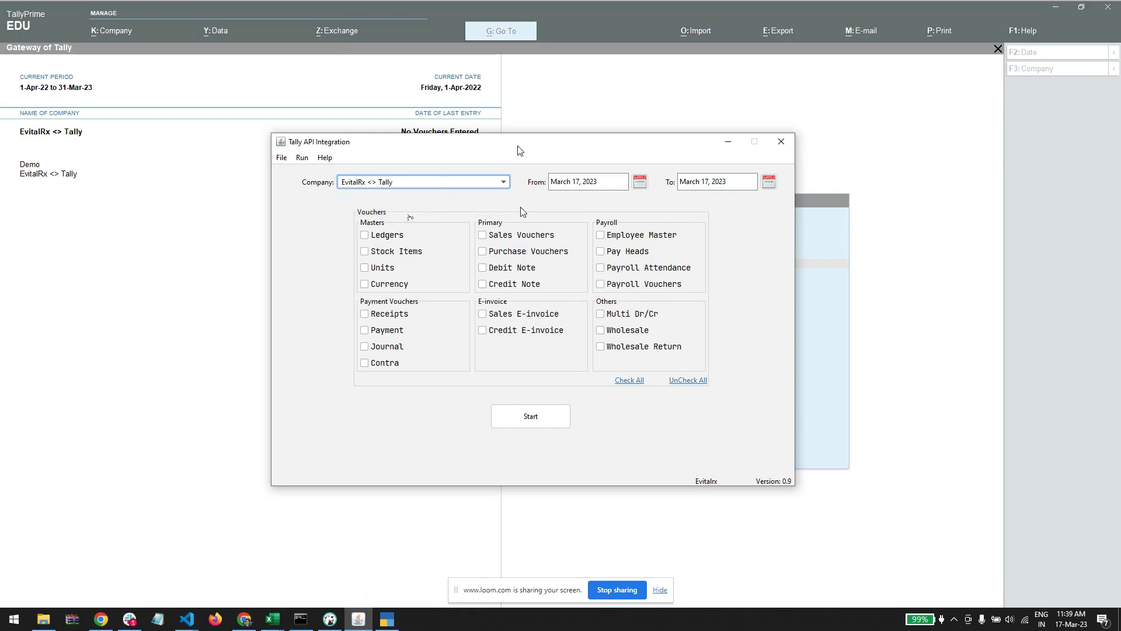
{"action": "left_click", "coordinate": [640, 184]}
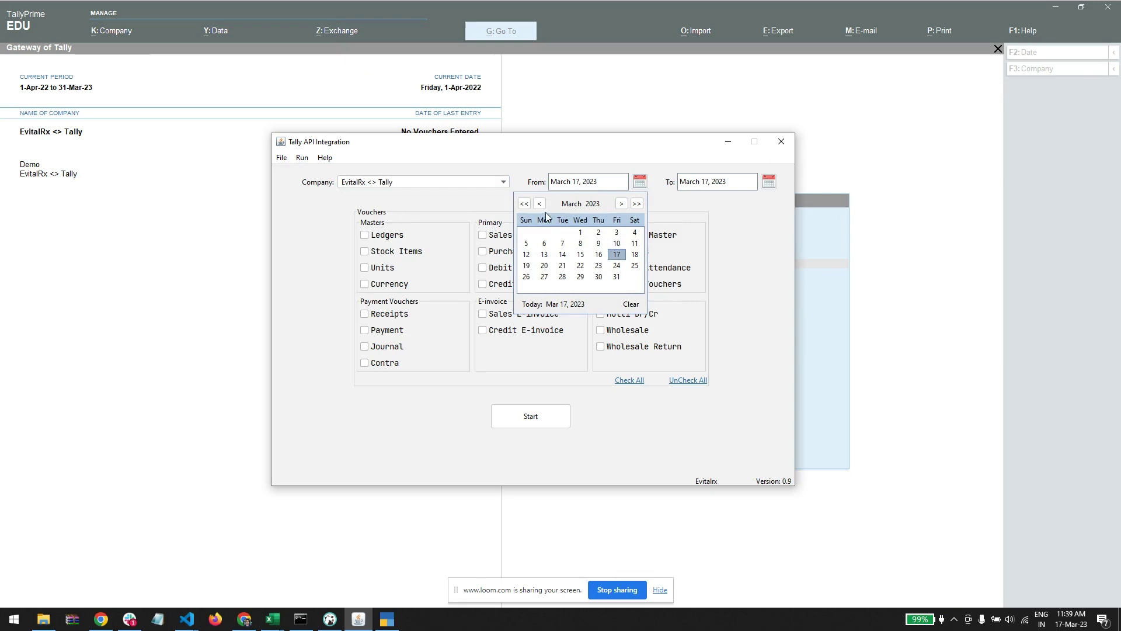
{"action": "left_click", "coordinate": [541, 208]}
{"action": "left_click", "coordinate": [540, 208]}
{"action": "left_click", "coordinate": [541, 208]}
{"action": "left_click", "coordinate": [621, 204]}
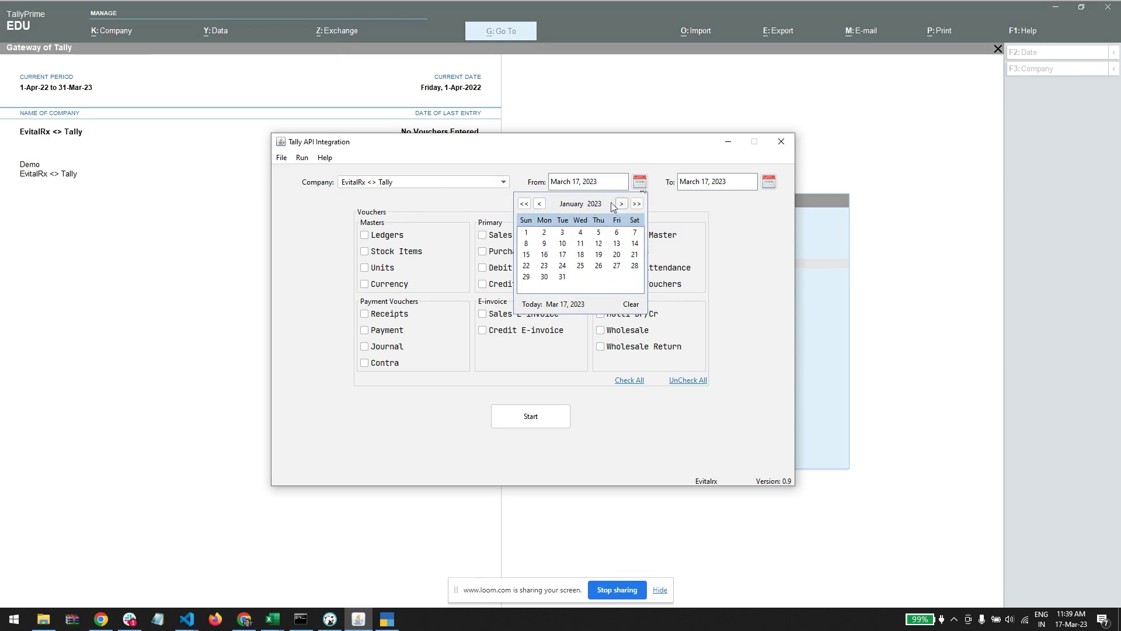
{"action": "left_click", "coordinate": [528, 233]}
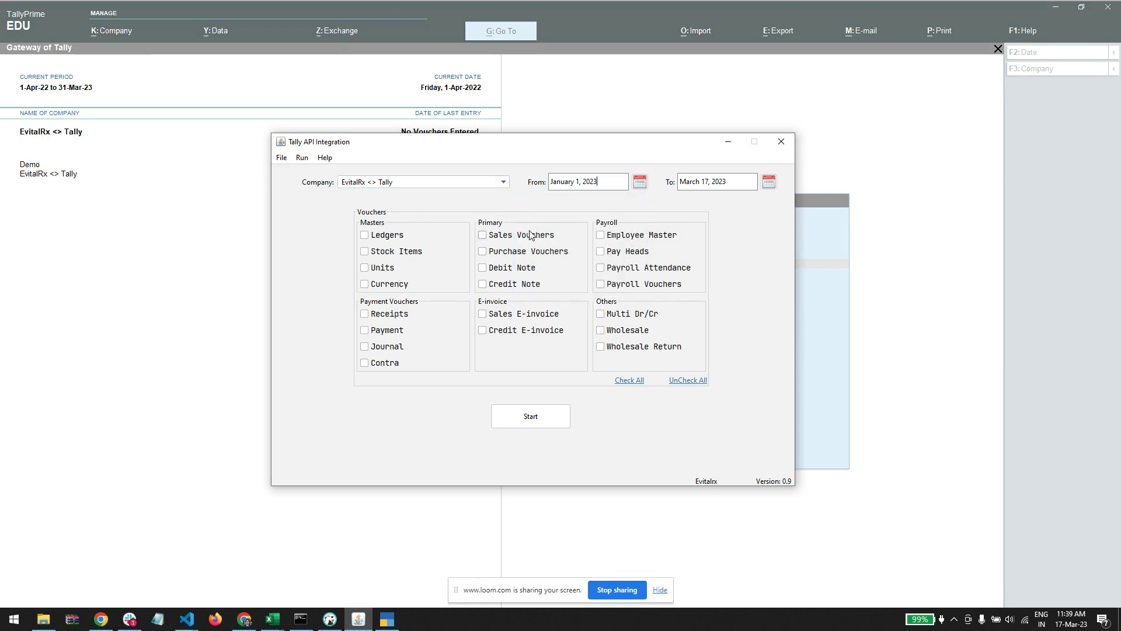
Set the To date to January 2, 2023, check all categories, and start the sync
{"action": "left_click", "coordinate": [768, 182]}
{"action": "left_click", "coordinate": [669, 204]}
{"action": "left_click", "coordinate": [669, 204]}
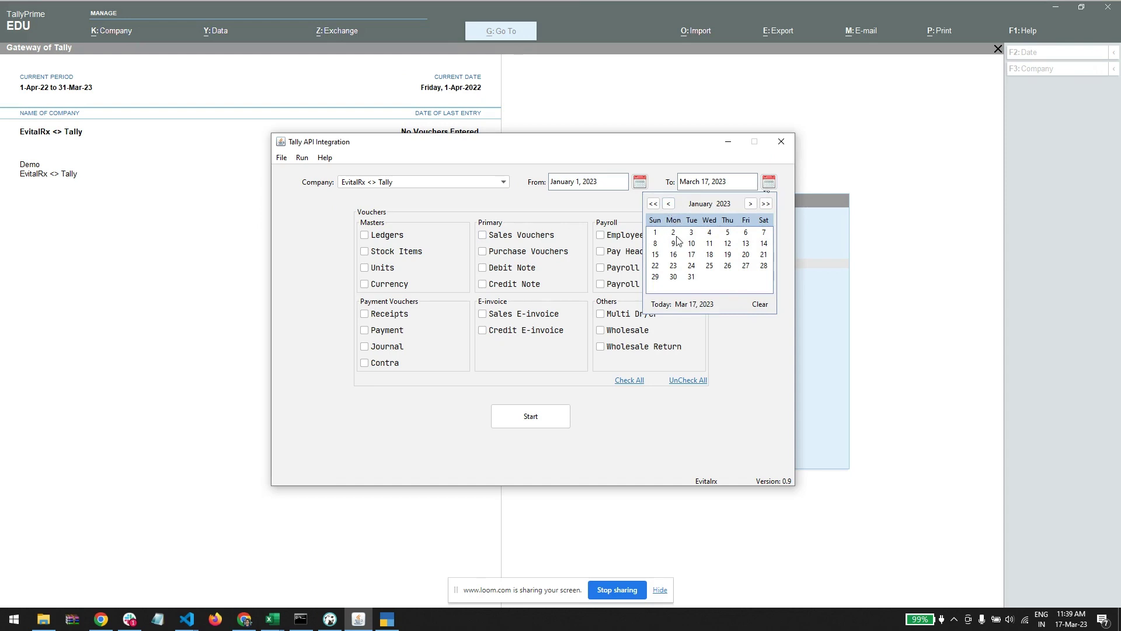
{"action": "left_click", "coordinate": [673, 232]}
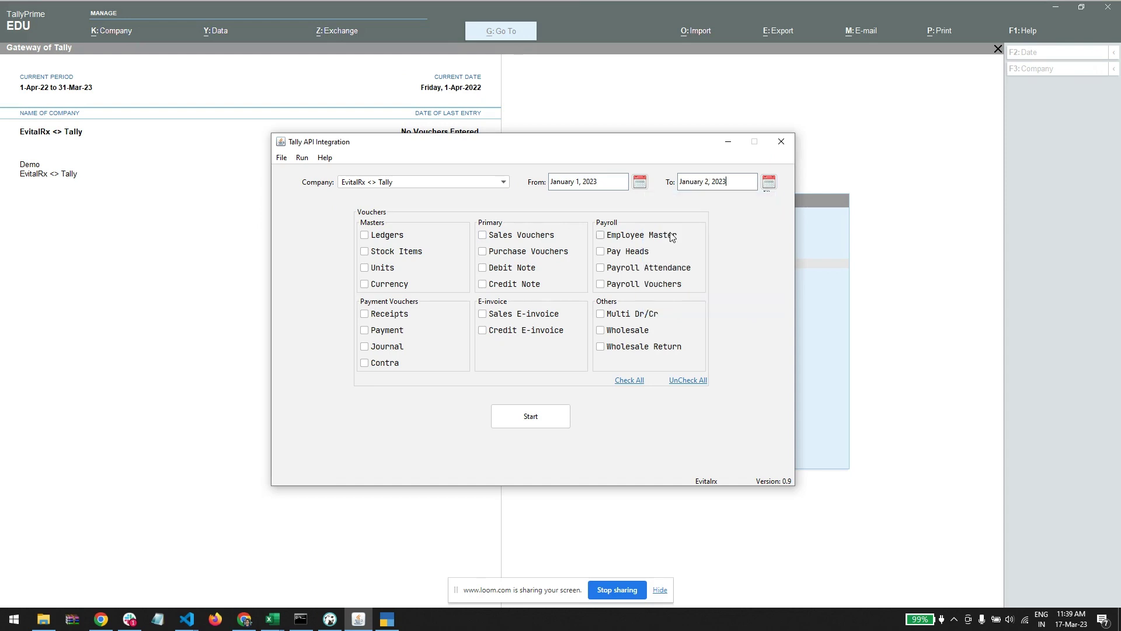
{"action": "left_click", "coordinate": [627, 380]}
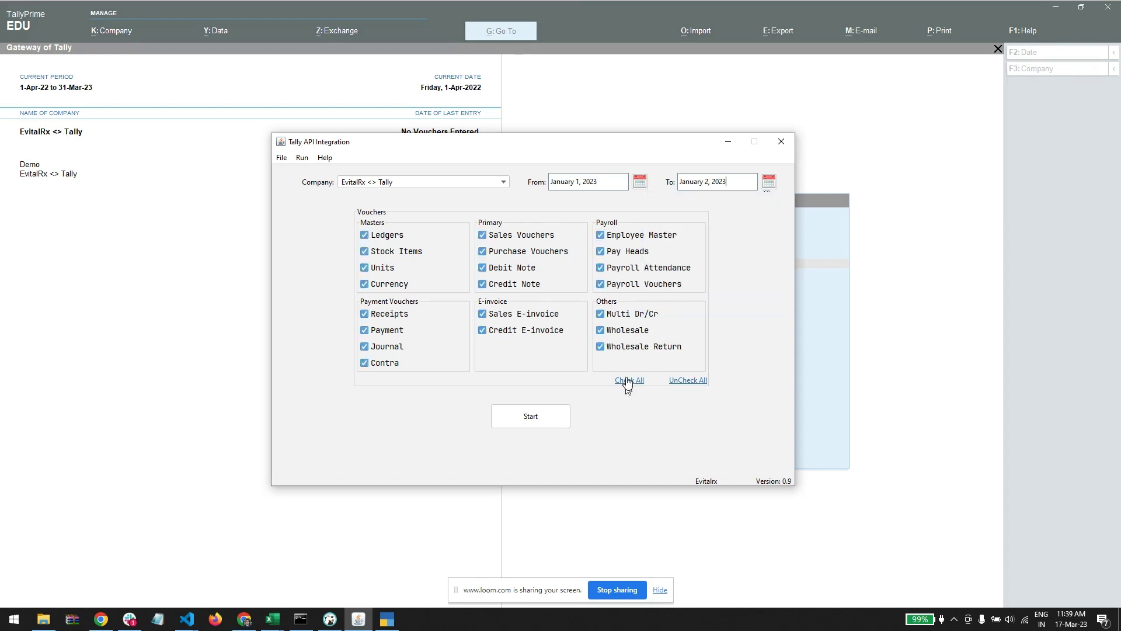
{"action": "left_click", "coordinate": [536, 419]}
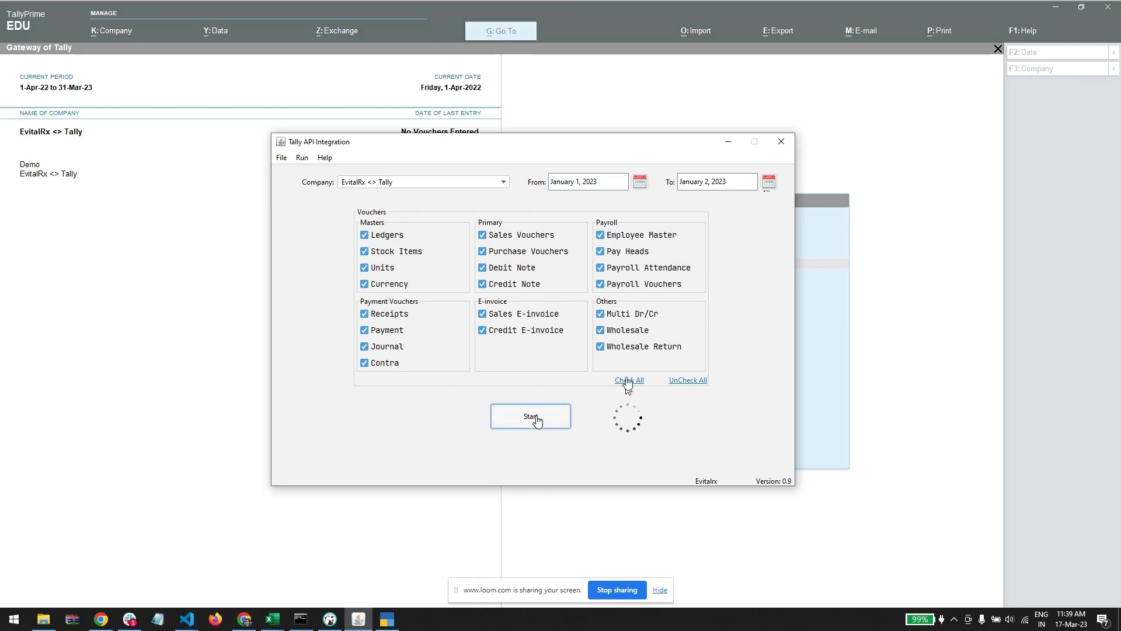
Browse the eVitalRx sales and purchase bills for 2 January 2023, then restore Tally API Integration
{"action": "mouse_move", "coordinate": [246, 622]}
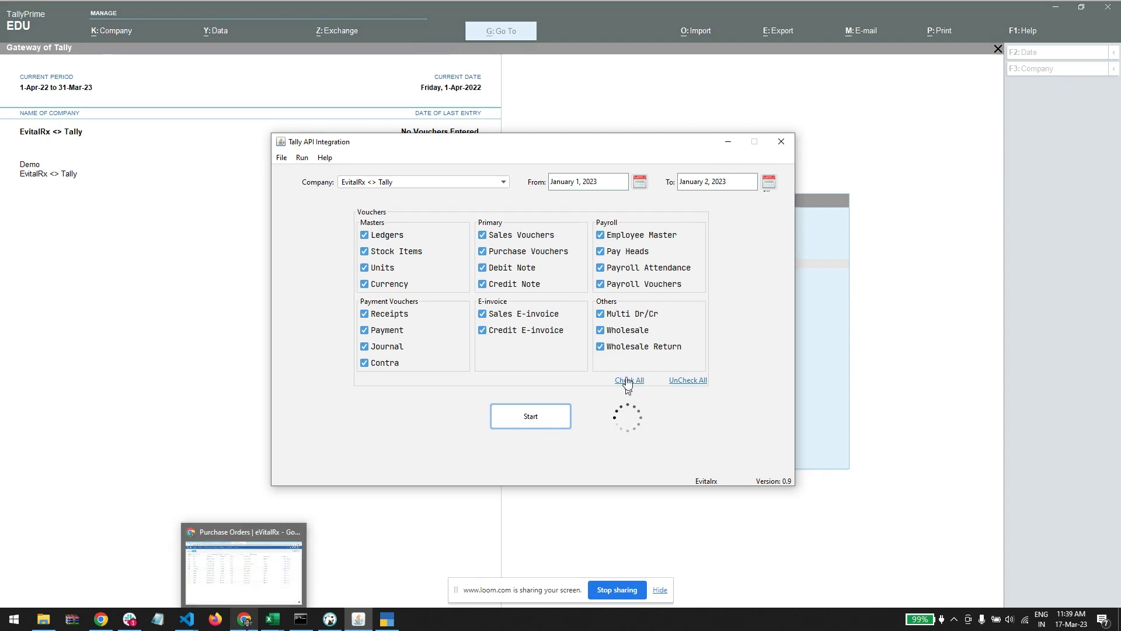
{"action": "left_click", "coordinate": [256, 623]}
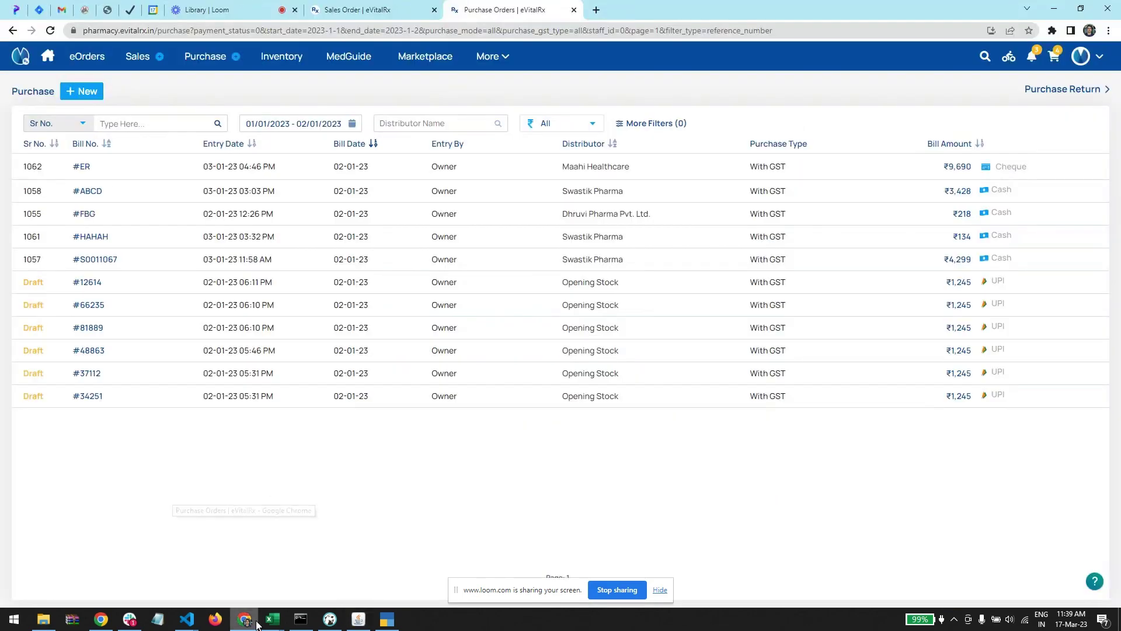
{"action": "mouse_move", "coordinate": [141, 56]}
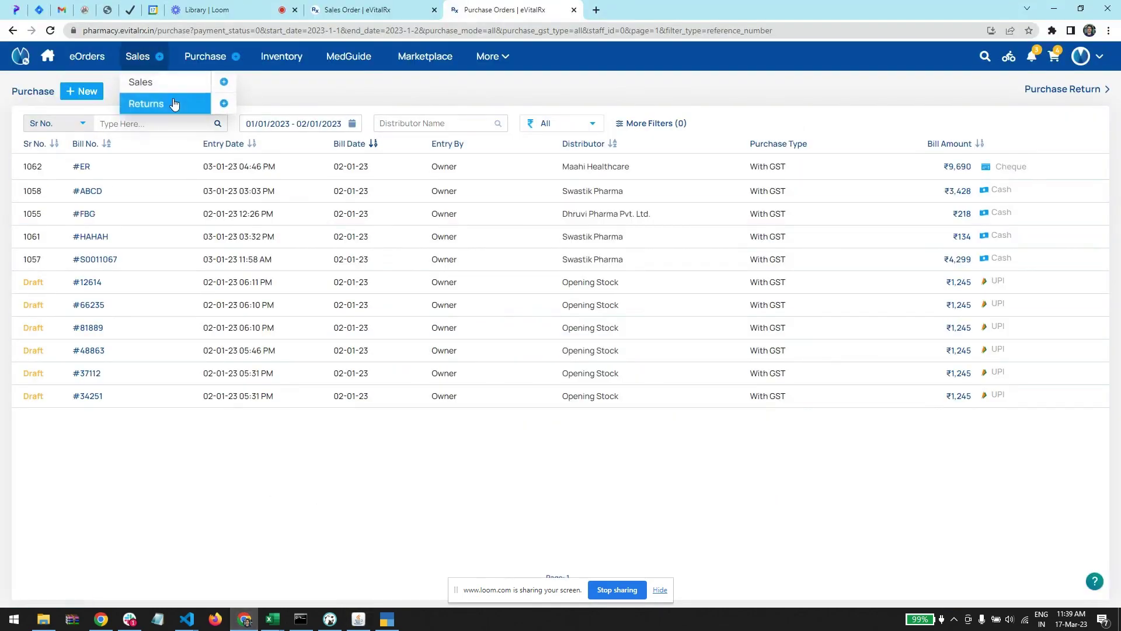
{"action": "left_click", "coordinate": [155, 56]}
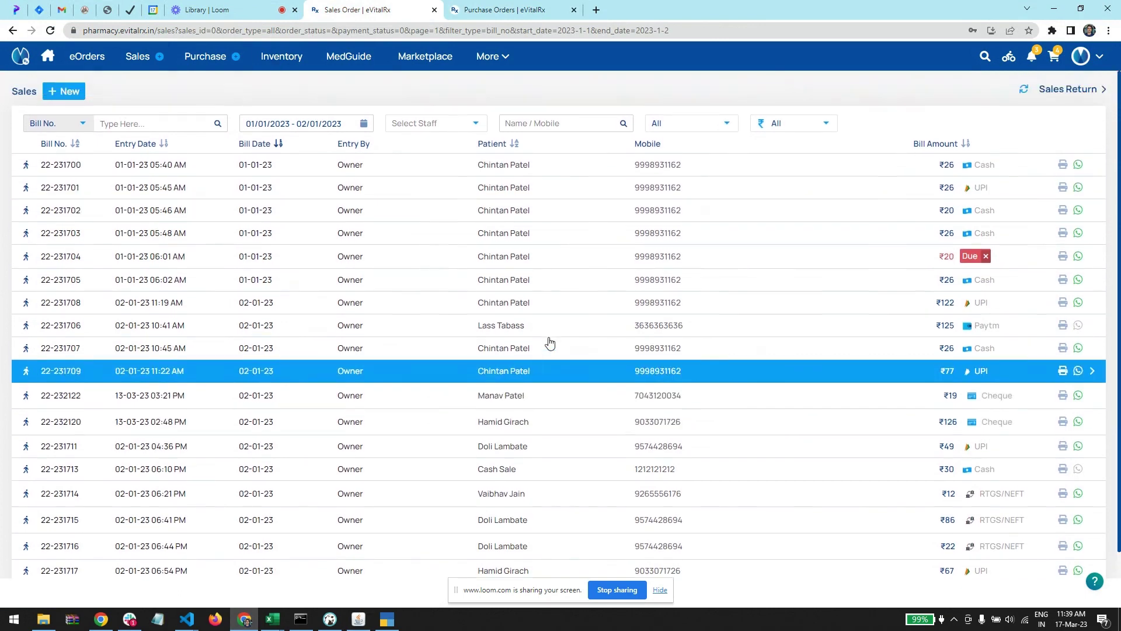
{"action": "key", "text": "Up"}
{"action": "key", "text": "Up"}
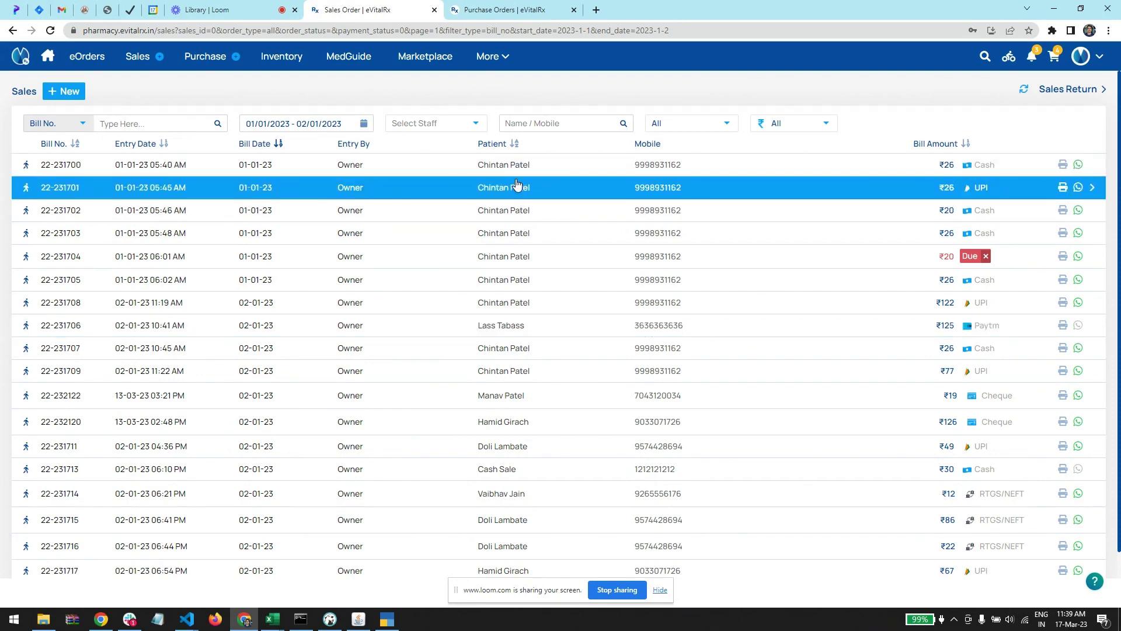
{"action": "scroll", "coordinate": [517, 184], "scroll_direction": "down", "scroll_amount": 1}
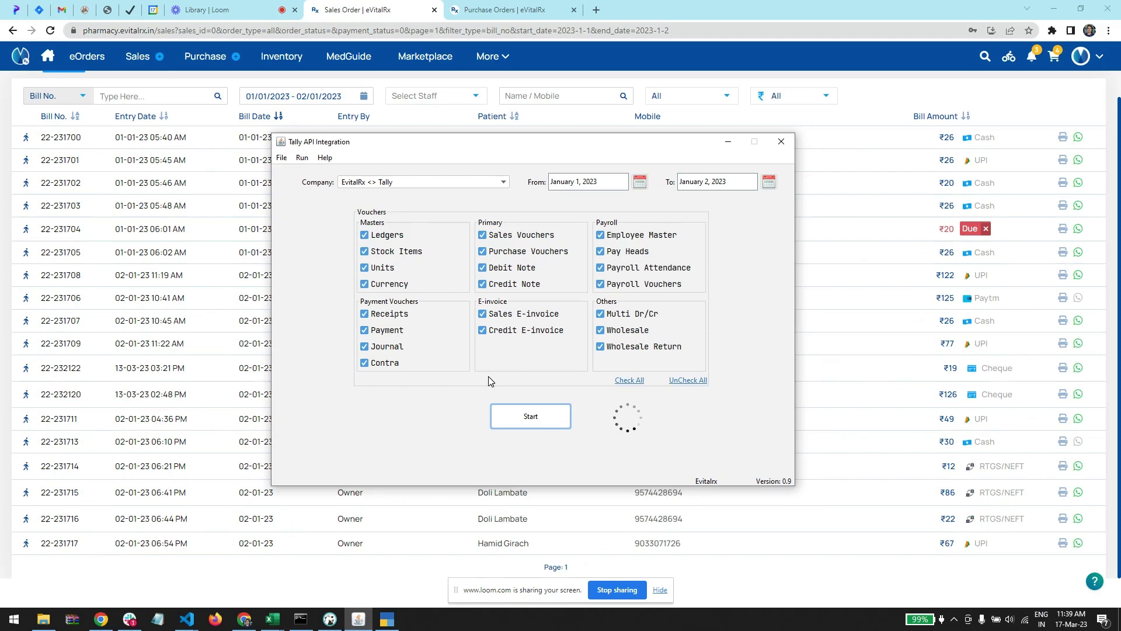
{"action": "left_click", "coordinate": [503, 10]}
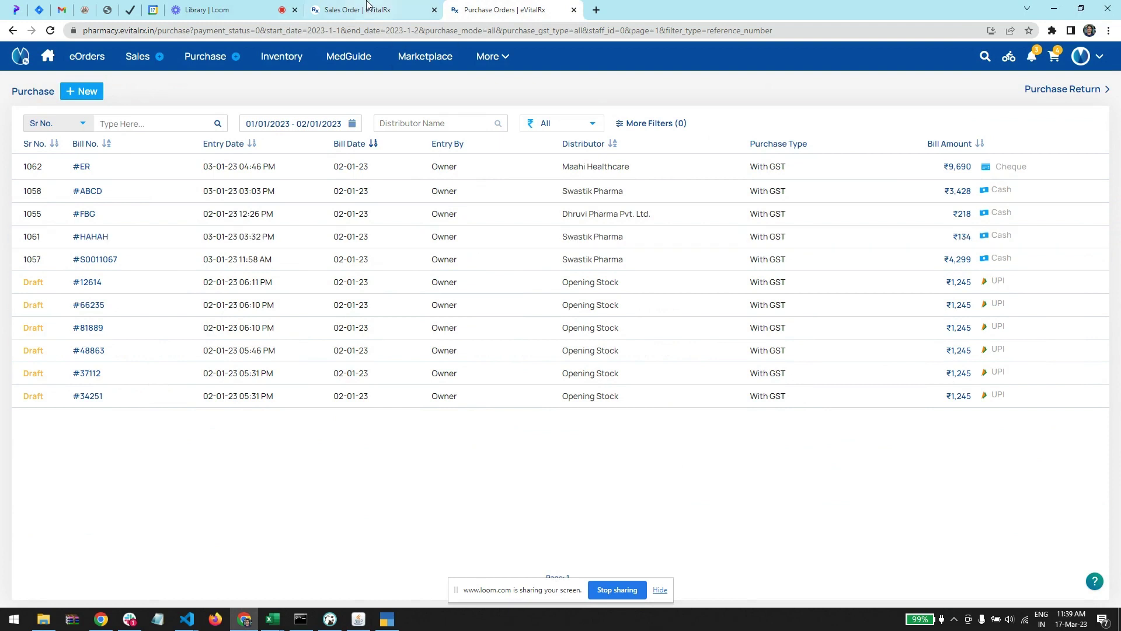
{"action": "mouse_move", "coordinate": [366, 4]}
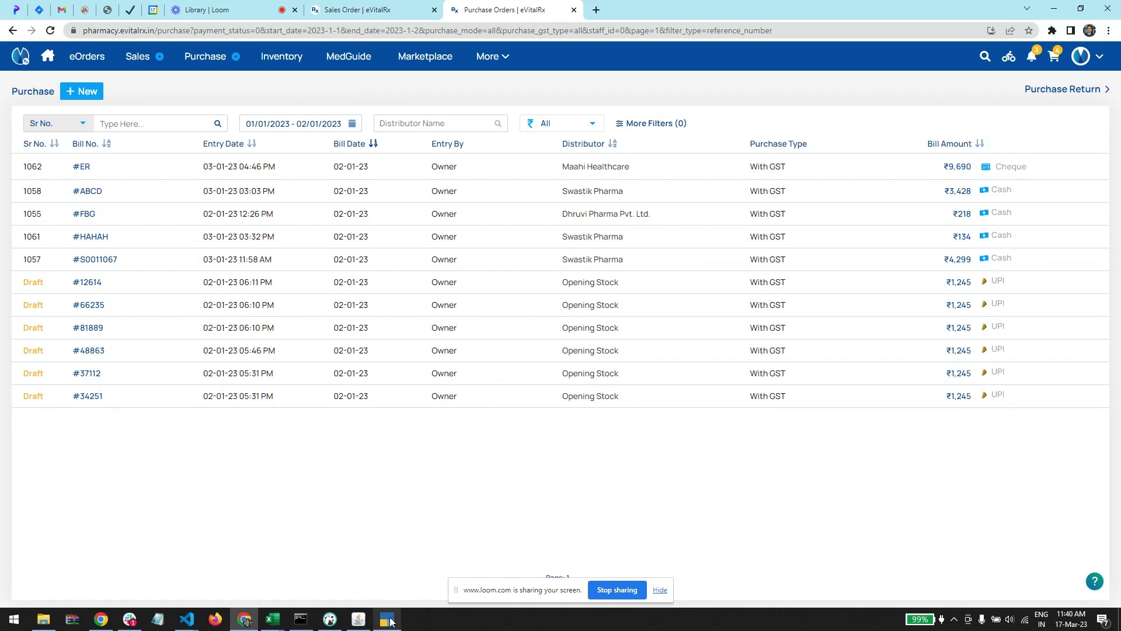
{"action": "left_click", "coordinate": [358, 619]}
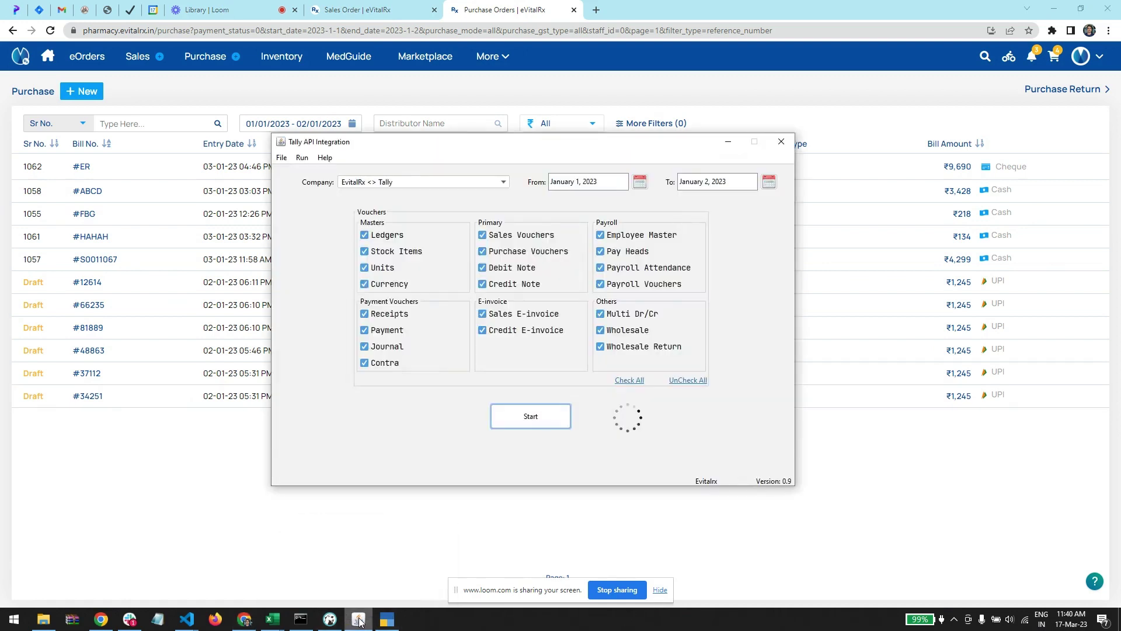
Pause and resume the recording, dismiss the import's Done message, and switch to TallyPrime
{"action": "left_click", "coordinate": [216, 5]}
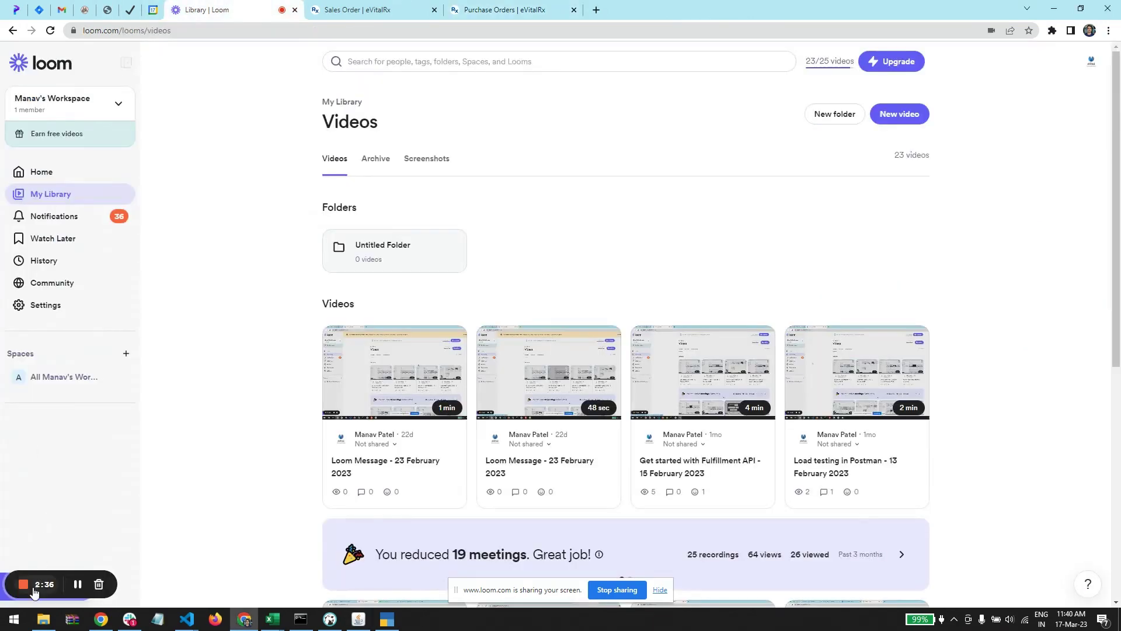
{"action": "left_click", "coordinate": [80, 585]}
{"action": "left_click", "coordinate": [78, 585]}
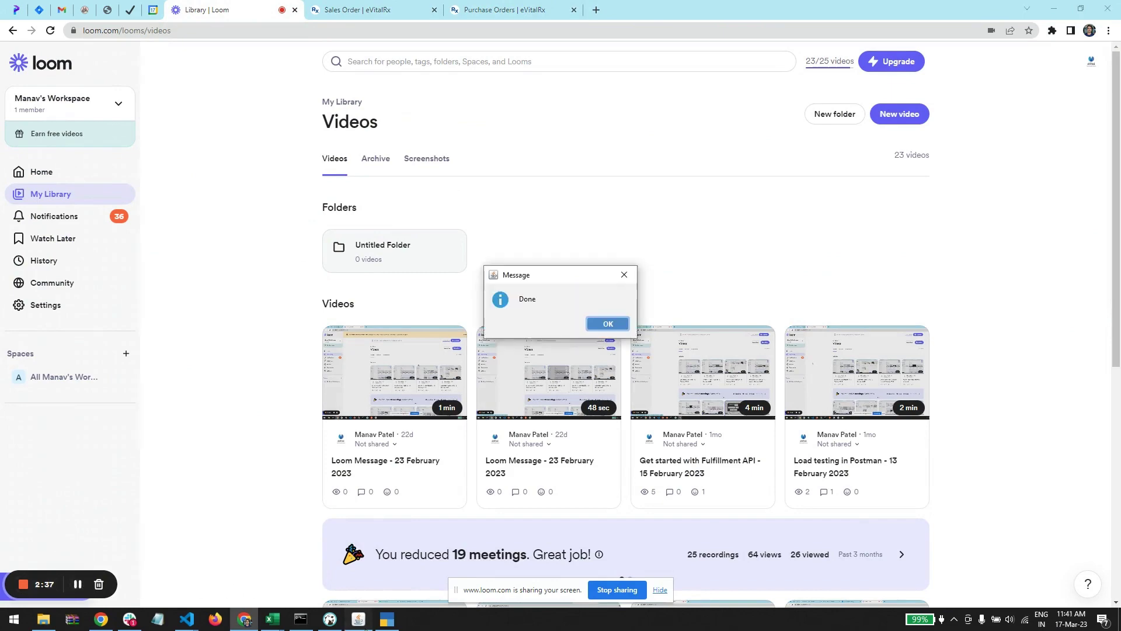
{"action": "key", "text": "alt+Tab"}
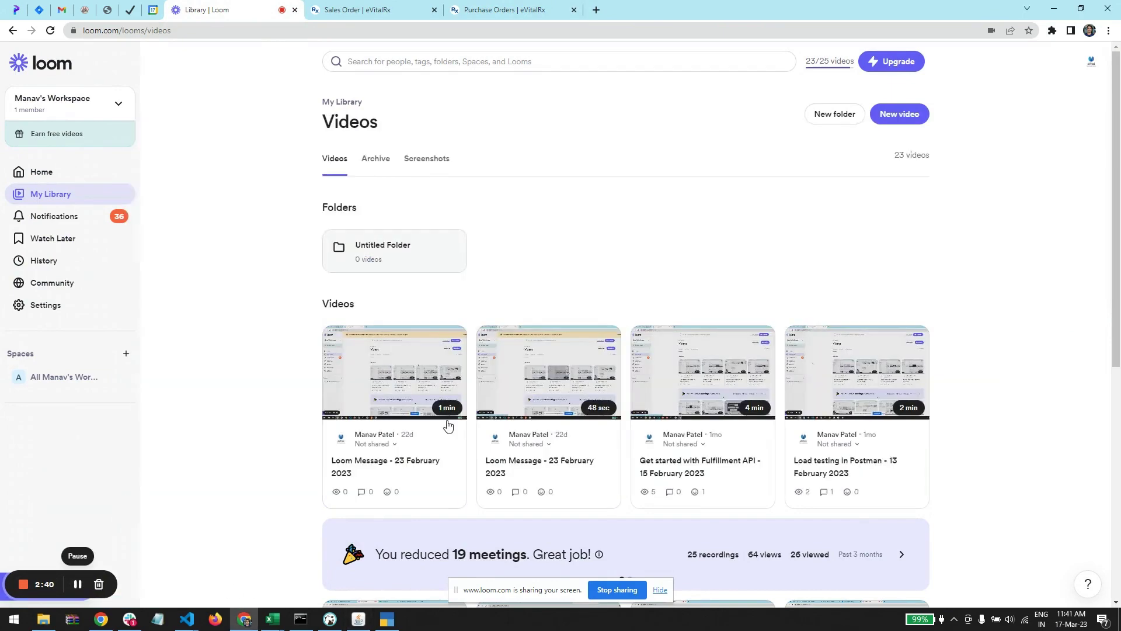
{"action": "key", "text": "alt+Tab"}
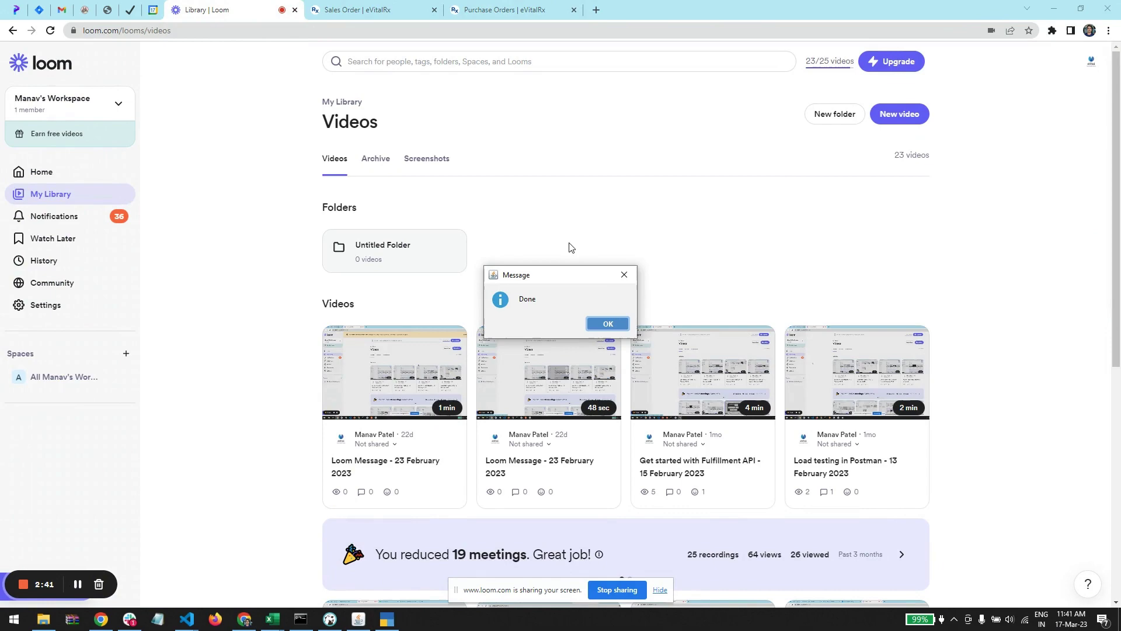
{"action": "left_click", "coordinate": [601, 325]}
{"action": "key", "text": "alt+Tab"}
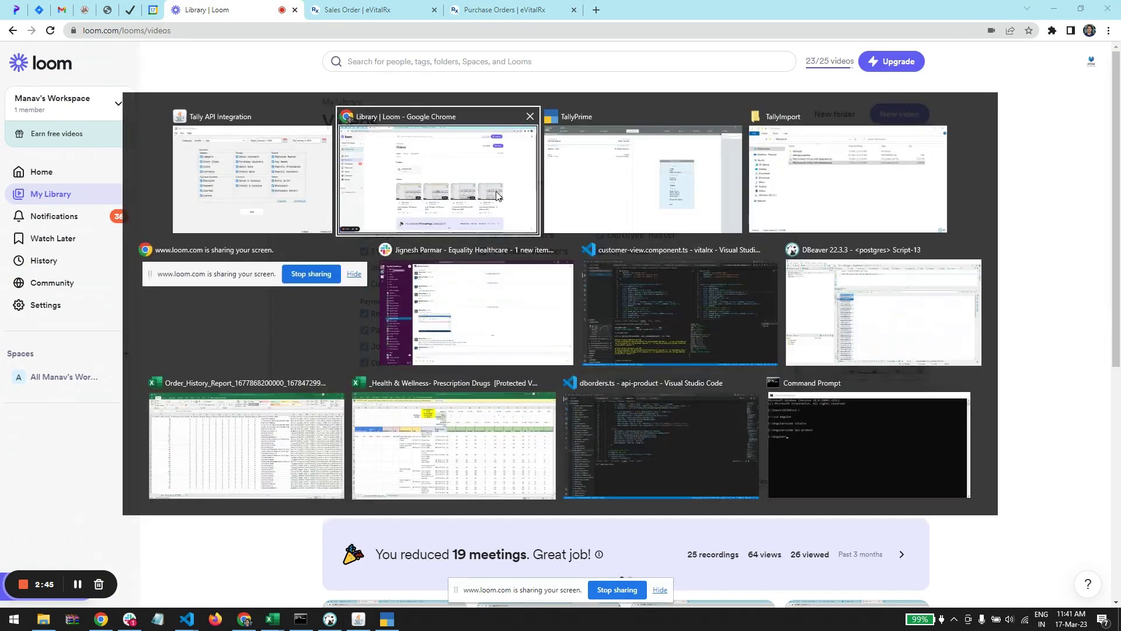
{"action": "left_click", "coordinate": [616, 195]}
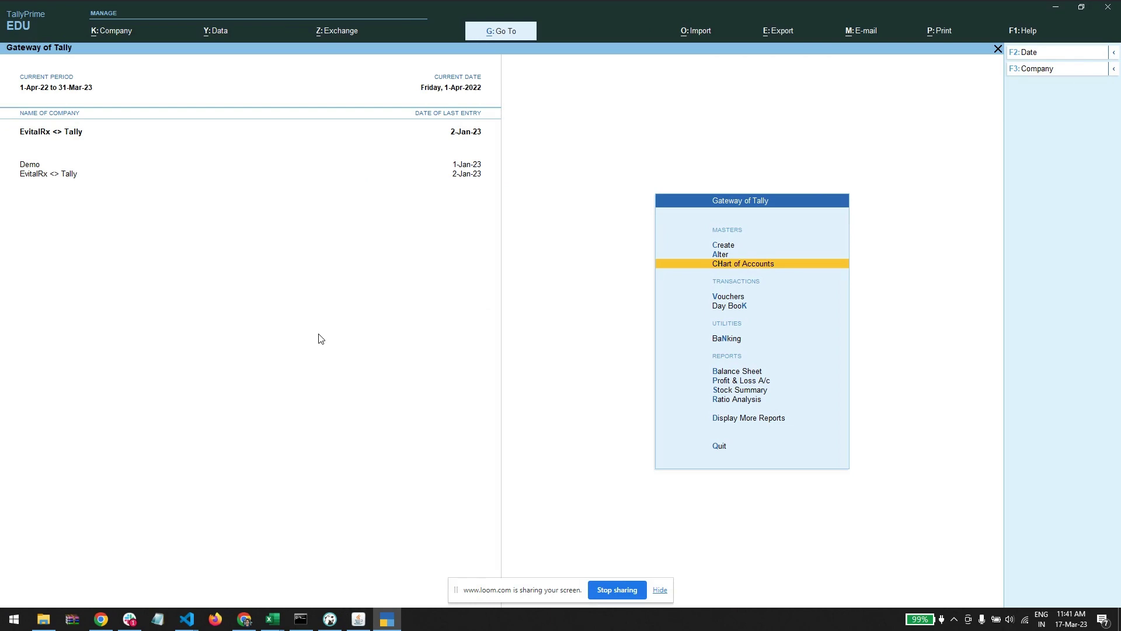
{"action": "key", "text": "d"}
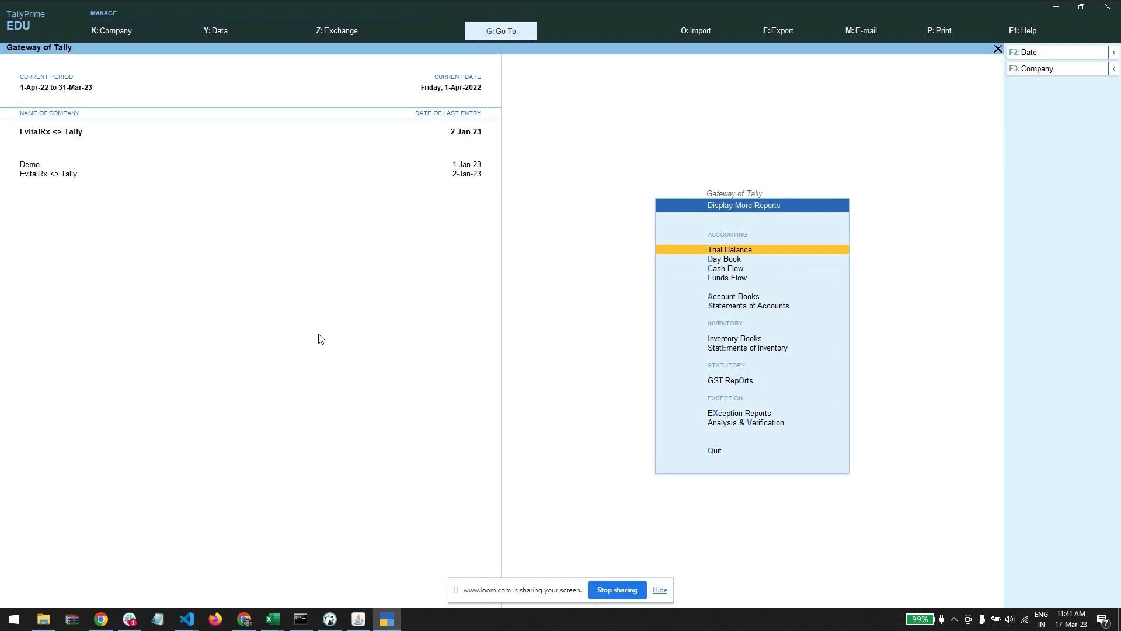
{"action": "key", "text": "Escape"}
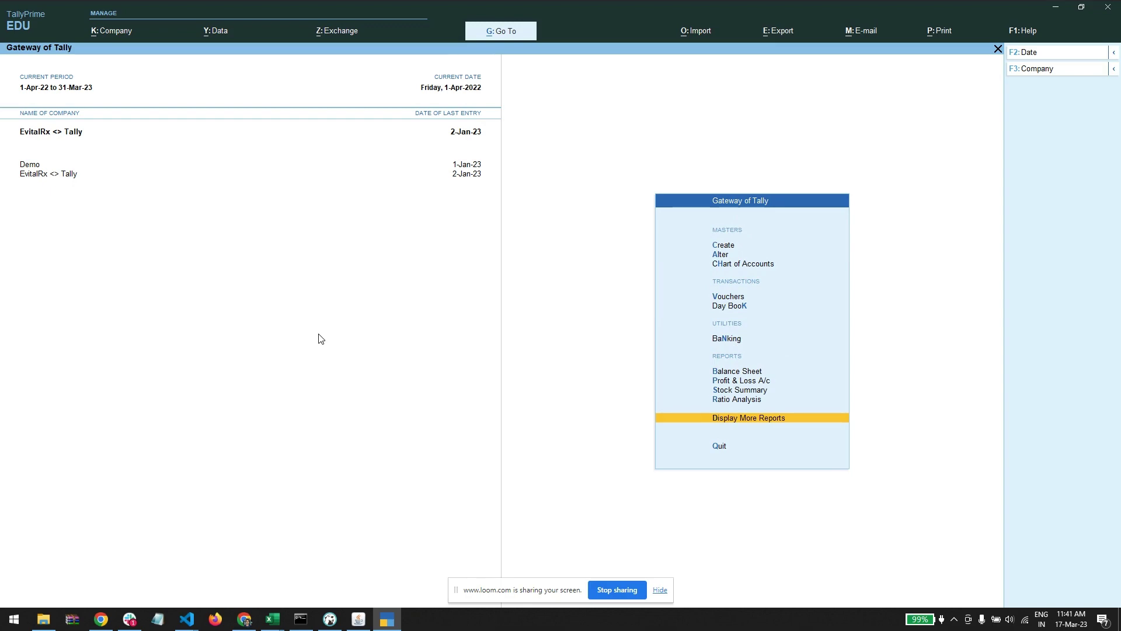
{"action": "key", "text": "h"}
{"action": "key", "text": "Return"}
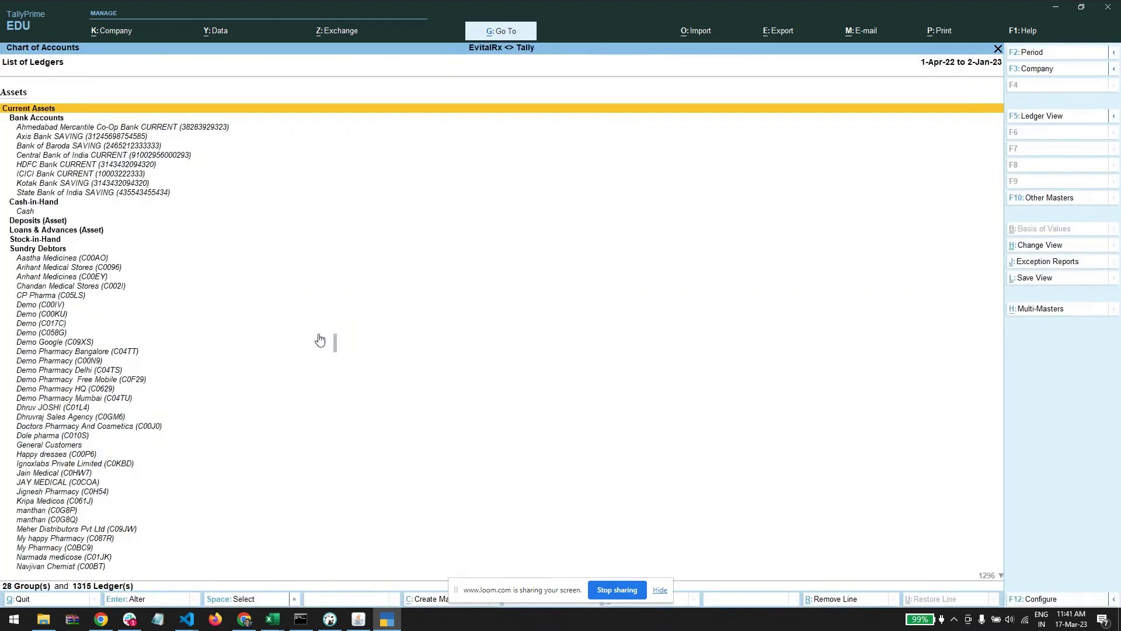
{"action": "key", "text": "Down"}
{"action": "key", "text": "Down"}
{"action": "key", "text": "Down"}
{"action": "key", "text": "Down"}
{"action": "key", "text": "Down"}
{"action": "key", "text": "Down"}
{"action": "key", "text": "Down"}
{"action": "key", "text": "Down"}
{"action": "key", "text": "Down"}
{"action": "key", "text": "Down"}
{"action": "key", "text": "Down"}
{"action": "key", "text": "Down"}
{"action": "key", "text": "Down"}
{"action": "key", "text": "Down"}
{"action": "key", "text": "Down"}
{"action": "key", "text": "Down"}
{"action": "key", "text": "Down"}
{"action": "key", "text": "Down"}
{"action": "key", "text": "Down"}
{"action": "key", "text": "Down"}
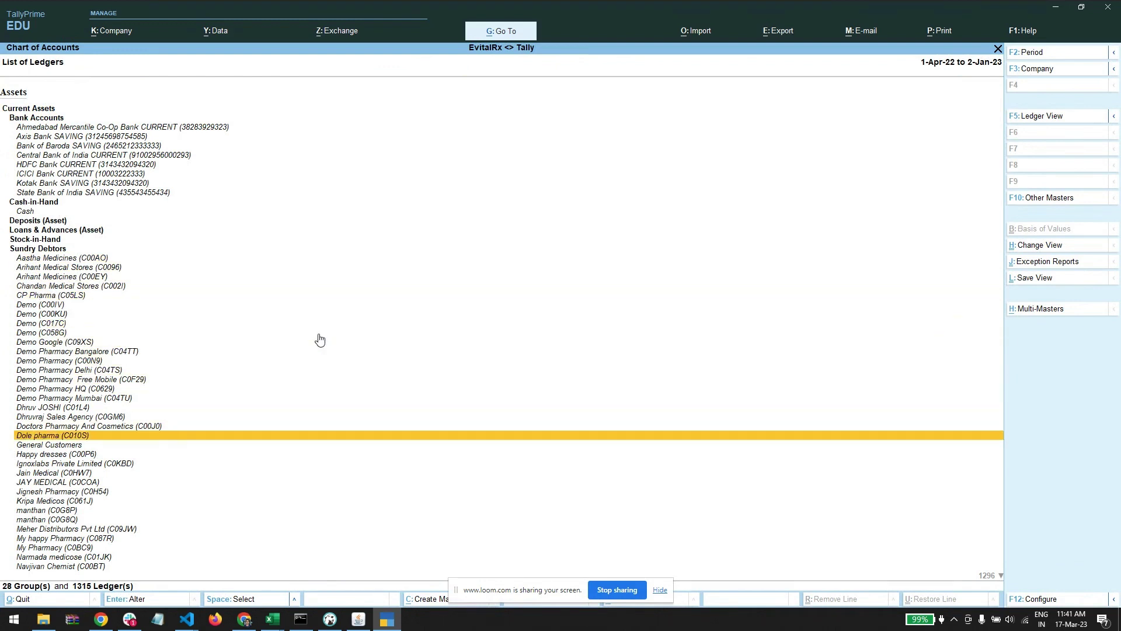
{"action": "key", "text": "Down"}
{"action": "key", "text": "Down"}
{"action": "key", "text": "Down"}
{"action": "key", "text": "Down"}
{"action": "key", "text": "Down"}
{"action": "key", "text": "Down"}
{"action": "key", "text": "Down"}
{"action": "key", "text": "Down"}
{"action": "key", "text": "Down"}
{"action": "key", "text": "Down"}
{"action": "key", "text": "Down"}
{"action": "key", "text": "Down"}
{"action": "key", "text": "Down"}
{"action": "key", "text": "Down"}
{"action": "key", "text": "Down"}
{"action": "key", "text": "Down"}
{"action": "key", "text": "Down"}
{"action": "key", "text": "Down"}
{"action": "key", "text": "Down"}
{"action": "key", "text": "Down"}
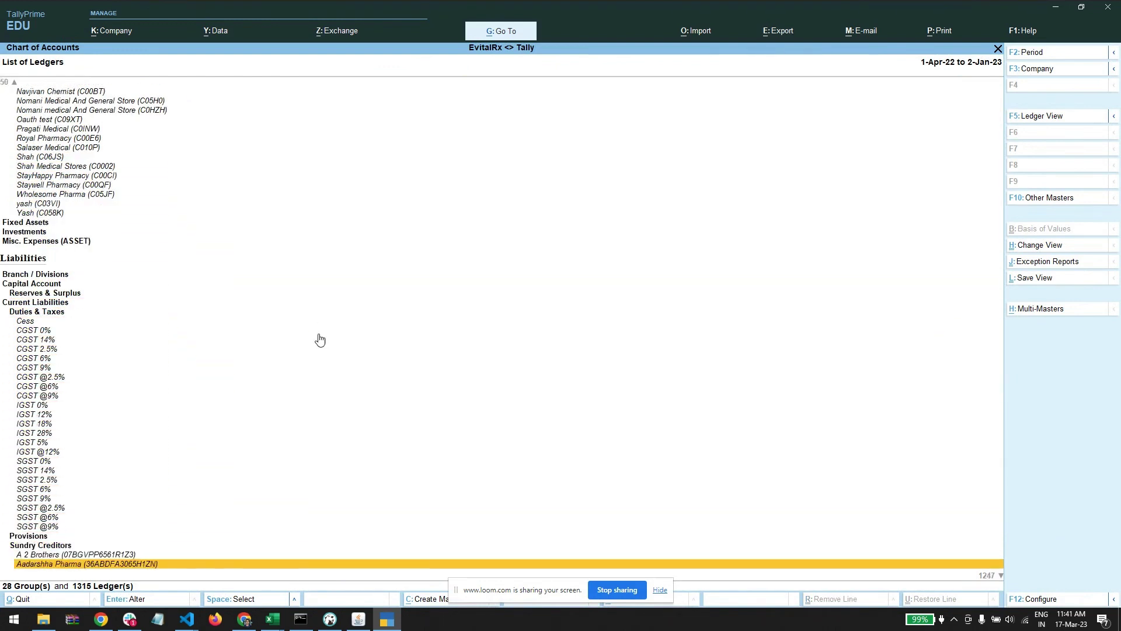
{"action": "key", "text": "Down"}
{"action": "key", "text": "Down"}
{"action": "key", "text": "Down"}
{"action": "key", "text": "Down"}
{"action": "key", "text": "Down"}
{"action": "key", "text": "Down"}
{"action": "key", "text": "Down"}
{"action": "key", "text": "Down"}
{"action": "key", "text": "Down"}
{"action": "key", "text": "Down"}
{"action": "key", "text": "Down"}
{"action": "key", "text": "Down"}
{"action": "key", "text": "Down"}
{"action": "key", "text": "Down"}
{"action": "key", "text": "Down"}
{"action": "key", "text": "Down"}
{"action": "key", "text": "Down"}
{"action": "key", "text": "Down"}
{"action": "key", "text": "Down"}
{"action": "key", "text": "Down"}
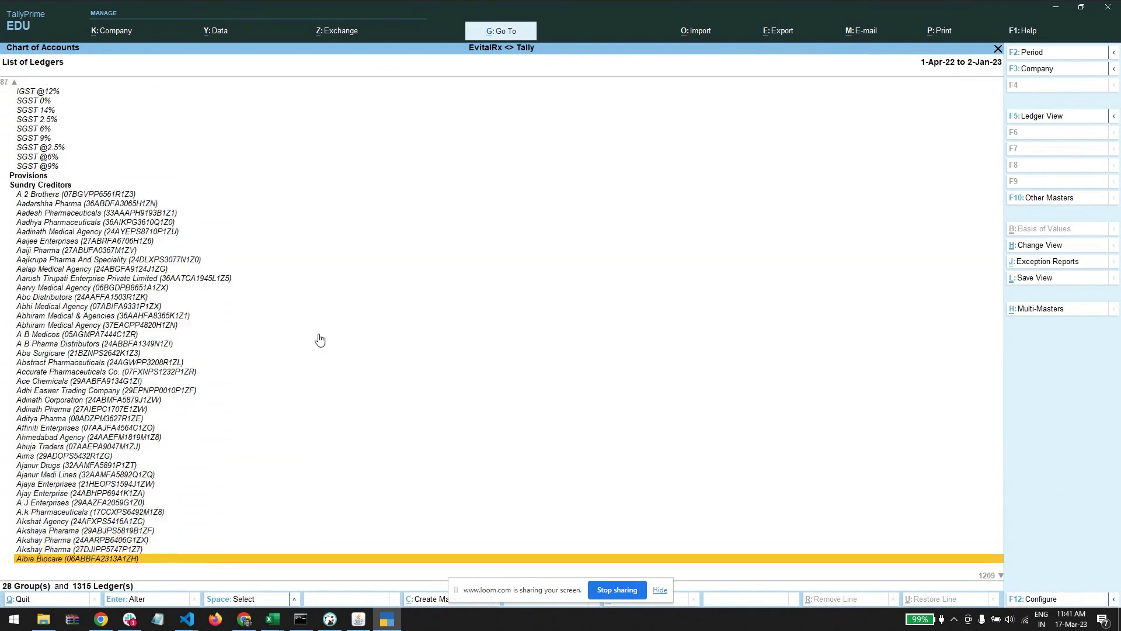
{"action": "key", "text": "Down"}
{"action": "key", "text": "Down"}
{"action": "key", "text": "Down"}
{"action": "key", "text": "Down"}
{"action": "key", "text": "Down"}
{"action": "key", "text": "Down"}
{"action": "key", "text": "Down"}
{"action": "key", "text": "Down"}
{"action": "key", "text": "Down"}
{"action": "key", "text": "Down"}
{"action": "key", "text": "Down"}
{"action": "key", "text": "Down"}
{"action": "key", "text": "Down"}
{"action": "key", "text": "Down"}
{"action": "key", "text": "Down"}
{"action": "key", "text": "Down"}
{"action": "key", "text": "Down"}
{"action": "key", "text": "Down"}
{"action": "key", "text": "Down"}
{"action": "key", "text": "Down"}
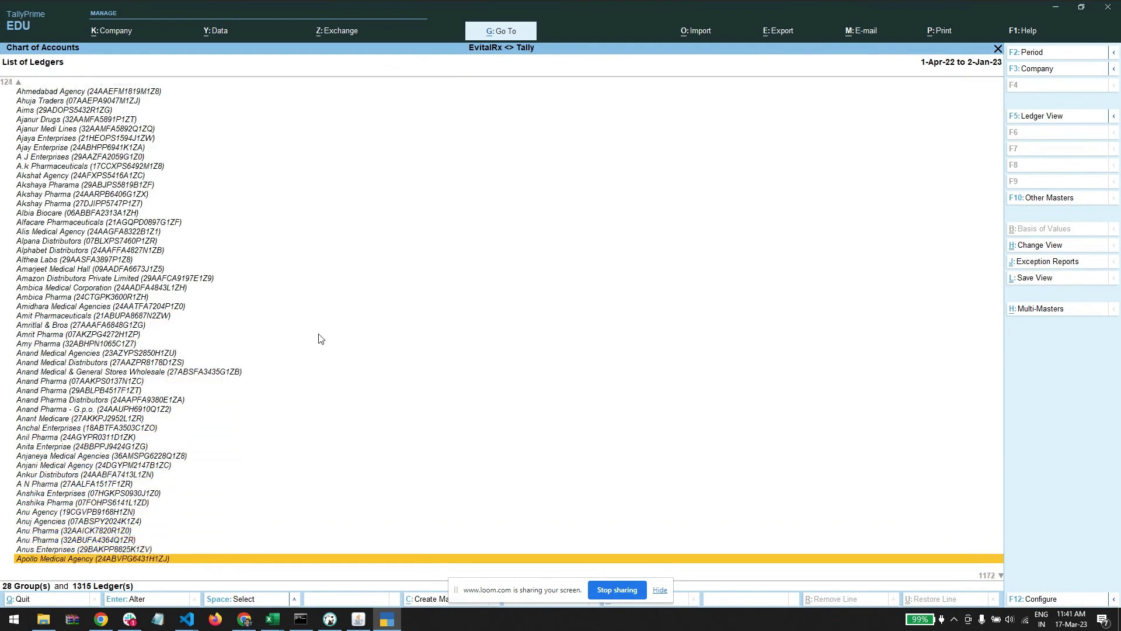
{"action": "key", "text": "Down"}
{"action": "key", "text": "Down"}
{"action": "key", "text": "Down"}
{"action": "key", "text": "Down"}
{"action": "key", "text": "Down"}
{"action": "key", "text": "Down"}
{"action": "key", "text": "Down"}
{"action": "key", "text": "Down"}
{"action": "key", "text": "Down"}
{"action": "key", "text": "Down"}
{"action": "key", "text": "Down"}
{"action": "key", "text": "Down"}
{"action": "key", "text": "Down"}
{"action": "key", "text": "Down"}
{"action": "key", "text": "Down"}
{"action": "key", "text": "Down"}
{"action": "key", "text": "Down"}
{"action": "key", "text": "Down"}
{"action": "key", "text": "Down"}
{"action": "key", "text": "Down"}
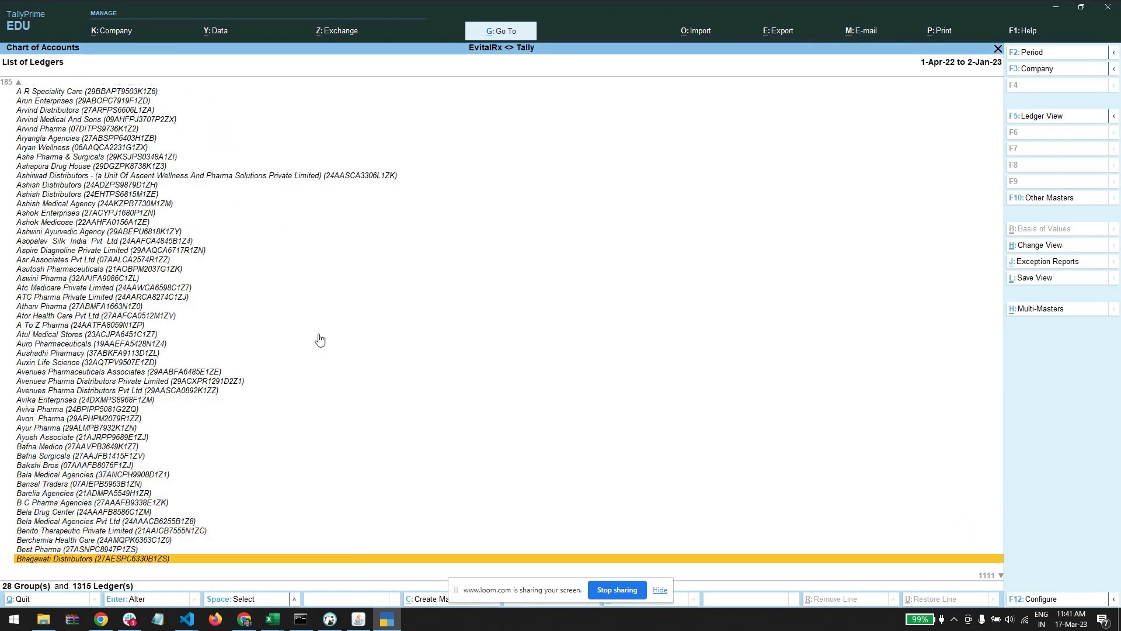
{"action": "key", "text": "Down"}
{"action": "key", "text": "Down"}
{"action": "key", "text": "Down"}
{"action": "key", "text": "Down"}
{"action": "key", "text": "Down"}
{"action": "key", "text": "Down"}
{"action": "key", "text": "Down"}
{"action": "key", "text": "Down"}
{"action": "key", "text": "Down"}
{"action": "key", "text": "Down"}
{"action": "key", "text": "Down"}
{"action": "key", "text": "Down"}
{"action": "key", "text": "Return"}
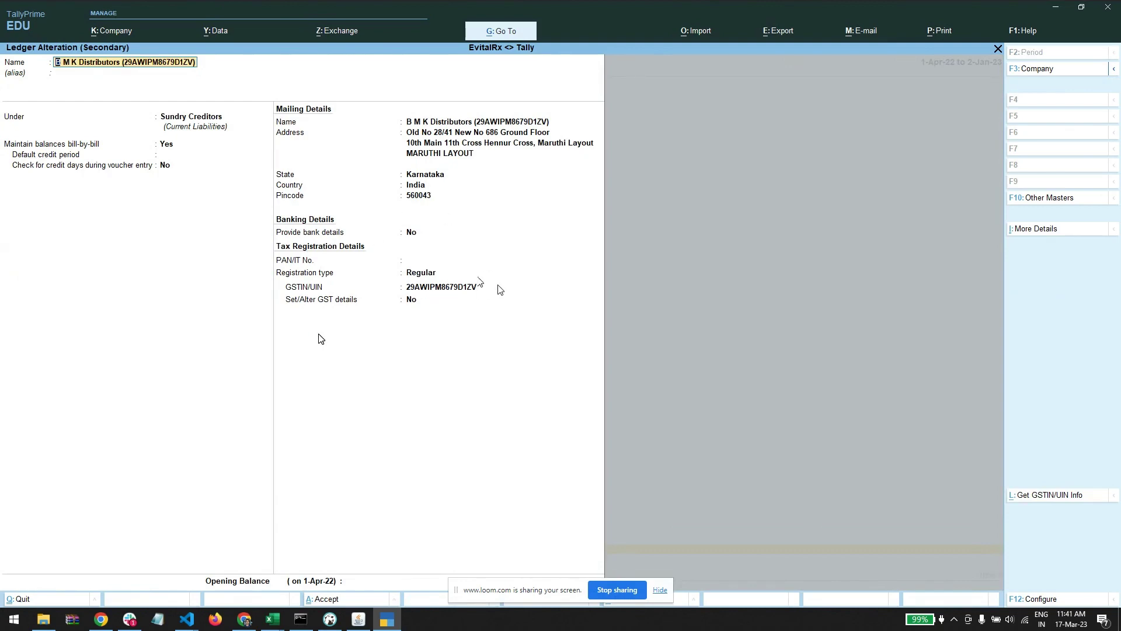
{"action": "key", "text": "Escape"}
{"action": "key", "text": "Escape"}
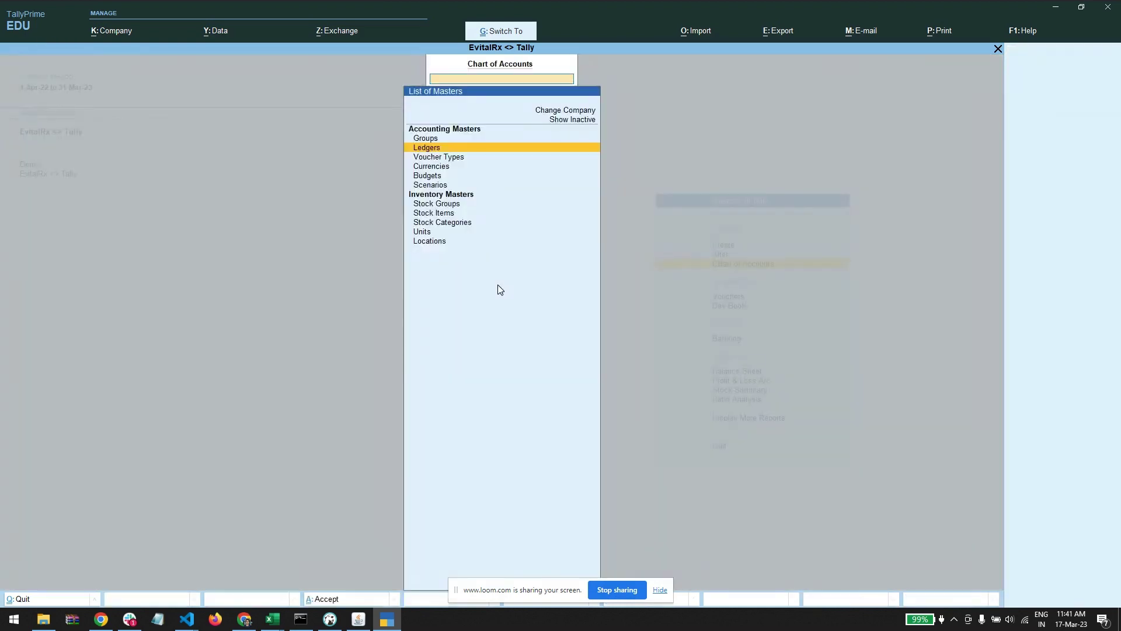
{"action": "key", "text": "Escape"}
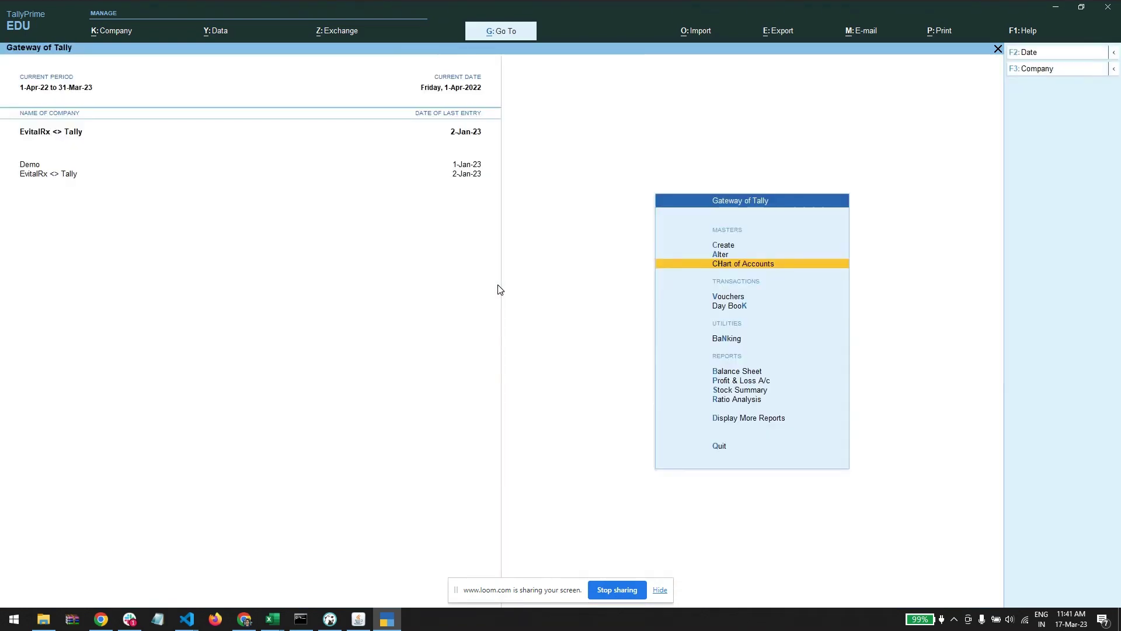
Open the Sales Register's January vouchers and drill into sales voucher 22-231700
{"action": "key", "text": "Down"}
{"action": "key", "text": "Down"}
{"action": "key", "text": "Down"}
{"action": "key", "text": "d"}
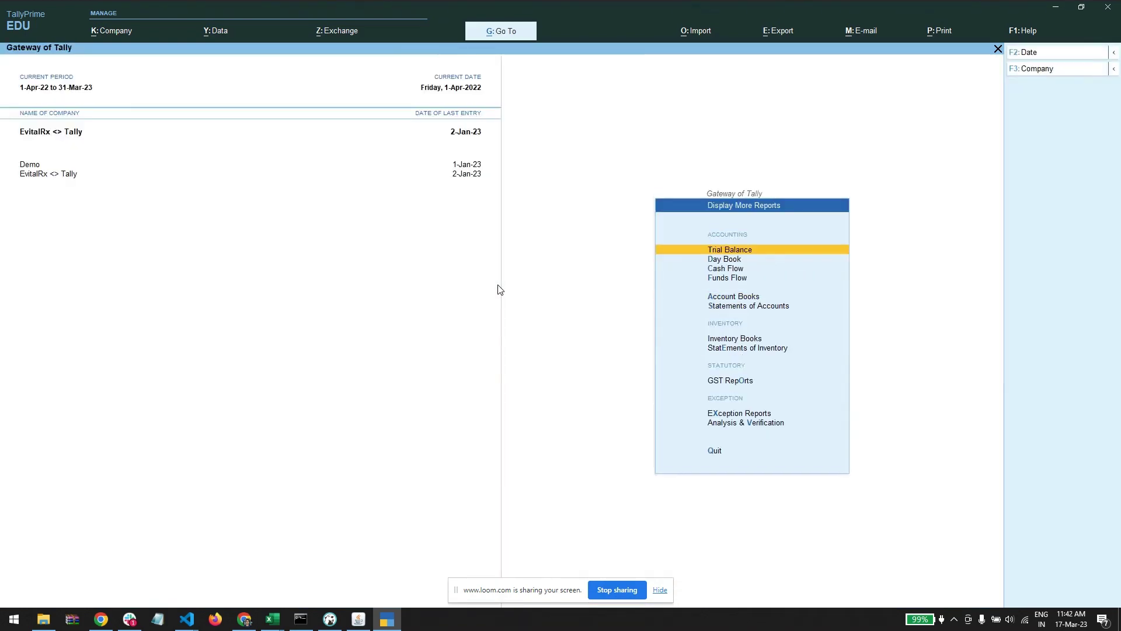
{"action": "key", "text": "a"}
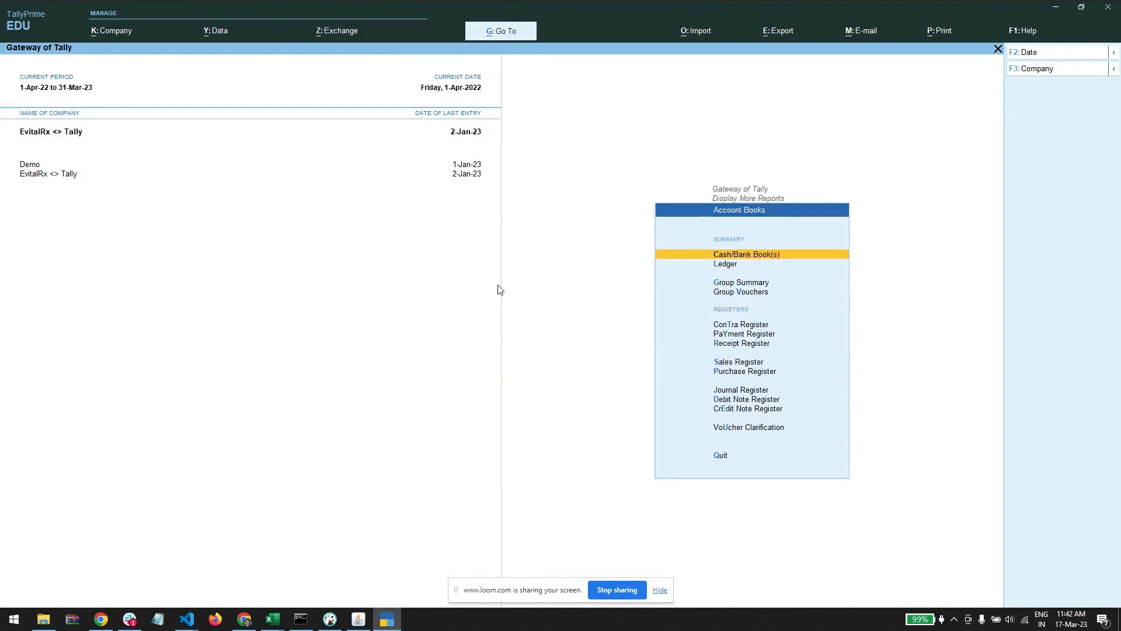
{"action": "key", "text": "s"}
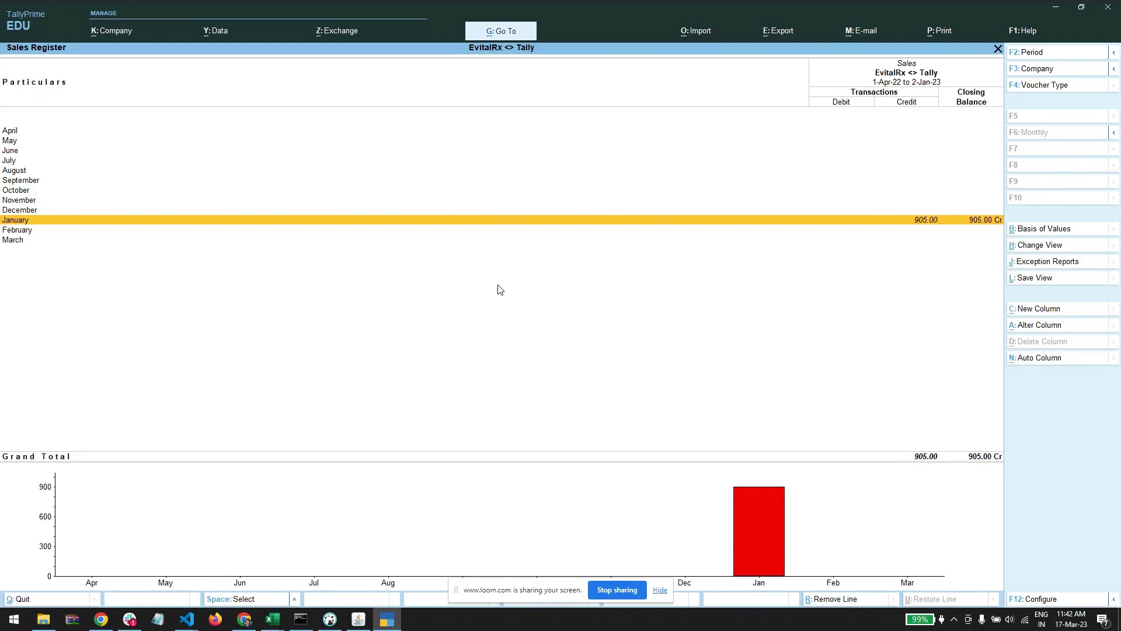
{"action": "key", "text": "Return"}
{"action": "key", "text": "Down"}
{"action": "key", "text": "Down"}
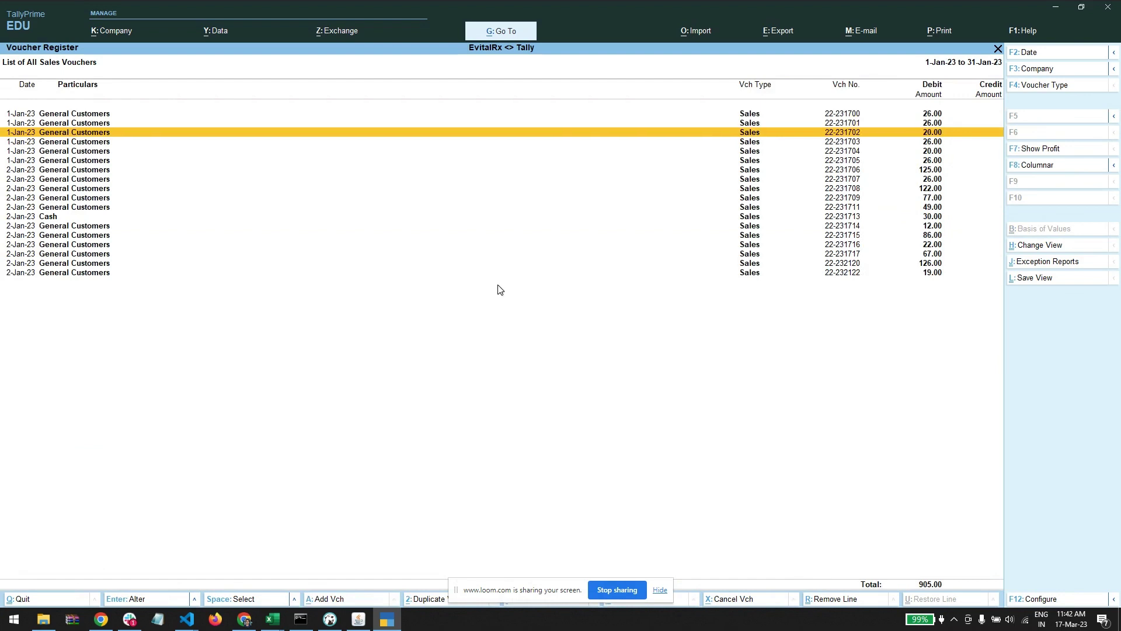
{"action": "key", "text": "Up"}
{"action": "key", "text": "Up"}
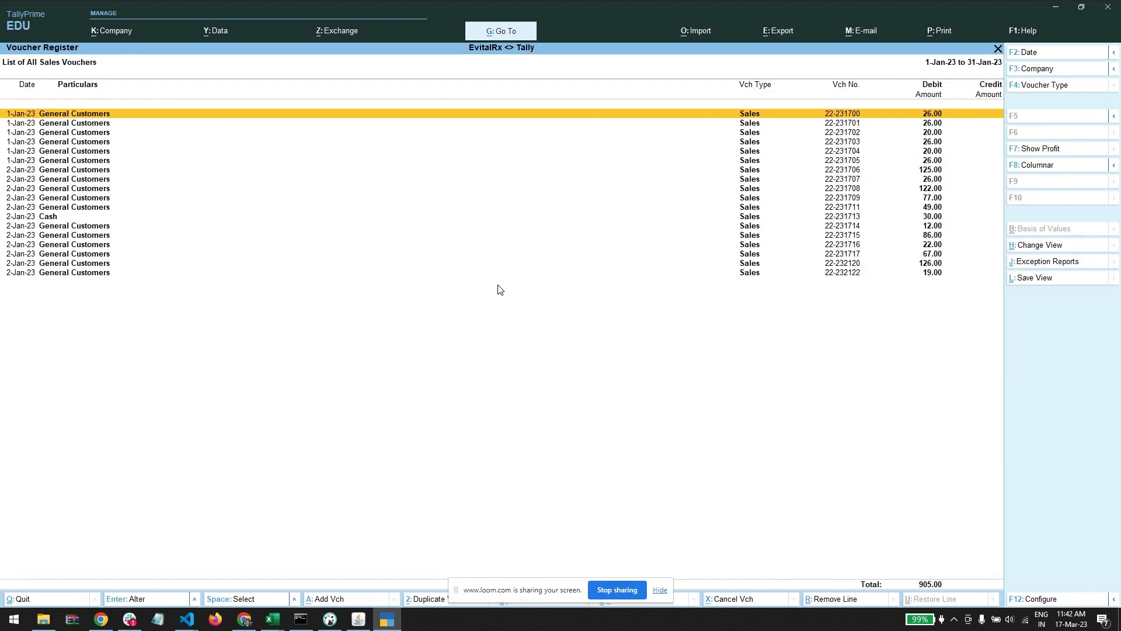
{"action": "key", "text": "Return"}
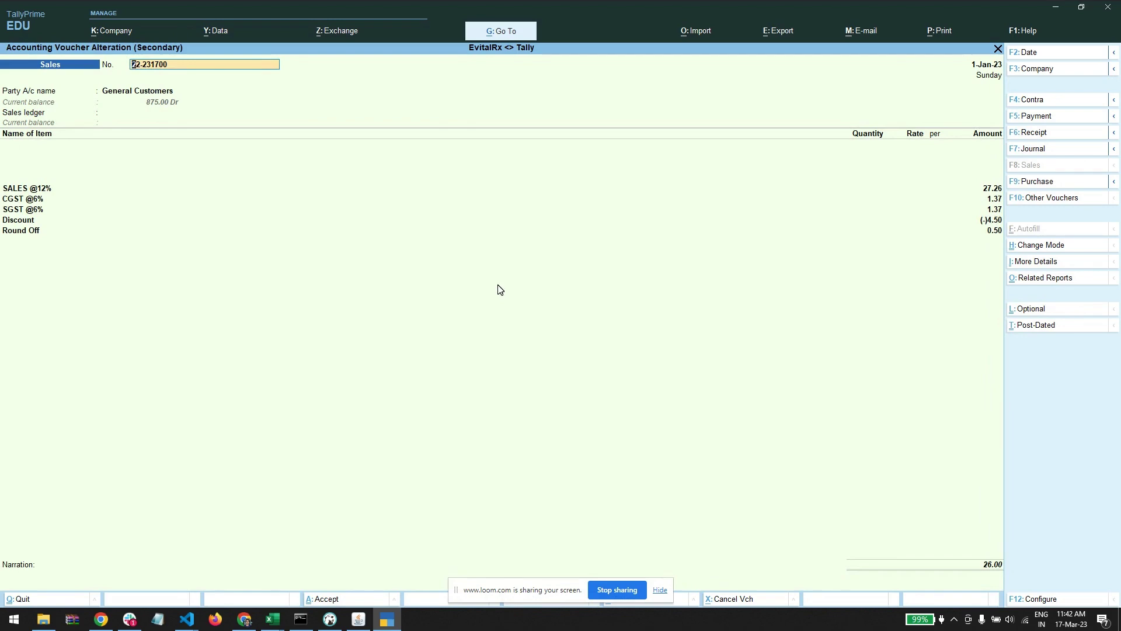
Compare the voucher against the eVitalRx sales order list, then return to TallyPrime
{"action": "key", "text": "alt+Tab"}
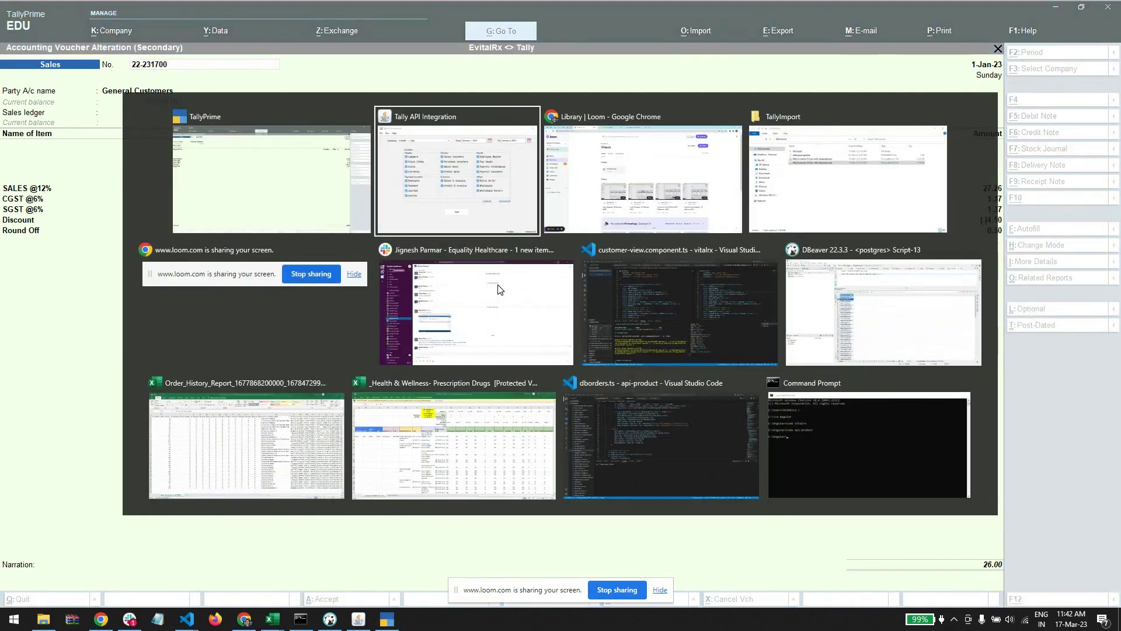
{"action": "key", "text": "alt+Tab"}
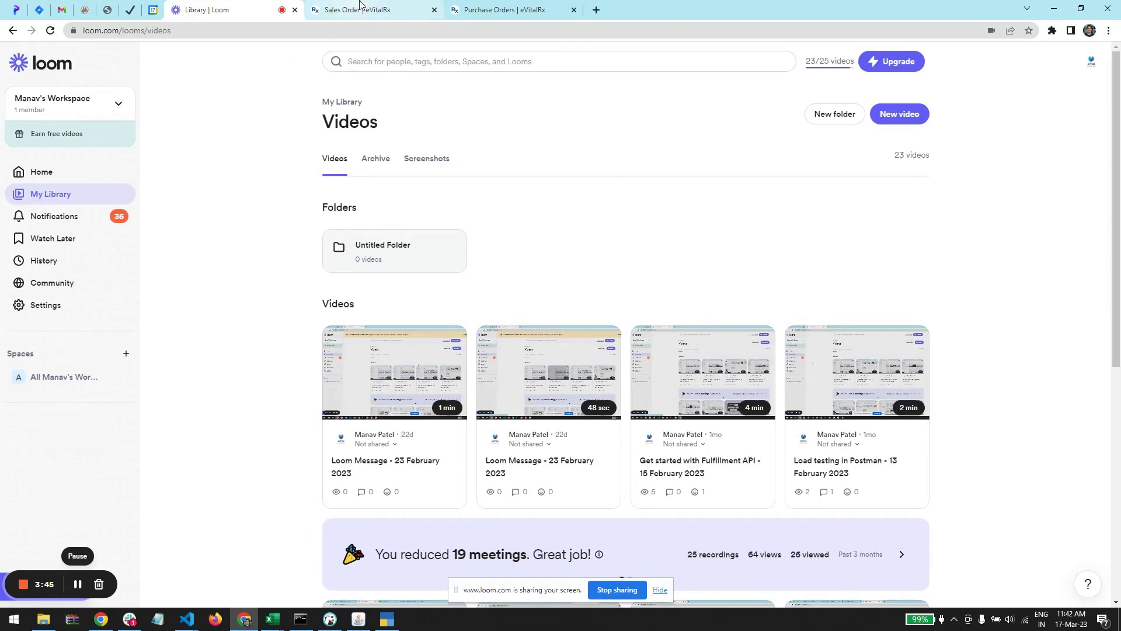
{"action": "left_click", "coordinate": [357, 9]}
{"action": "key", "text": "alt+Tab"}
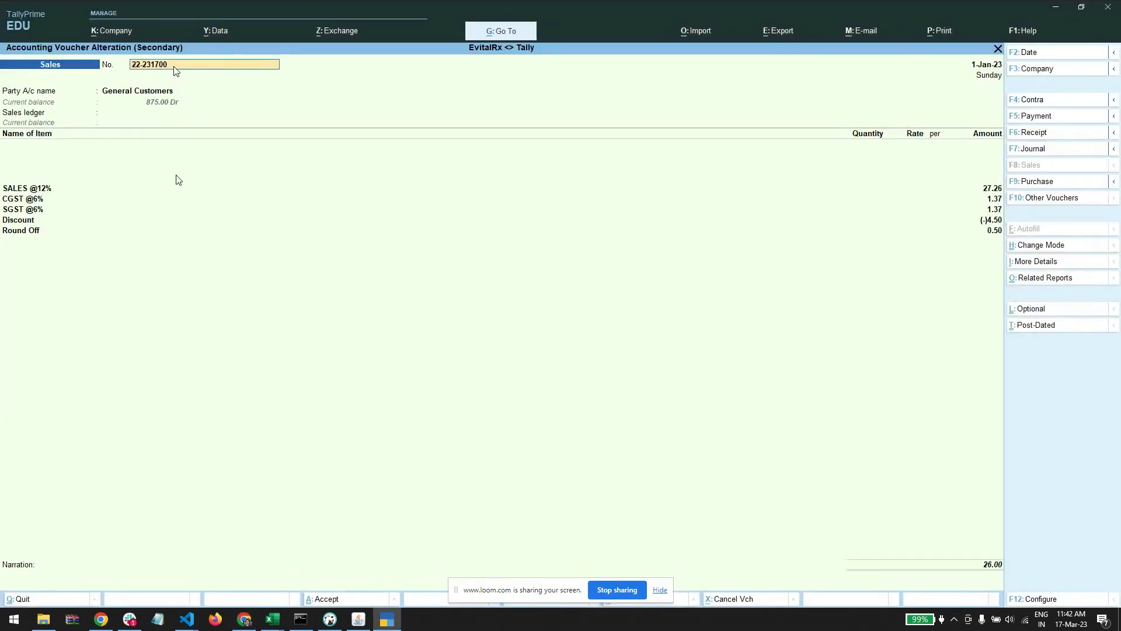
Open eVitalRx bill 22-231700's invoice breakdown, which shows the 26 net amount
{"action": "key", "text": "alt+Tab"}
{"action": "left_click", "coordinate": [82, 137]}
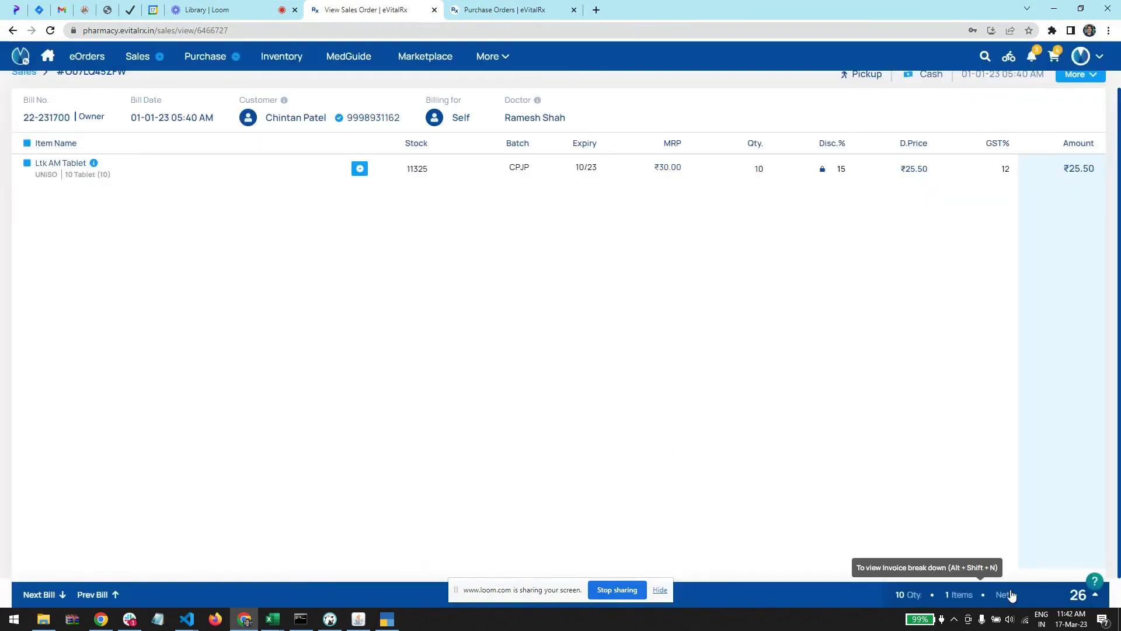
{"action": "left_click", "coordinate": [1012, 594]}
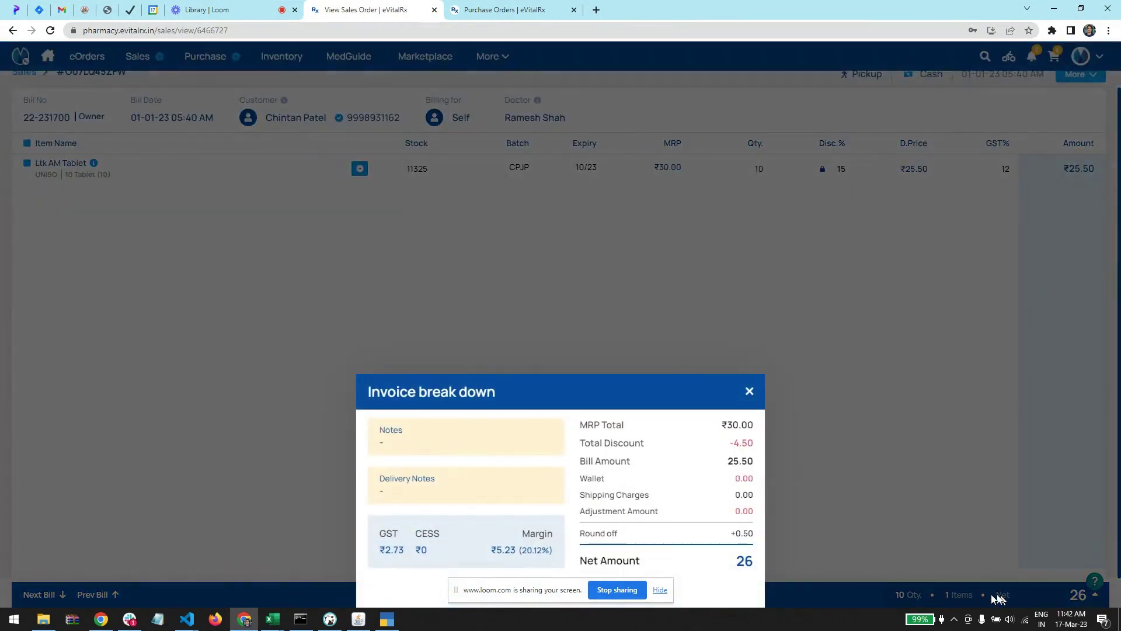
{"action": "key", "text": "alt+Tab"}
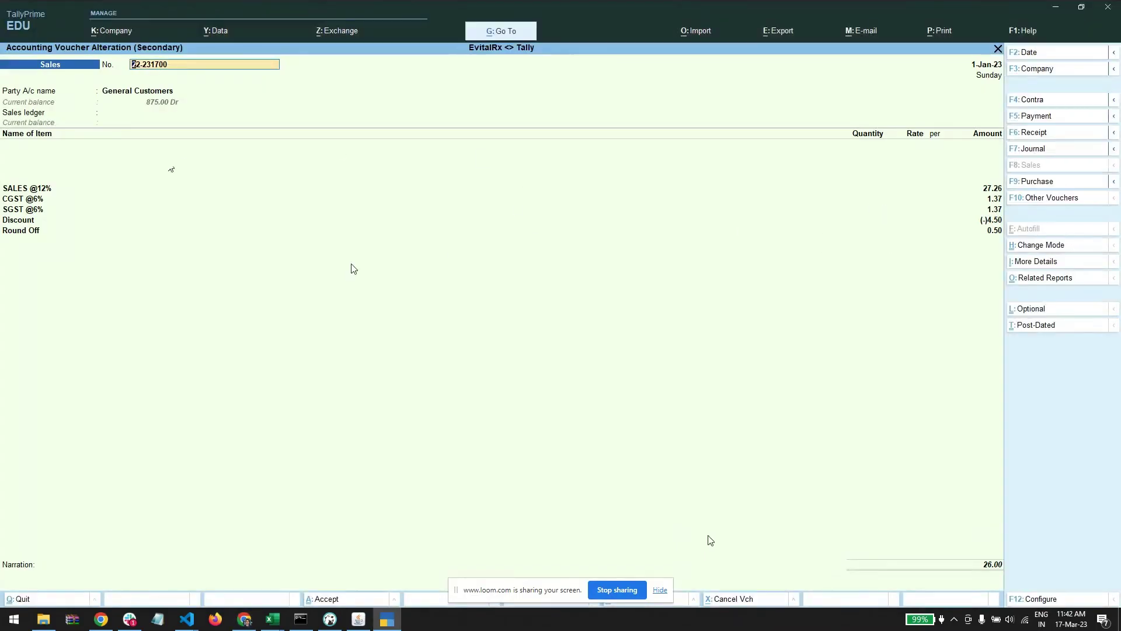
Compare the breakdown's MRP total and 4.50 discount with the Tally voucher's ledger lines
{"action": "key", "text": "alt+Tab"}
{"action": "left_click_drag", "start_coordinate": [600, 426], "coordinate": [801, 420]}
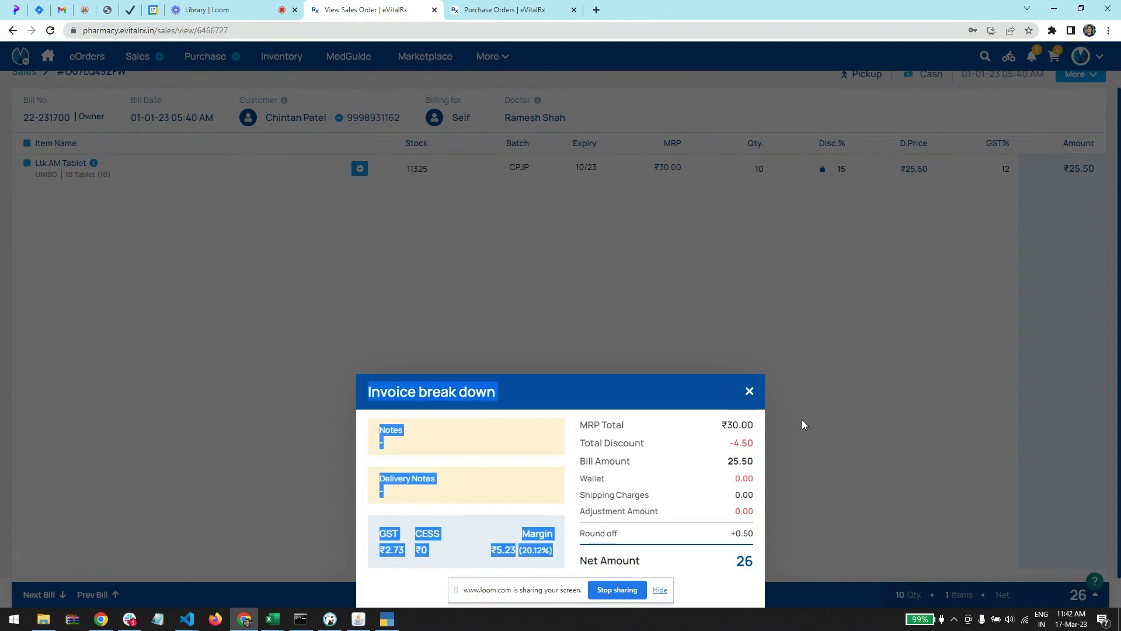
{"action": "triple_click", "coordinate": [762, 421]}
{"action": "key", "text": "alt+Tab"}
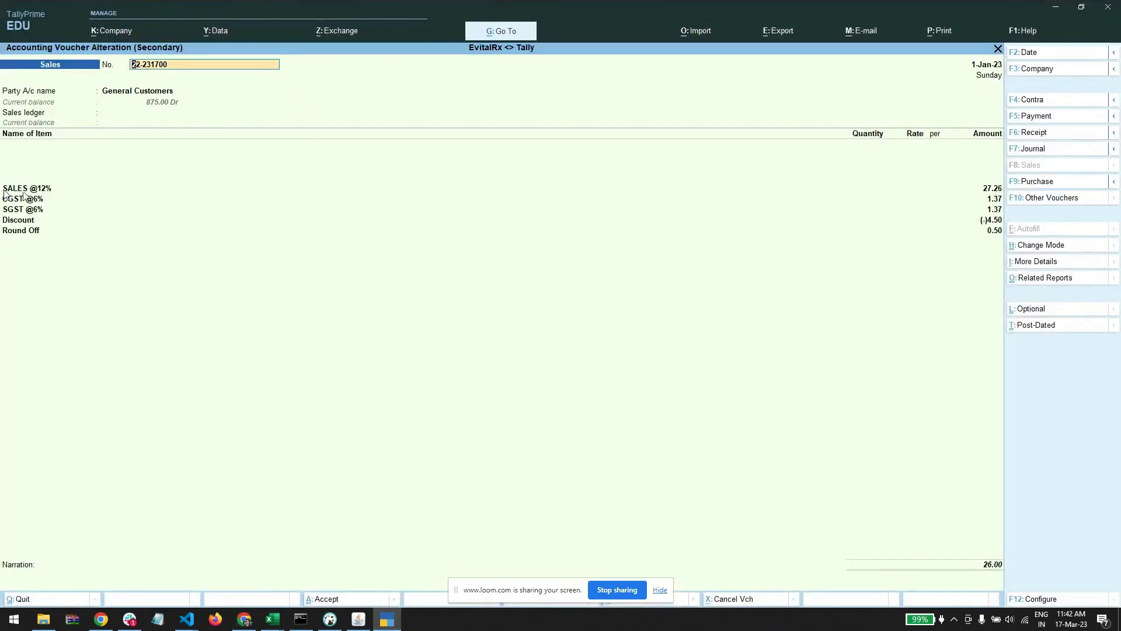
{"action": "key", "text": "Return"}
{"action": "key", "text": "Return"}
{"action": "key", "text": "Return"}
{"action": "key", "text": "Return"}
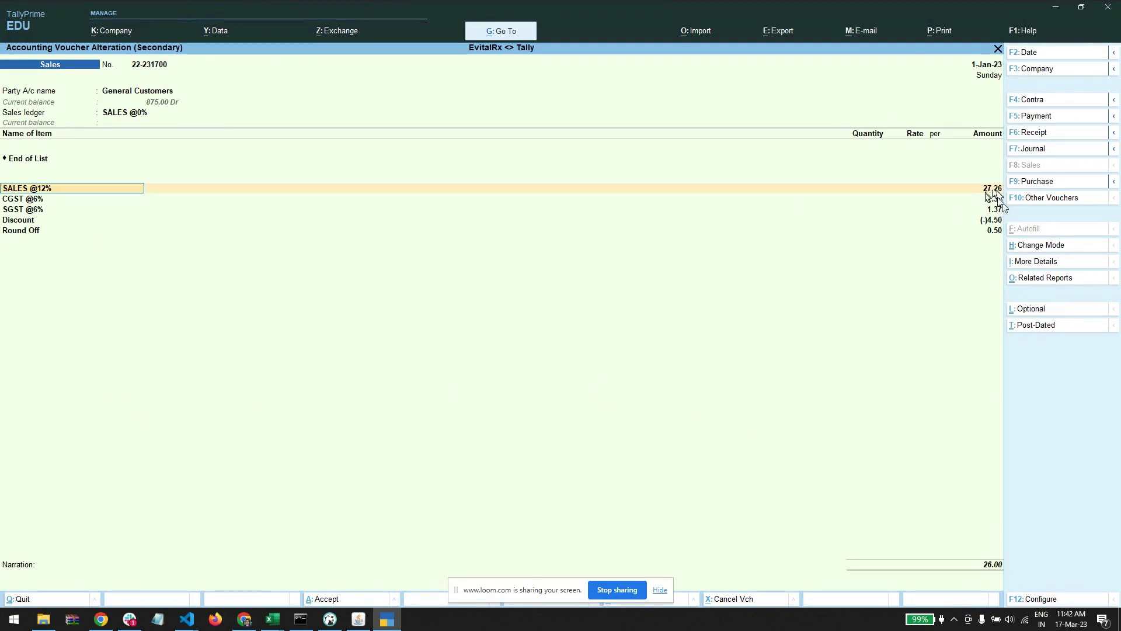
Total 27.26 + 1.37 + 1.37 in Windows Calculator to get 30
{"action": "key", "text": "super"}
{"action": "type", "text": "cal"}
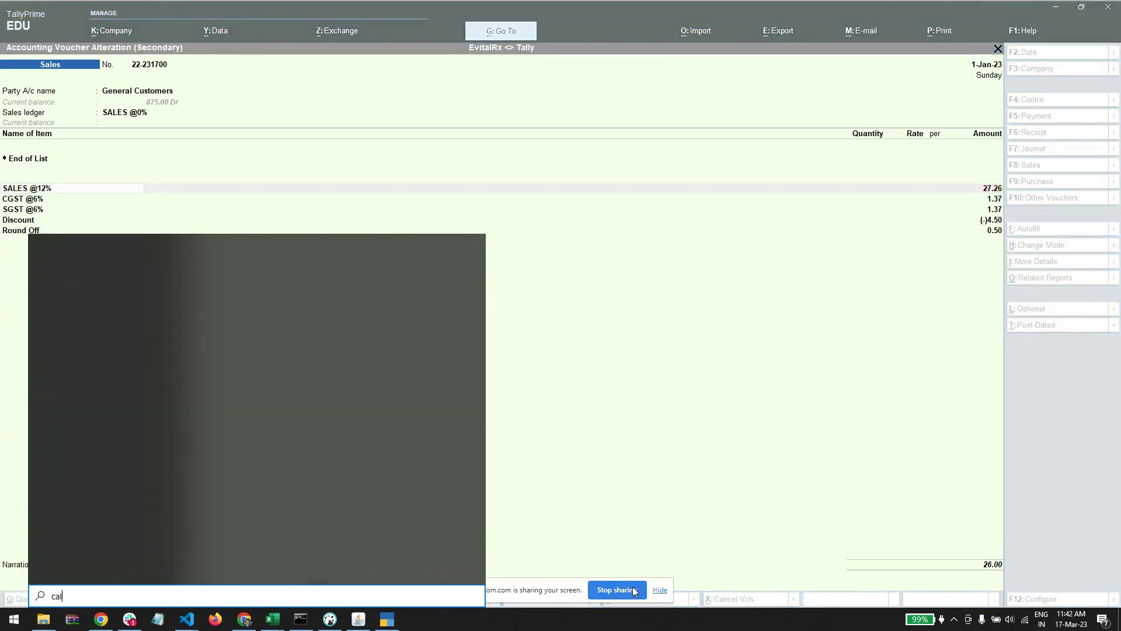
{"action": "key", "text": "Return"}
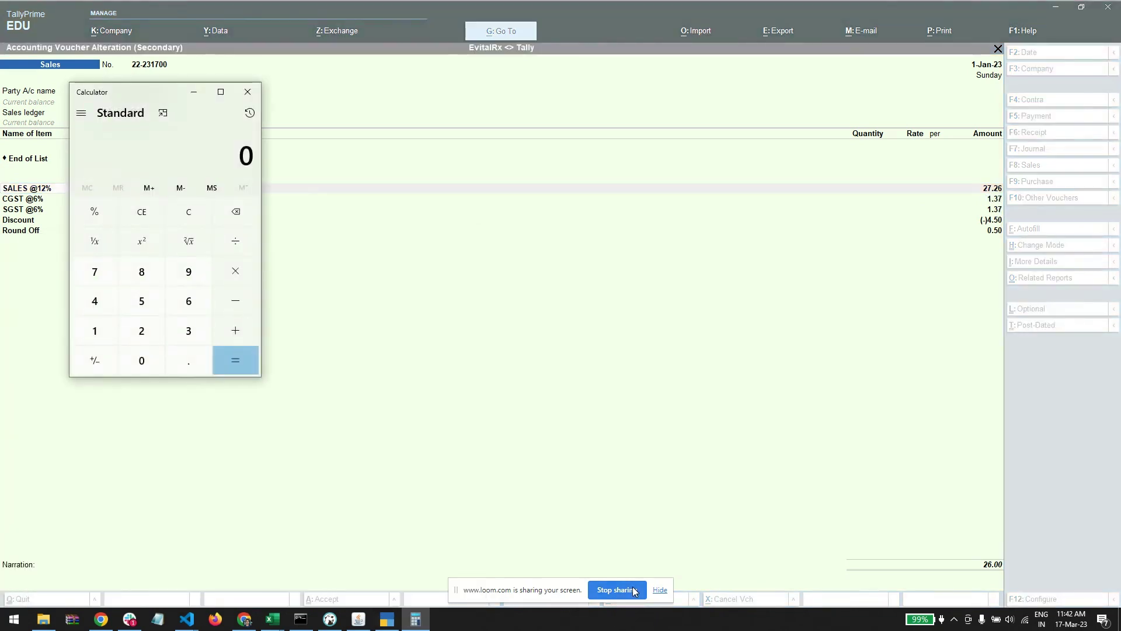
{"action": "type", "text": "27.26+"}
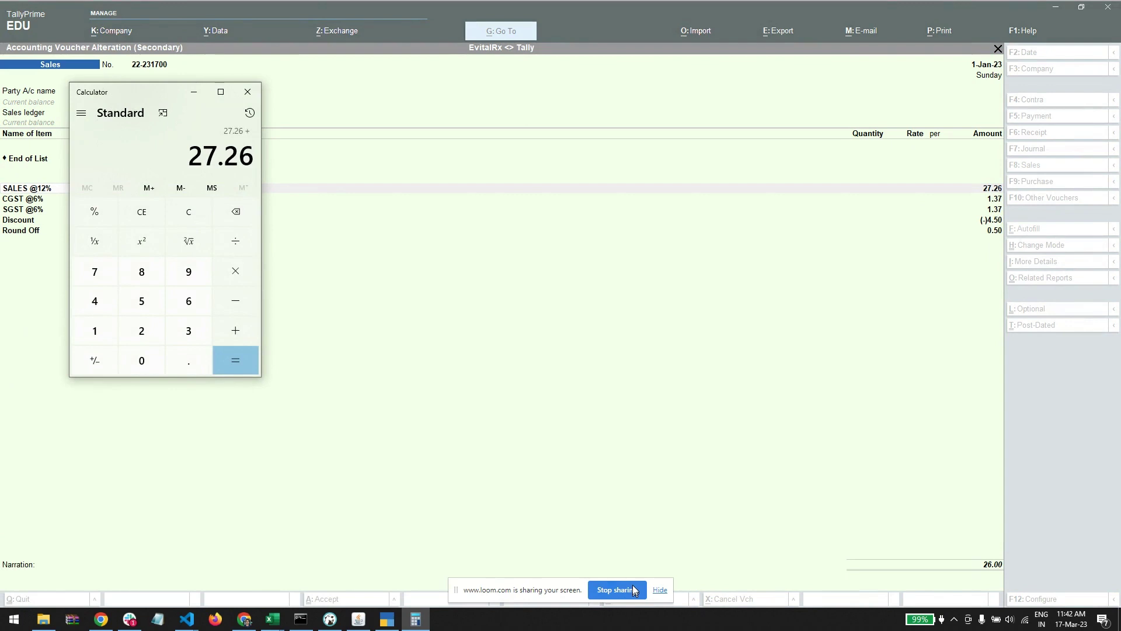
{"action": "type", "text": "1"}
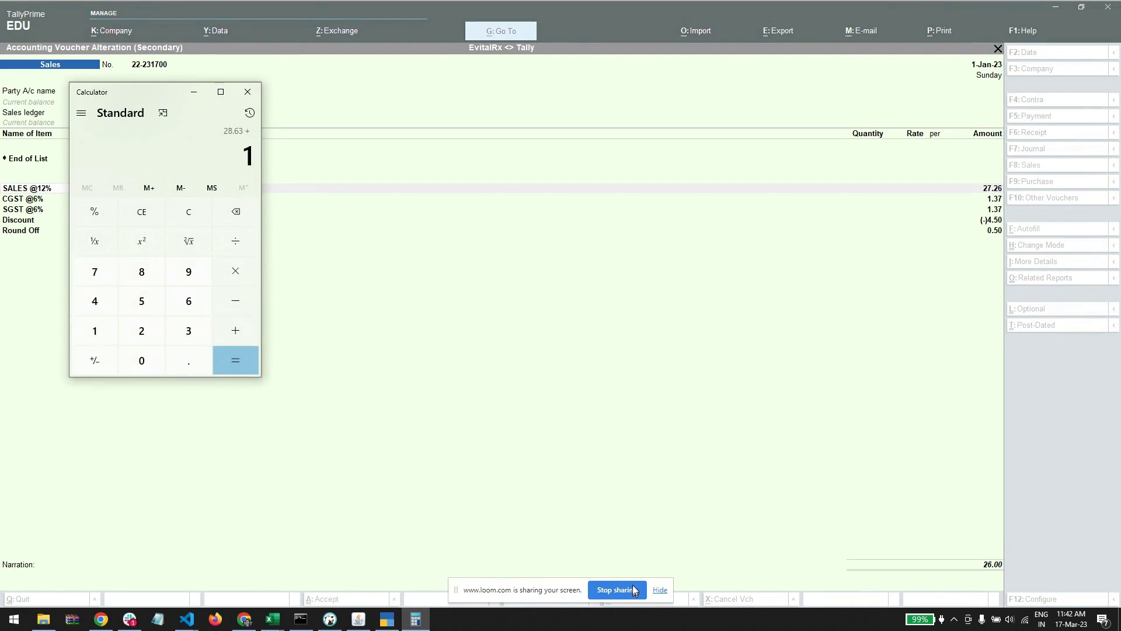
{"action": "type", "text": ".37+1.37="}
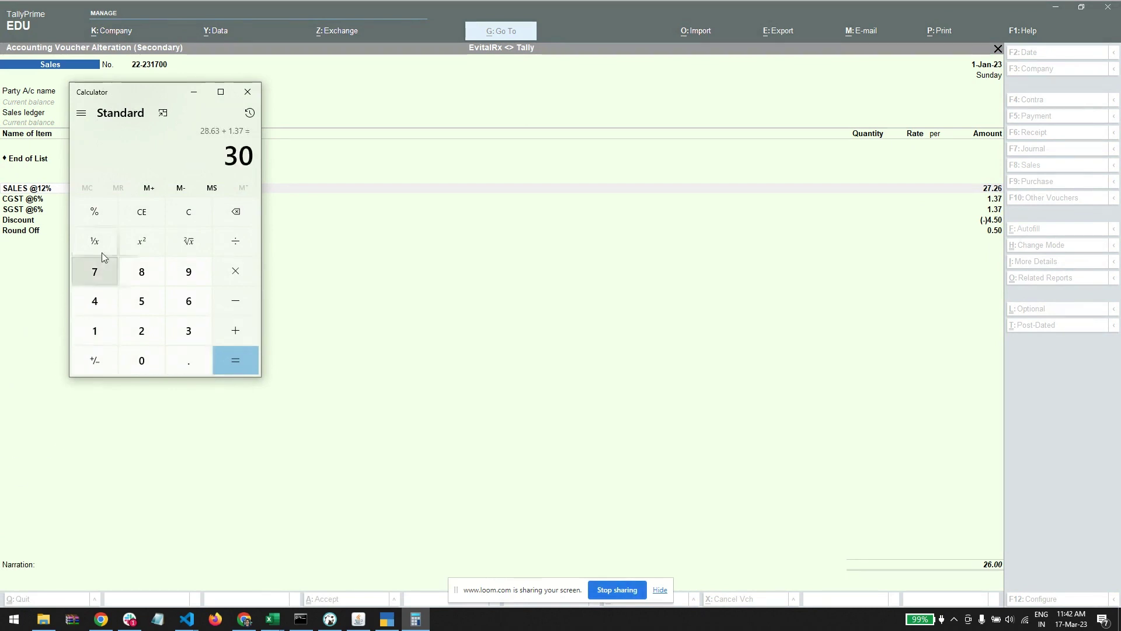
{"action": "key", "text": "ctrl+c"}
Place the Calculator beside the Tally voucher, clear of the party details
{"action": "key", "text": "alt+Tab"}
{"action": "key", "text": "Tab"}
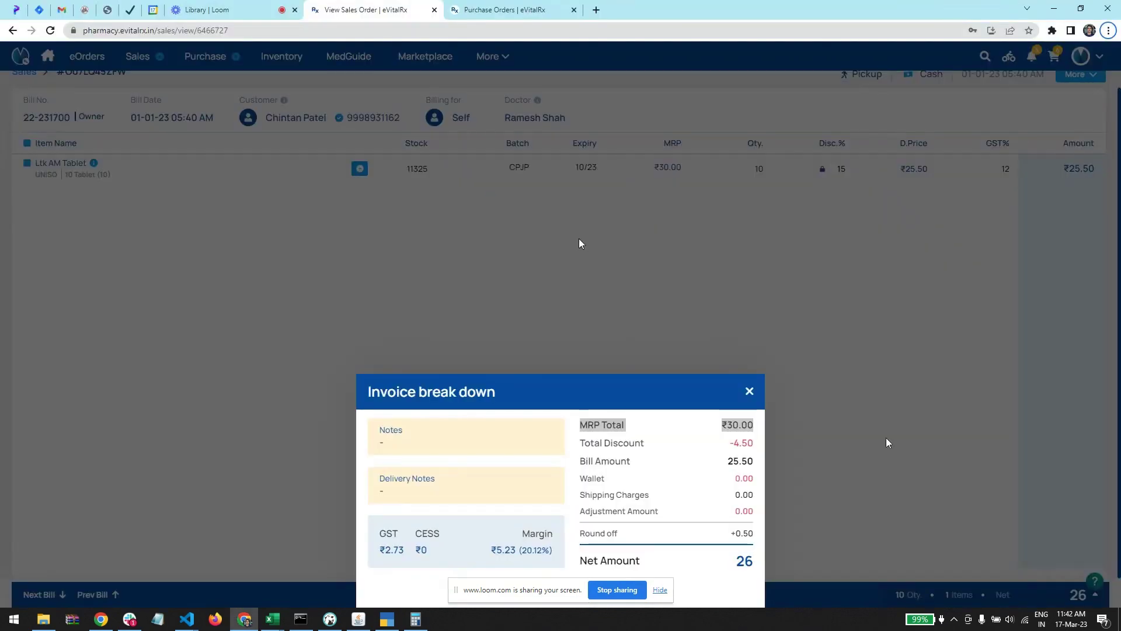
{"action": "key", "text": "alt+Tab"}
{"action": "key", "text": "alt+Tab"}
{"action": "key", "text": "alt+Tab"}
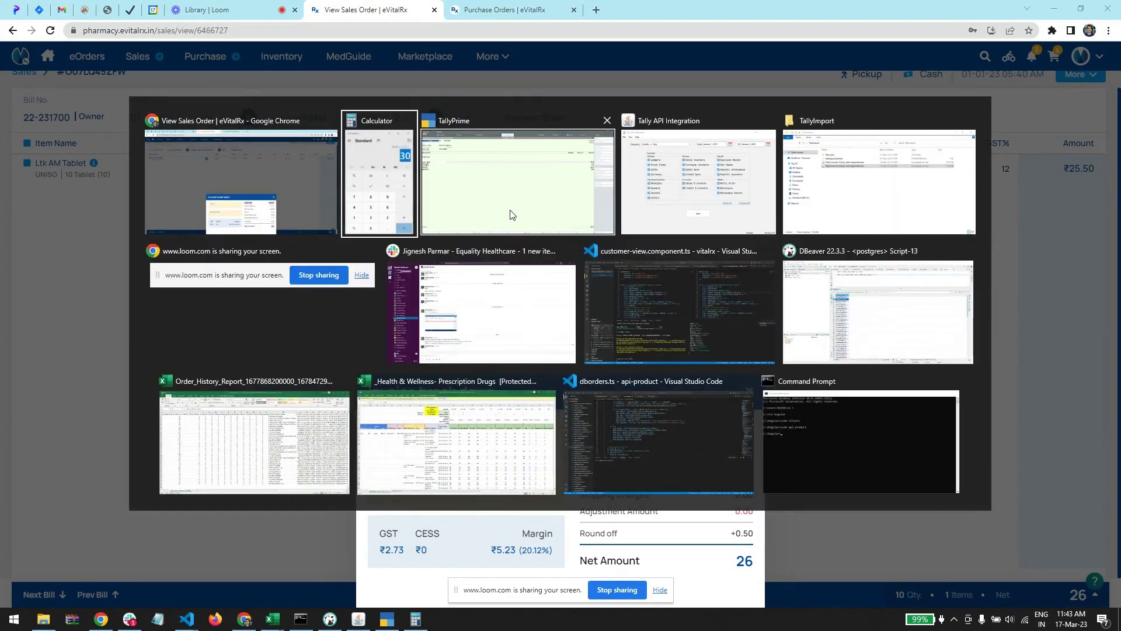
{"action": "left_click", "coordinate": [510, 214]}
{"action": "key", "text": "alt+Tab"}
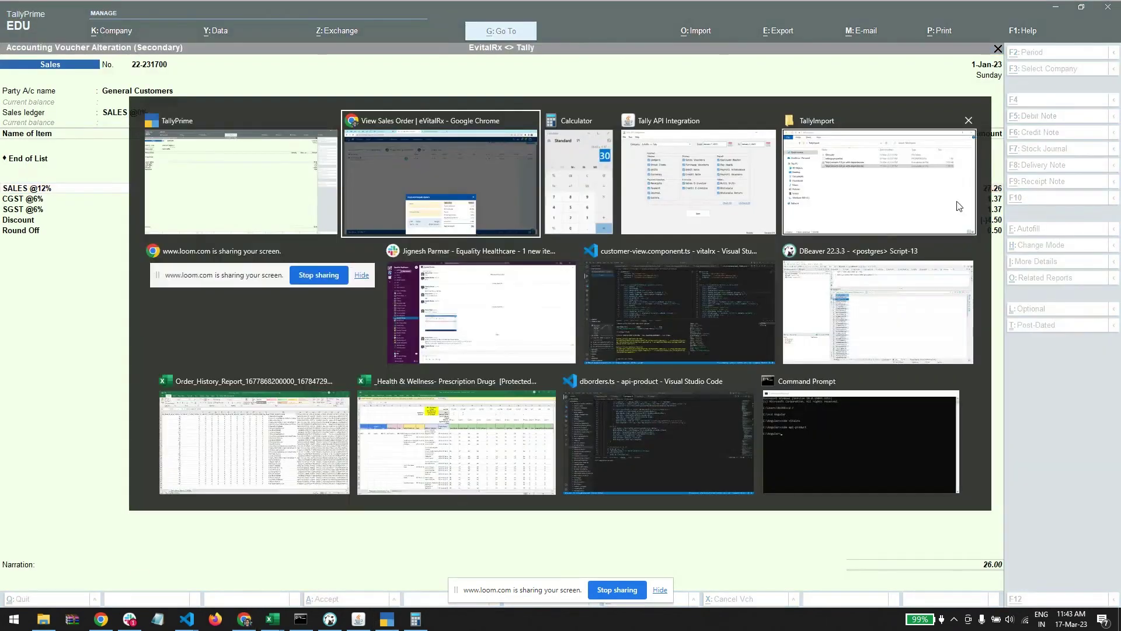
{"action": "key", "text": "alt+Tab"}
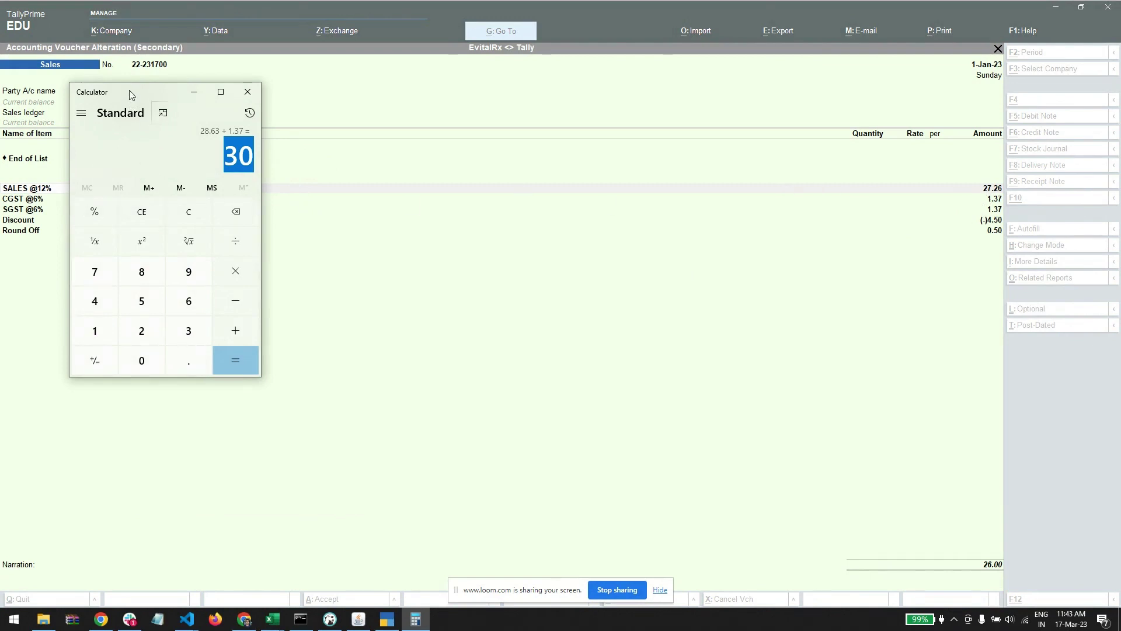
{"action": "left_click_drag", "start_coordinate": [130, 95], "coordinate": [161, 303]}
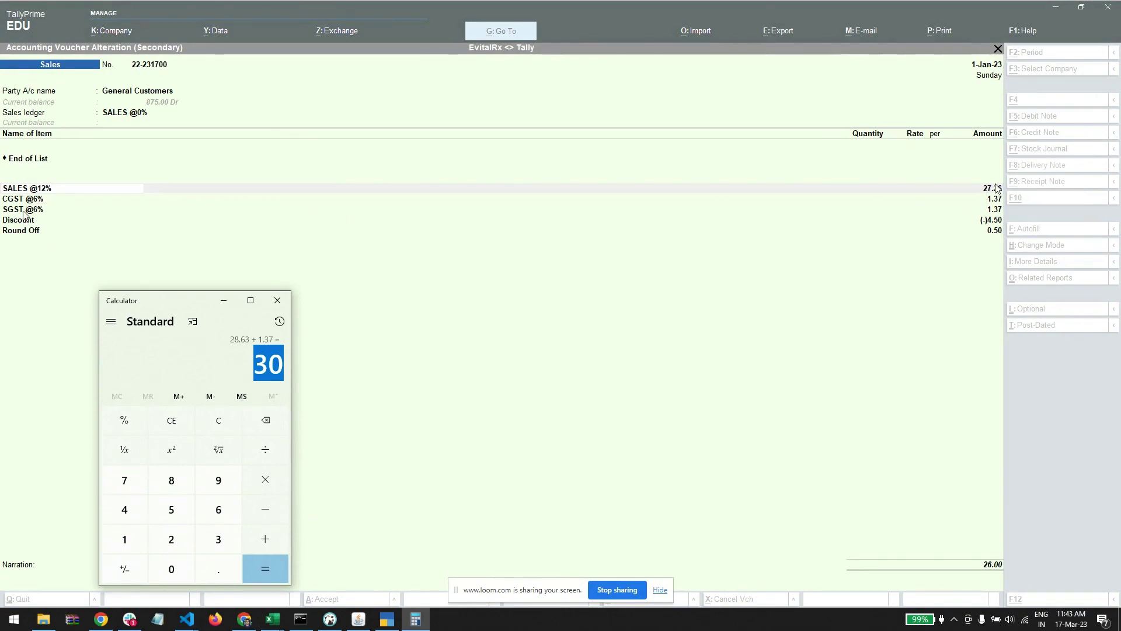
Compare the 30 total with eVitalRx's ₹30.00 MRP total and the Tally voucher
{"action": "key", "text": "alt+Tab"}
{"action": "key", "text": "Tab"}
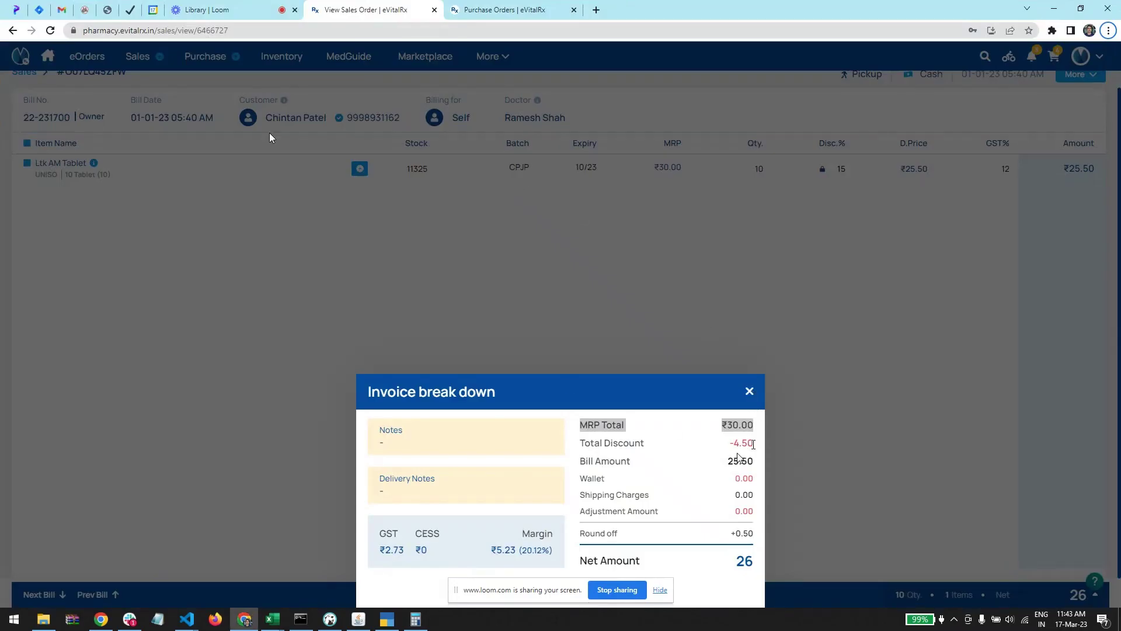
{"action": "key", "text": "alt+Tab"}
{"action": "key", "text": "Tab"}
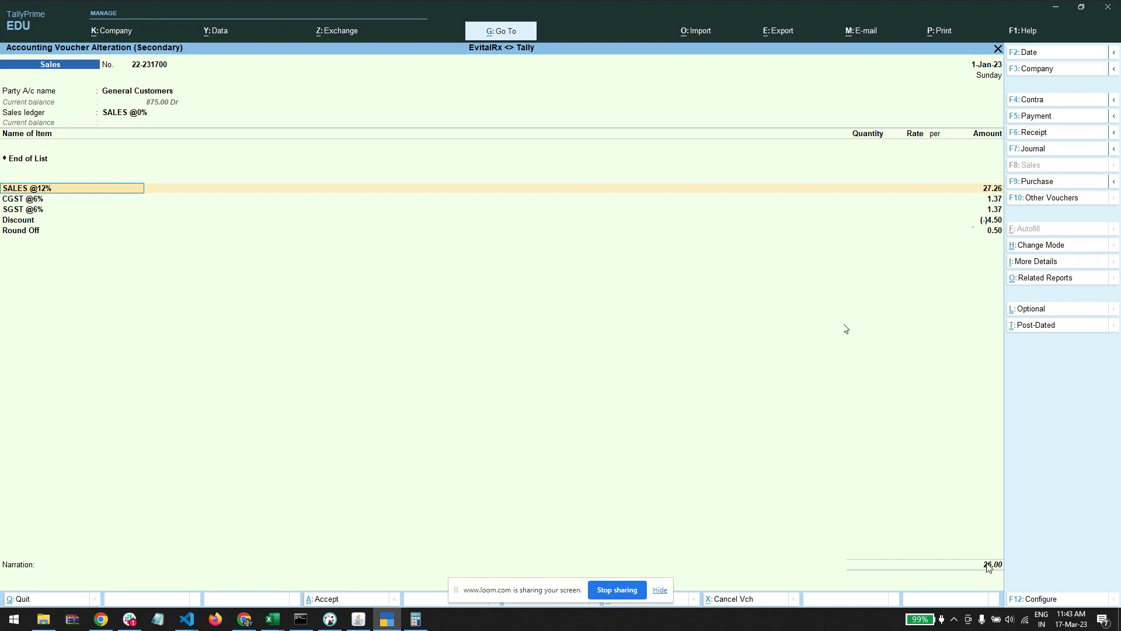
{"action": "key", "text": "alt+Tab"}
{"action": "left_click", "coordinate": [528, 208]}
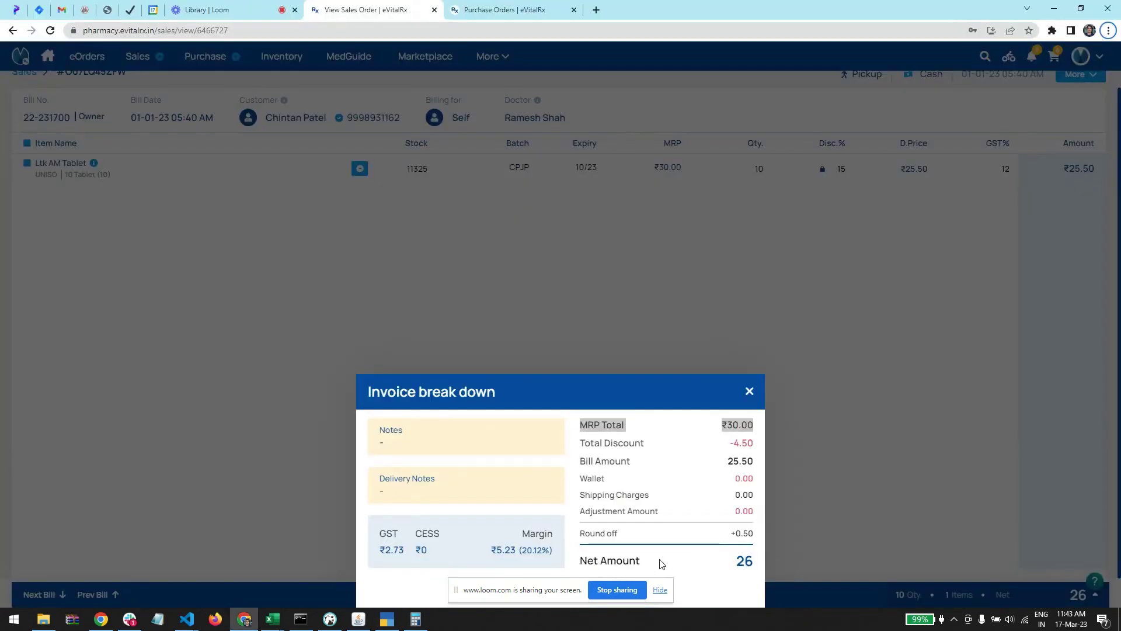
Back out of the sales voucher to Account Books and open the Purchase Register
{"action": "key", "text": "alt+Tab"}
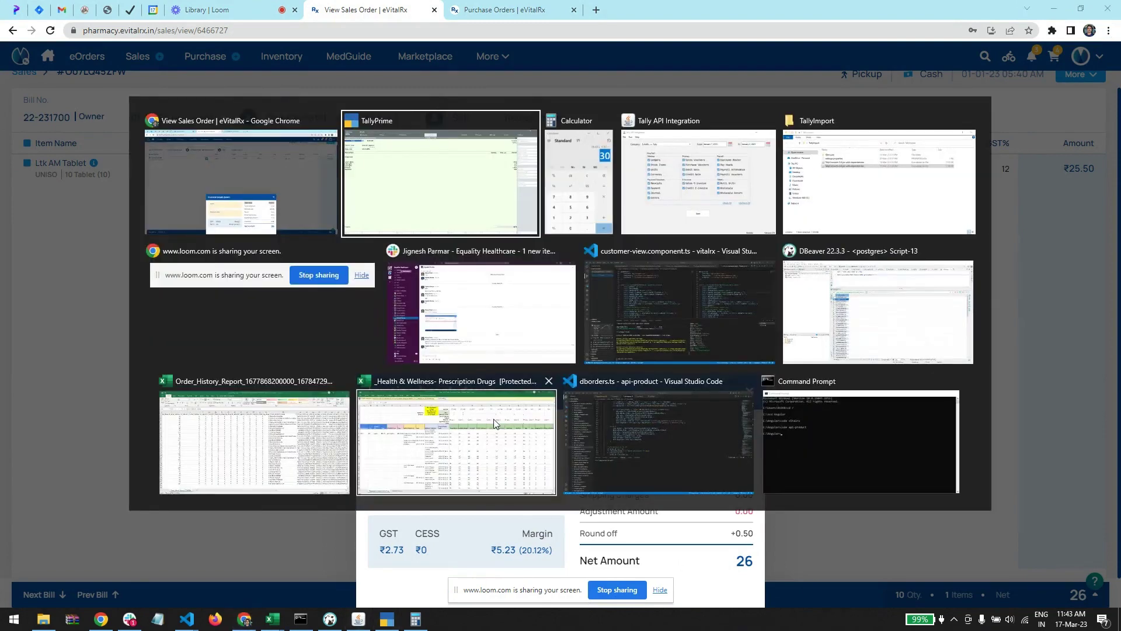
{"action": "key", "text": "Escape"}
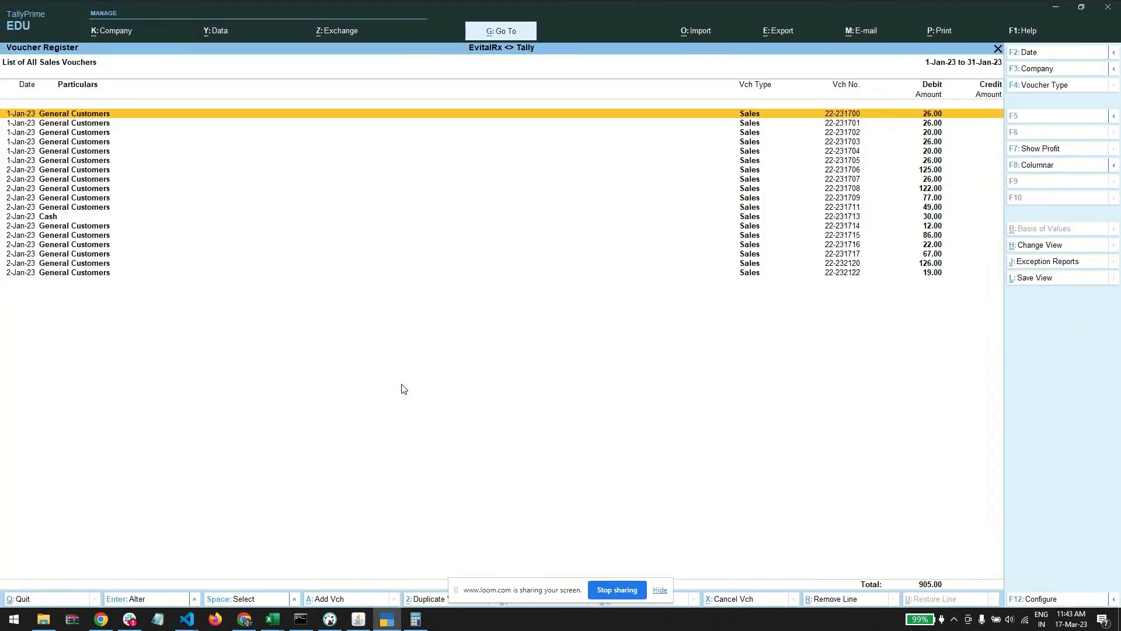
{"action": "key", "text": "Escape"}
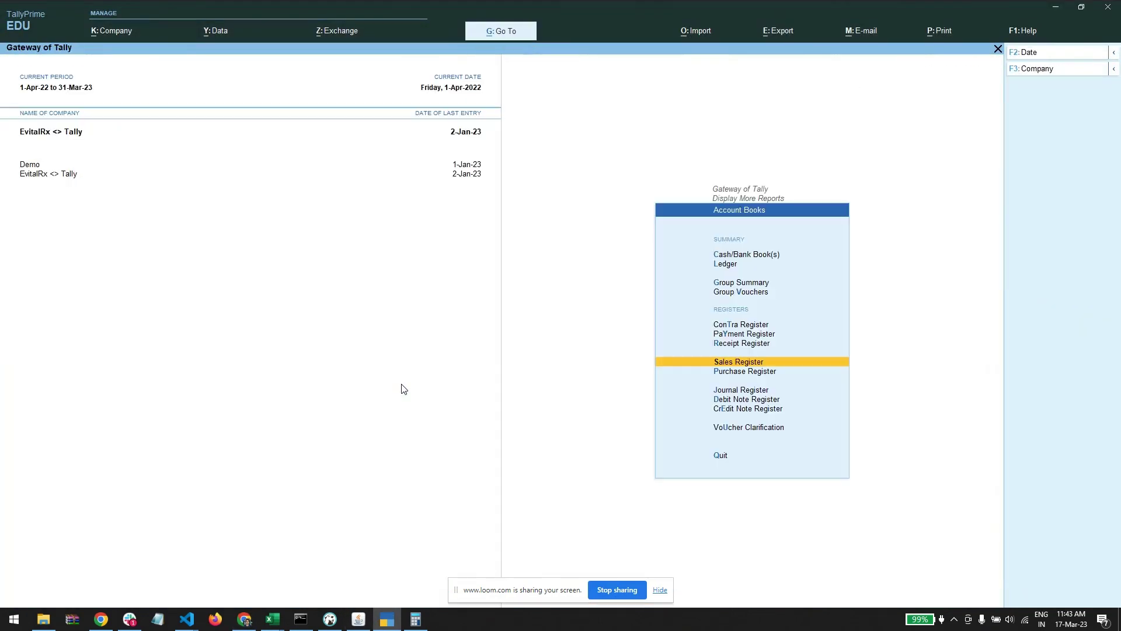
{"action": "key", "text": "Down"}
{"action": "key", "text": "Return"}
Open Maahi Healthcare's January purchase voucher 1062 and view bill 1062 in eVitalRx Purchase Orders
{"action": "key", "text": "Return"}
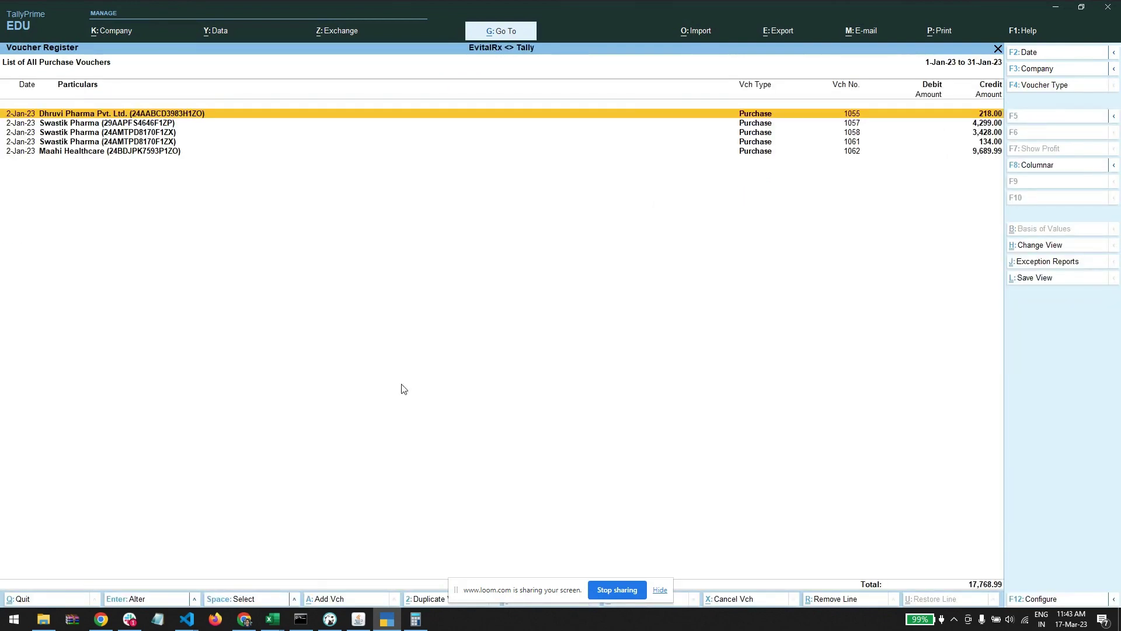
{"action": "key", "text": "Down"}
{"action": "key", "text": "Down"}
{"action": "key", "text": "Down"}
{"action": "key", "text": "Down"}
{"action": "key", "text": "Return"}
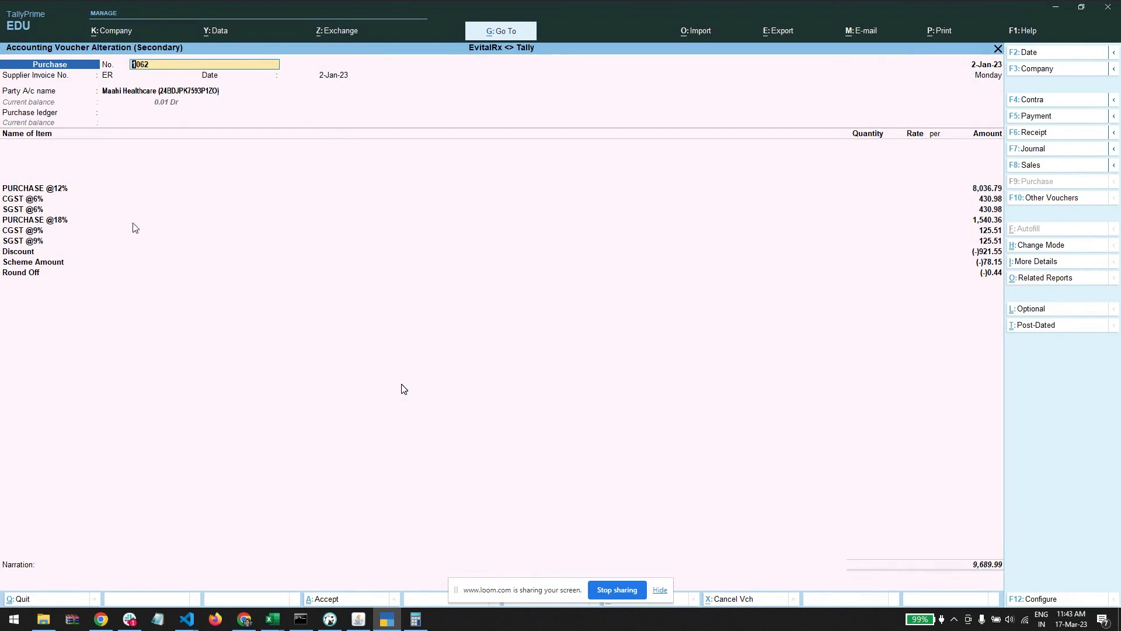
{"action": "key", "text": "alt+Tab"}
{"action": "key", "text": "ctrl+Tab"}
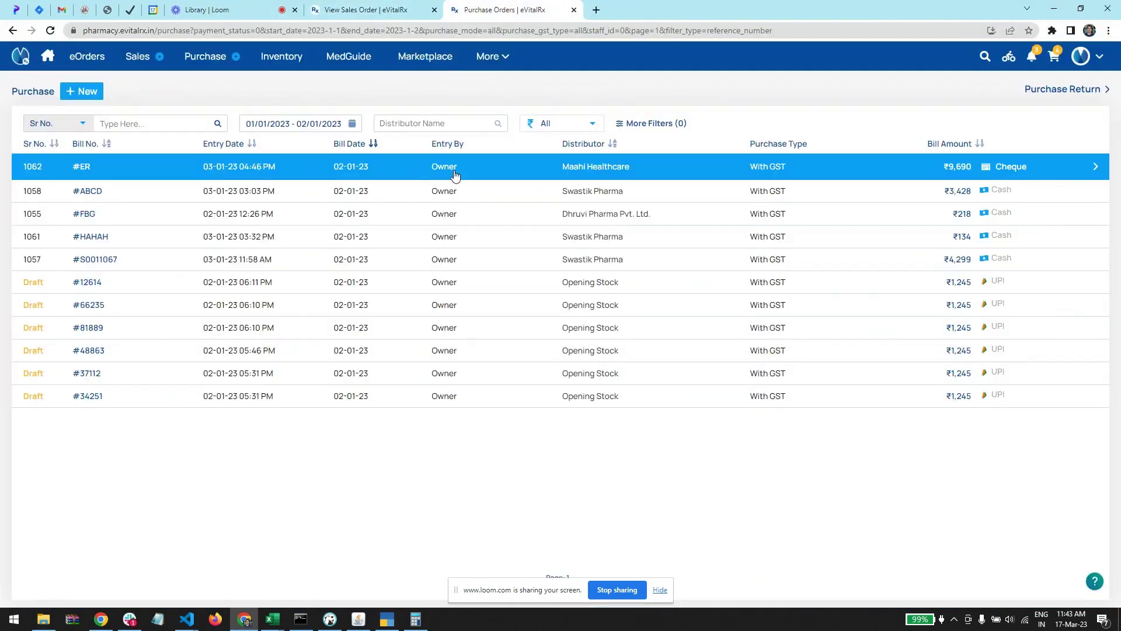
{"action": "left_click", "coordinate": [262, 168]}
{"action": "scroll", "coordinate": [456, 339], "scroll_direction": "down", "scroll_amount": 2}
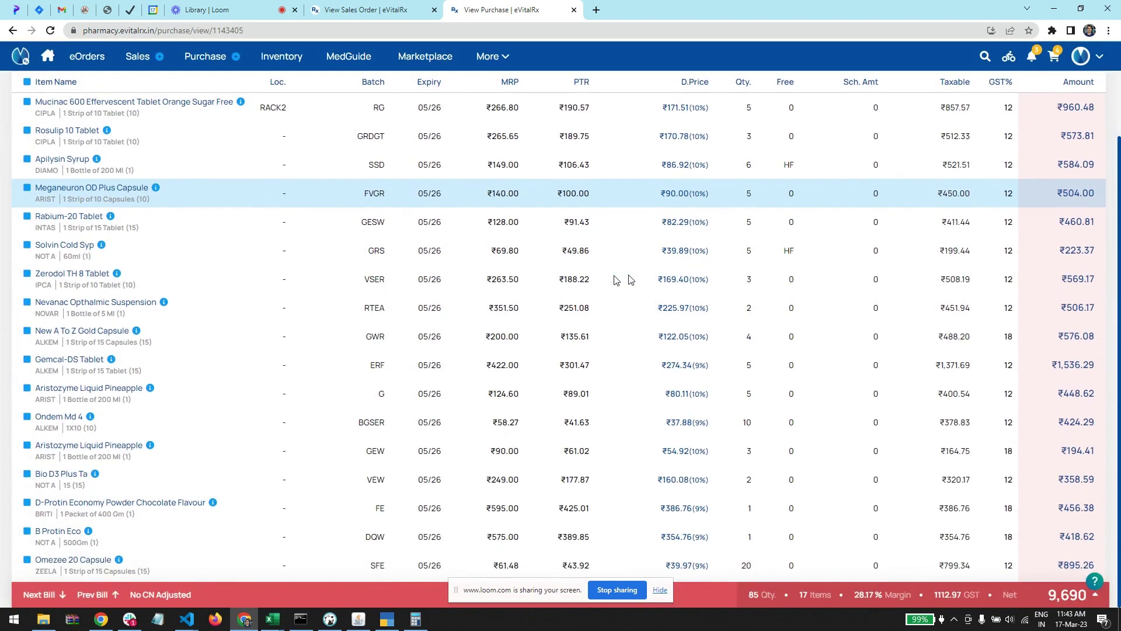
{"action": "left_click", "coordinate": [951, 596]}
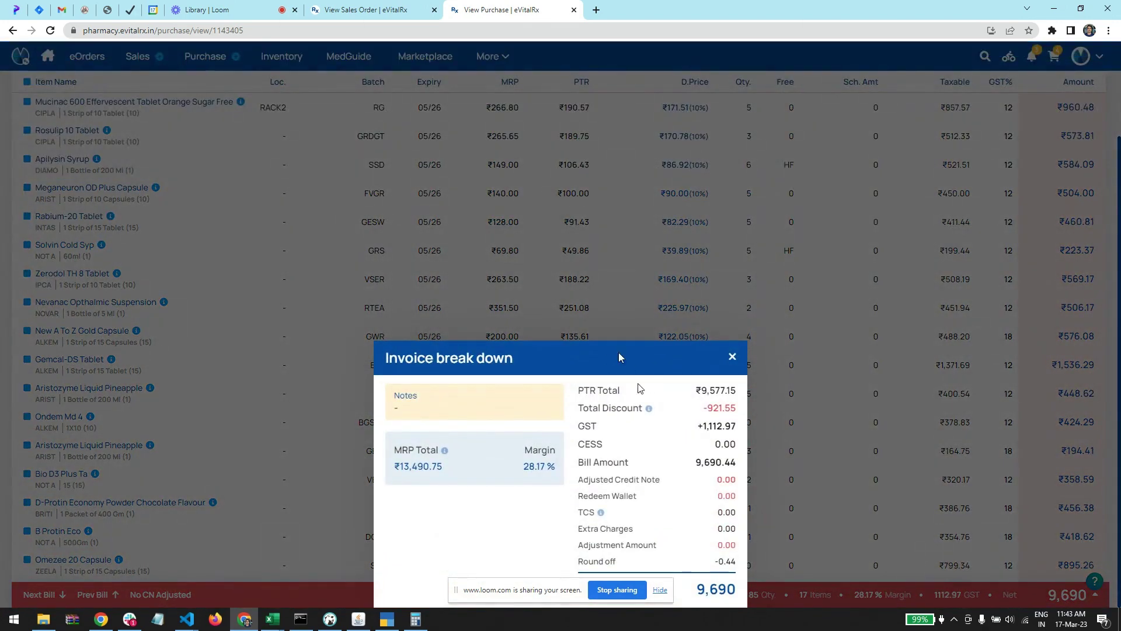
{"action": "mouse_move", "coordinate": [598, 410]}
{"action": "left_click_drag", "start_coordinate": [699, 390], "coordinate": [741, 392]}
{"action": "key", "text": "alt+Tab"}
{"action": "left_click", "coordinate": [459, 211]}
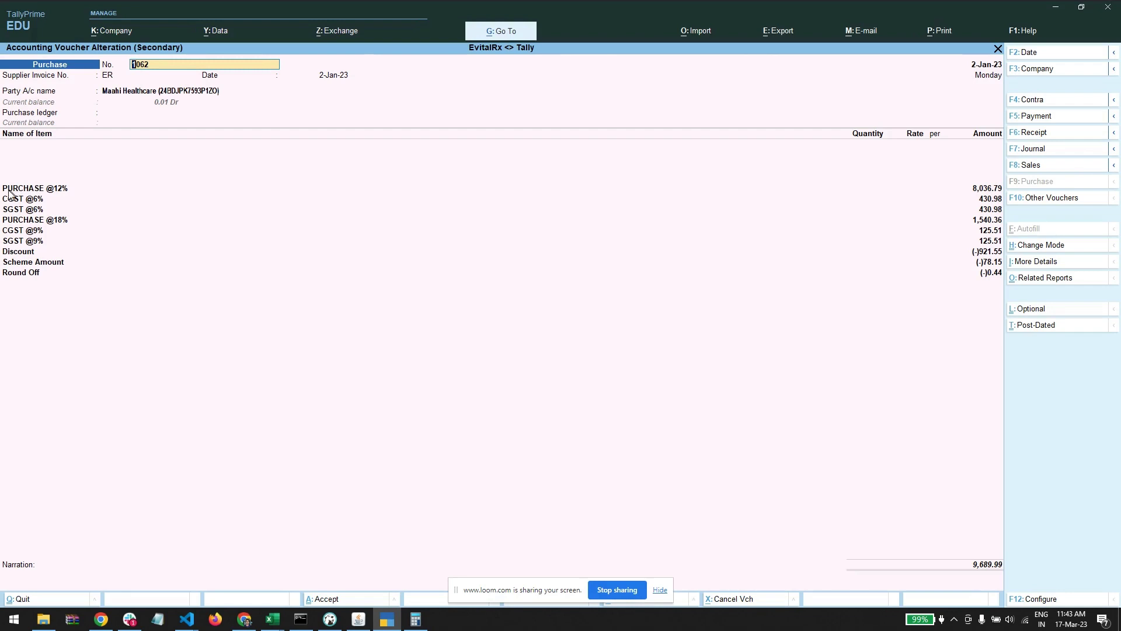
{"action": "left_click", "coordinate": [127, 191]}
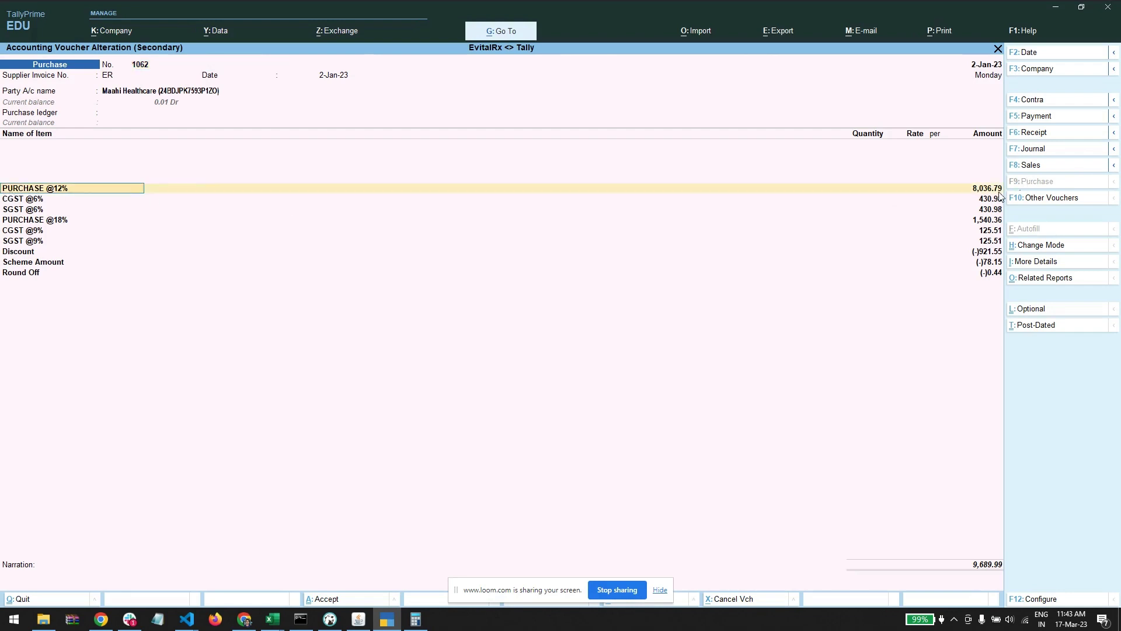
{"action": "key", "text": "alt+Tab"}
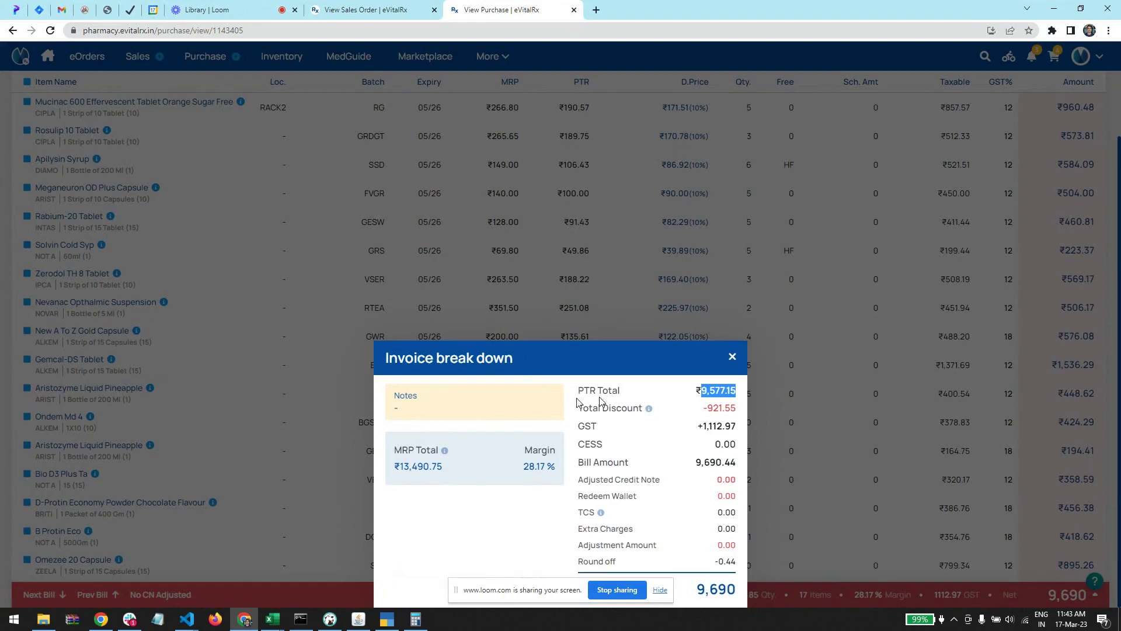
{"action": "left_click_drag", "start_coordinate": [572, 390], "coordinate": [633, 390]}
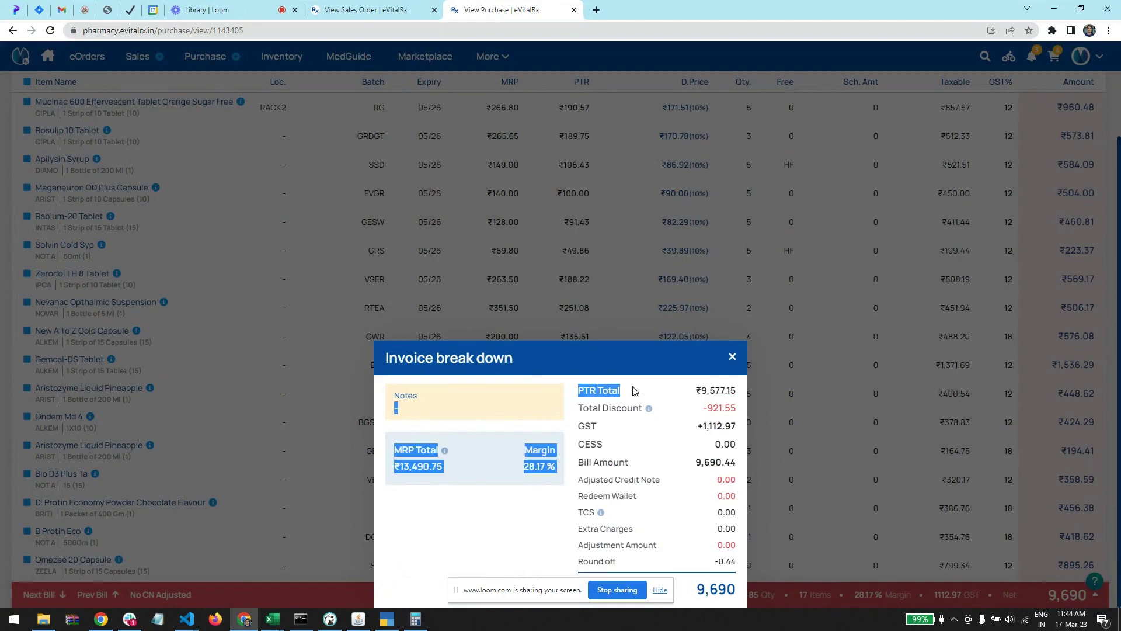
{"action": "left_click", "coordinate": [642, 390]}
{"action": "key", "text": "alt+Tab"}
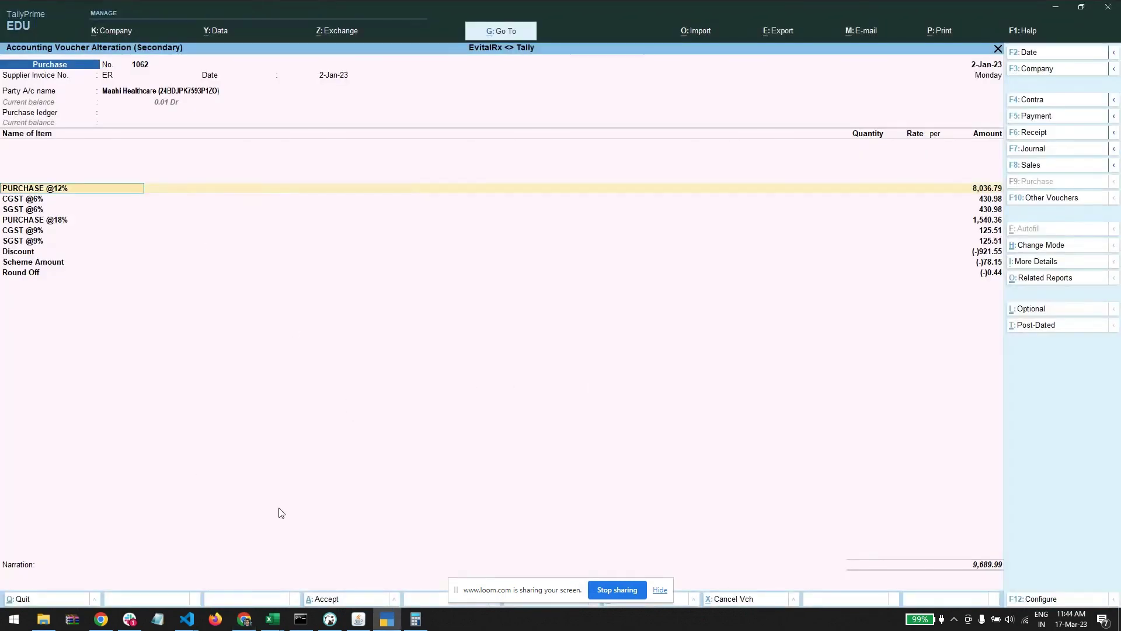
Add 8036.79 + 1540.36 in Calculator to total the 12% and 18% purchase amounts
{"action": "left_click", "coordinate": [409, 624]}
{"action": "left_click", "coordinate": [218, 421]}
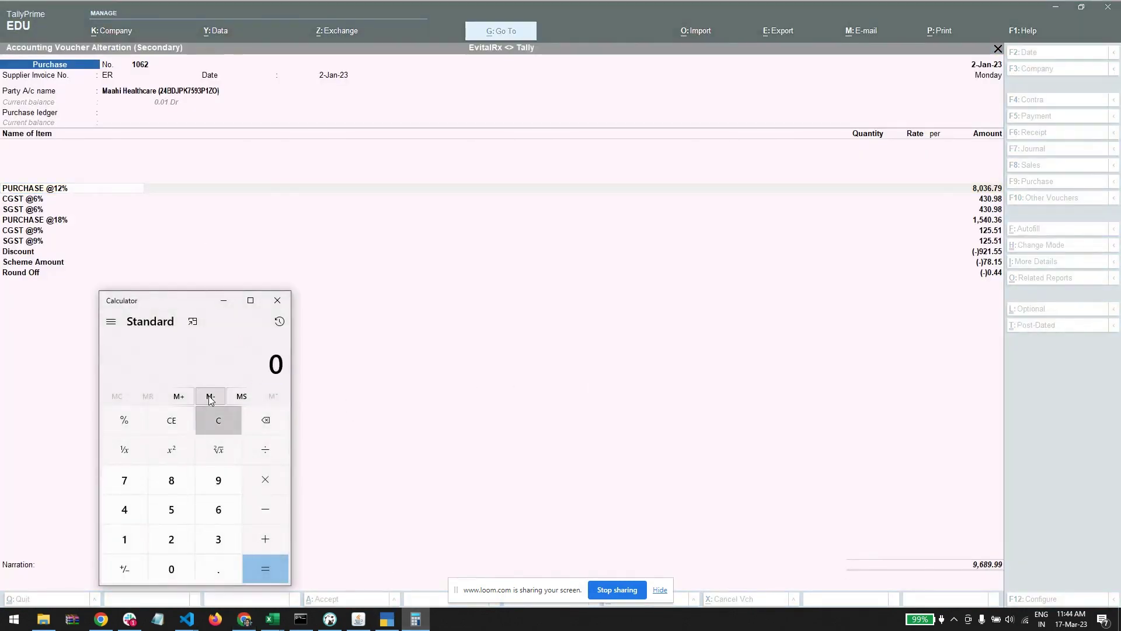
{"action": "left_click_drag", "start_coordinate": [151, 303], "coordinate": [290, 262]}
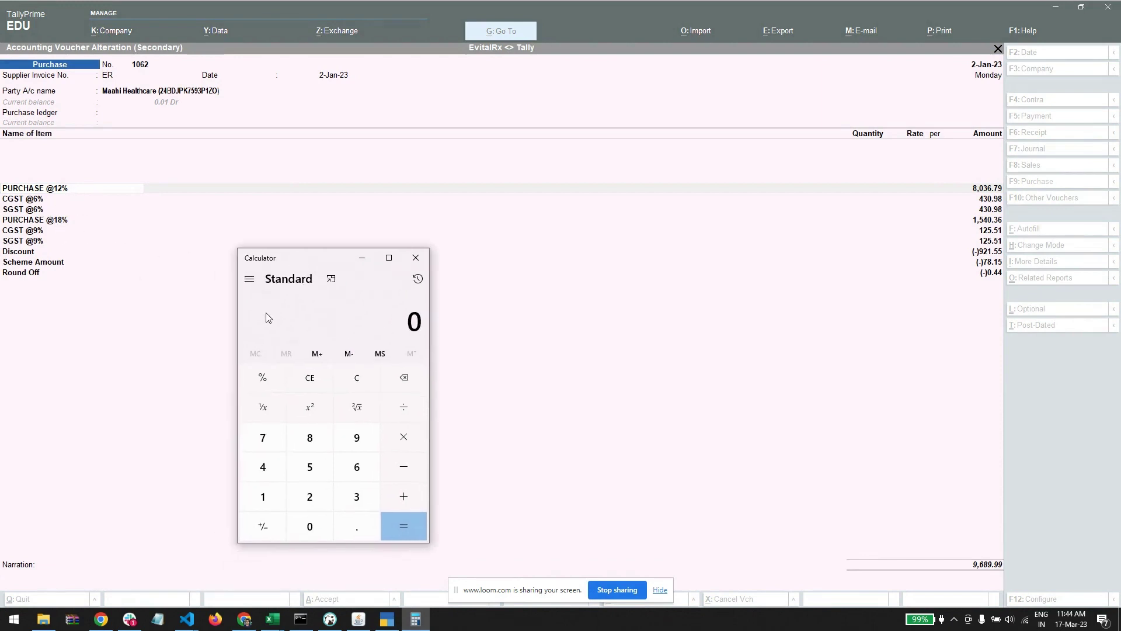
{"action": "type", "text": "8036.7"}
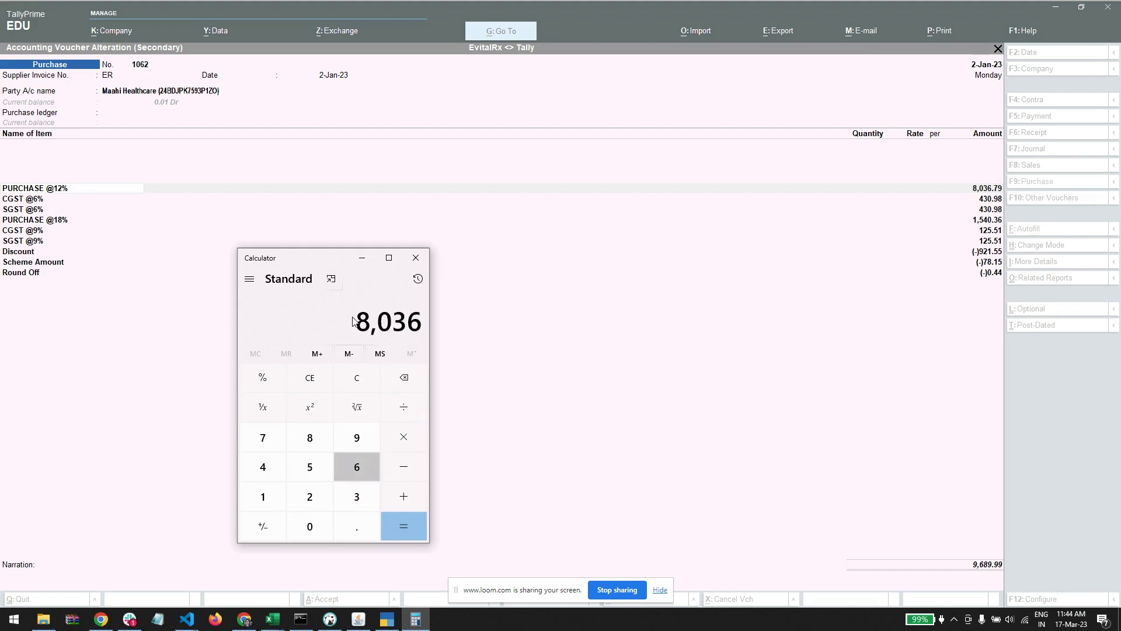
{"action": "type", "text": "9 + "}
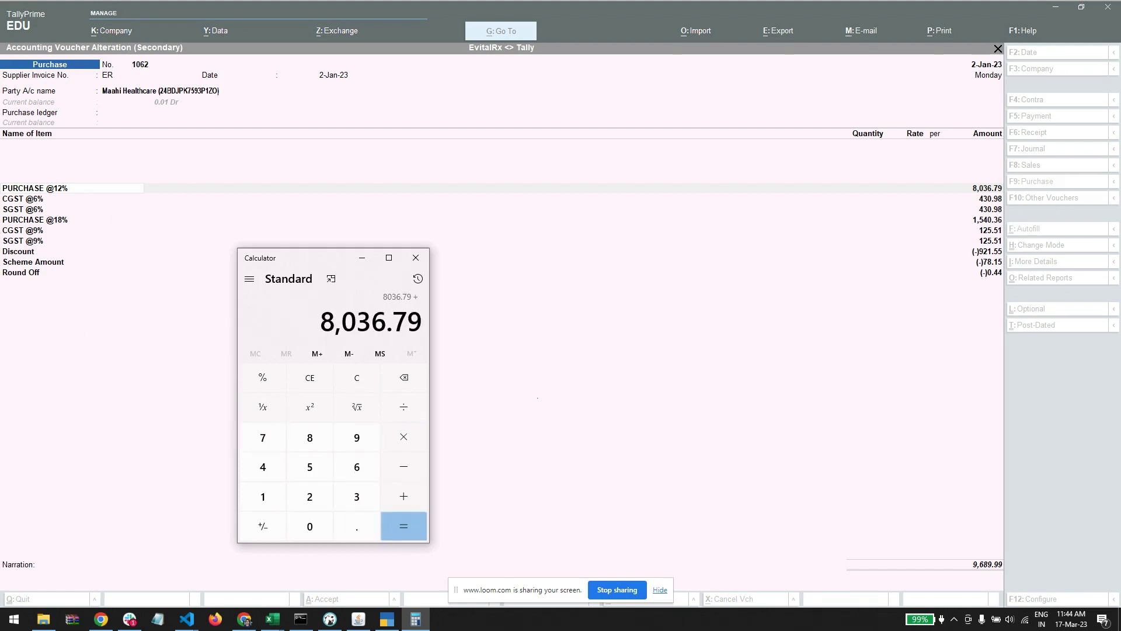
{"action": "type", "text": "1540.3"}
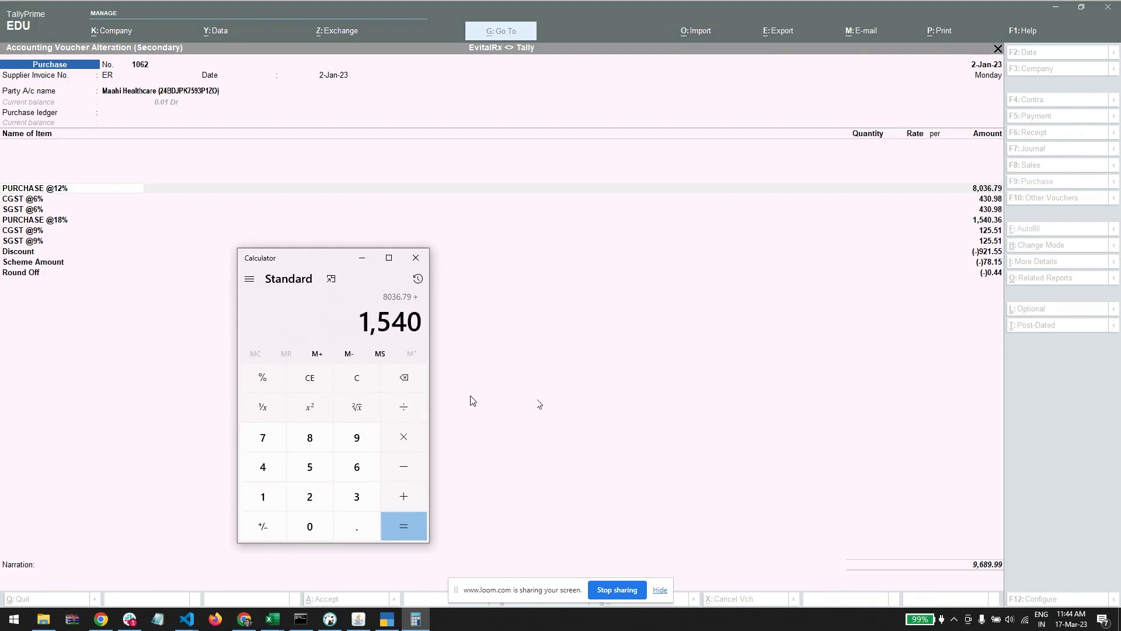
{"action": "type", "text": "6"}
{"action": "key", "text": "Return"}
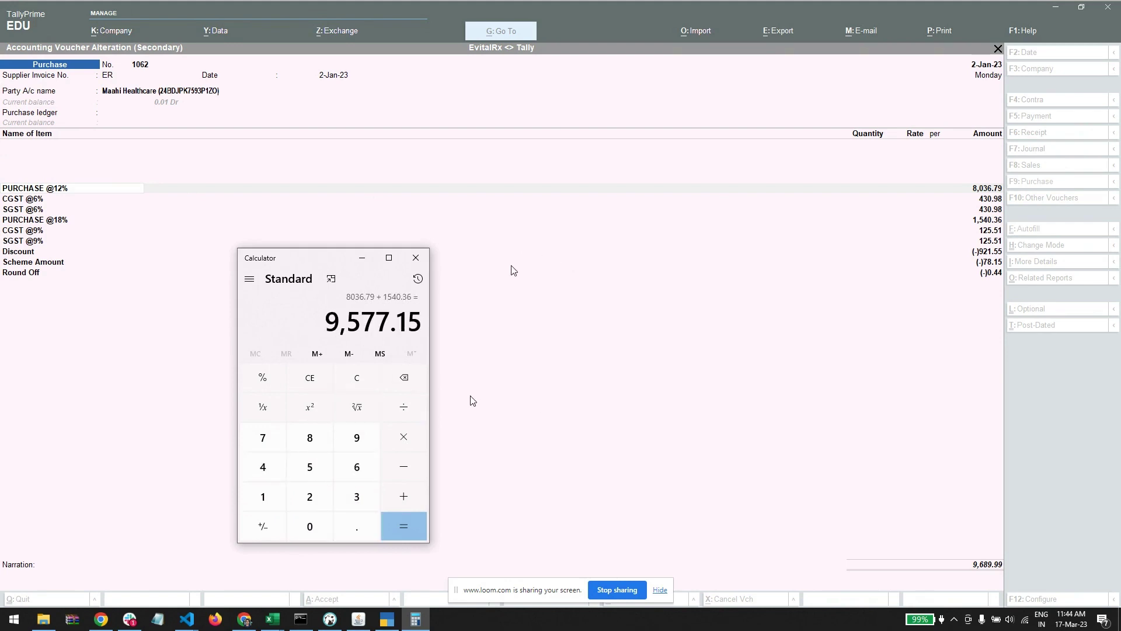
Confirm the 9,577.15 result matches eVitalRx's PTR Total
{"action": "key", "text": "alt+Tab"}
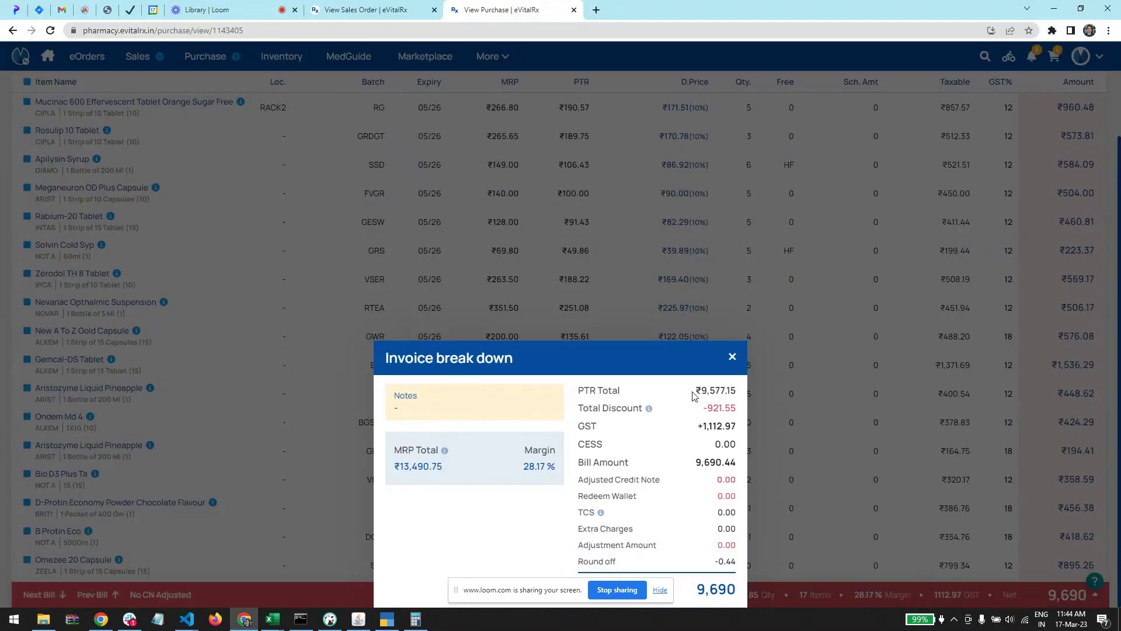
{"action": "left_click_drag", "start_coordinate": [702, 390], "coordinate": [737, 391]}
{"action": "key", "text": "alt+Tab"}
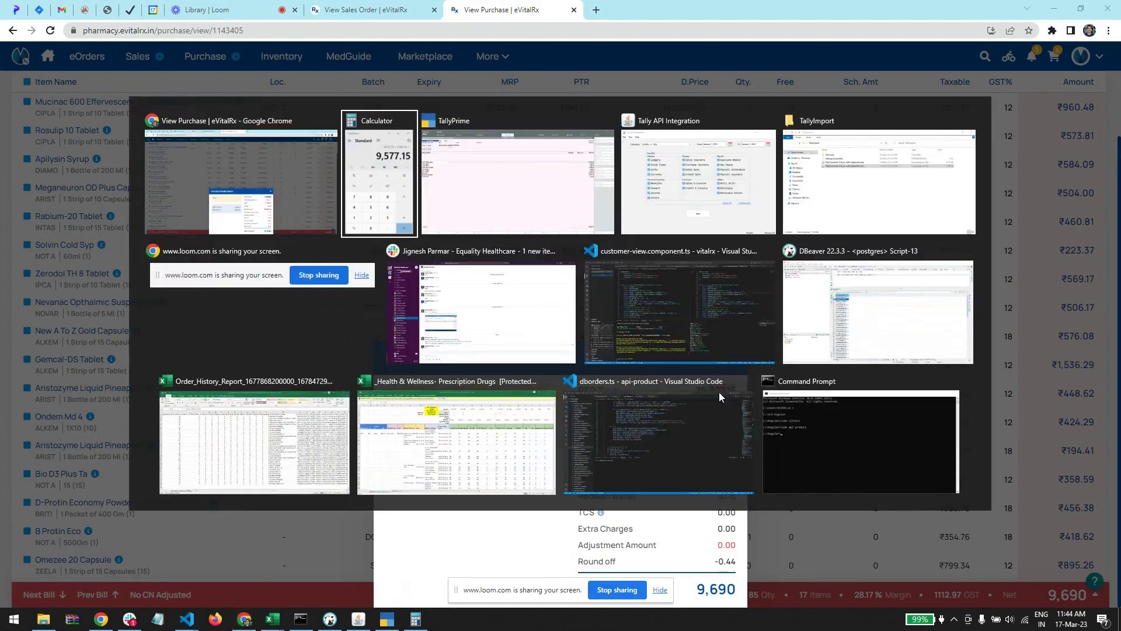
{"action": "left_click", "coordinate": [473, 210]}
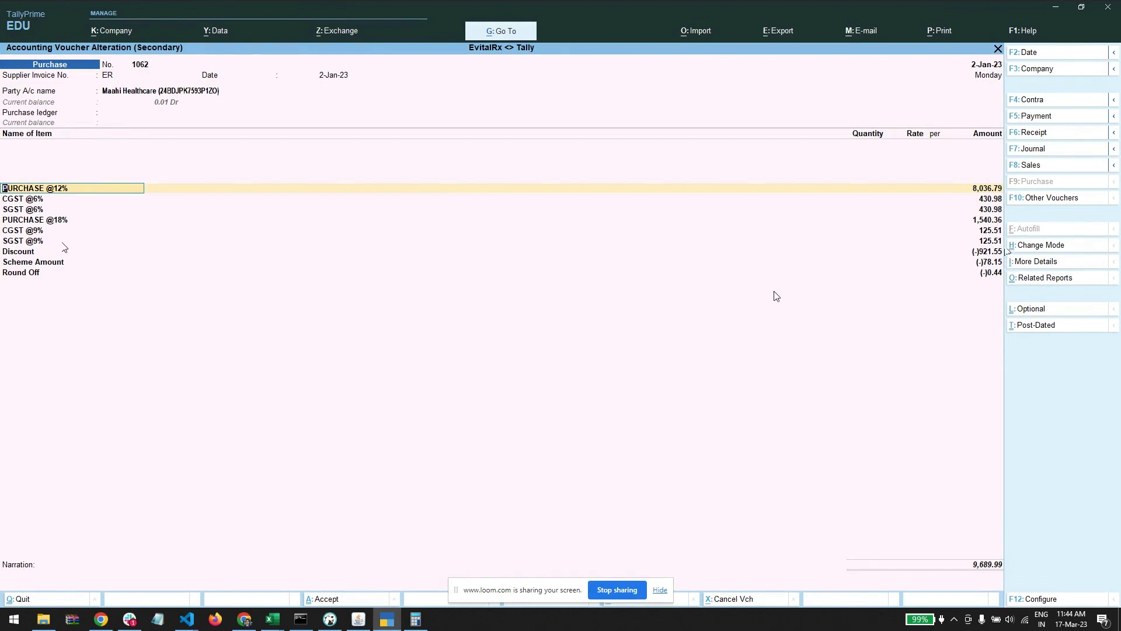
Close the eVitalRx invoice breakdown and check the Tally voucher's 9,689.99 total
{"action": "key", "text": "alt+Tab"}
{"action": "left_click", "coordinate": [673, 237]}
{"action": "scroll", "coordinate": [673, 237], "scroll_direction": "up", "scroll_amount": 2}
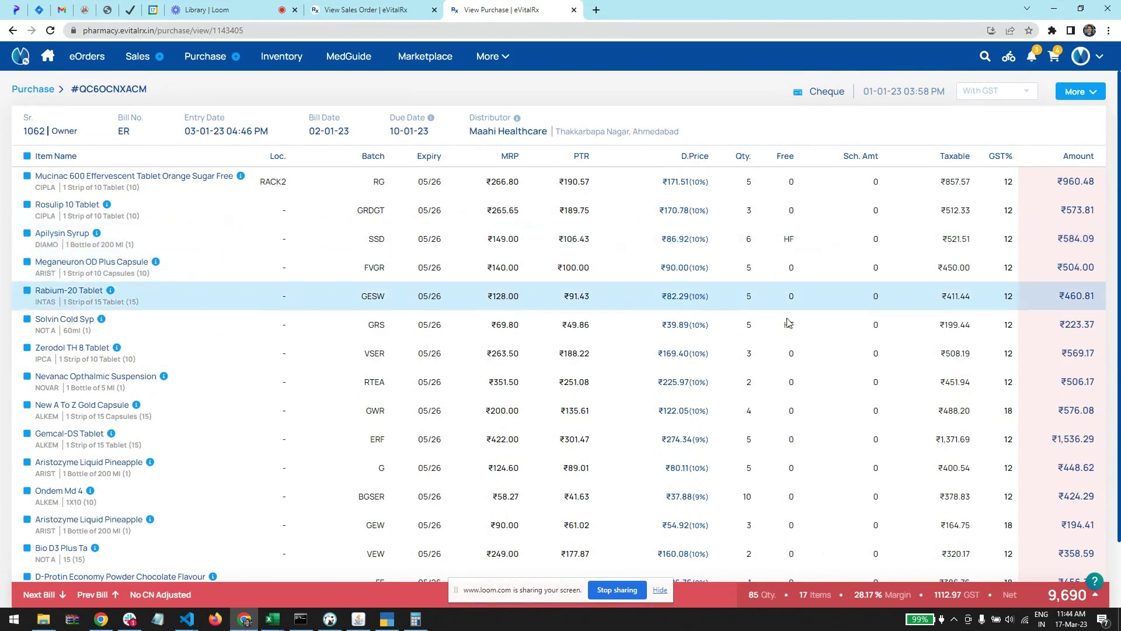
{"action": "scroll", "coordinate": [785, 319], "scroll_direction": "down", "scroll_amount": 2}
{"action": "key", "text": "alt+Tab"}
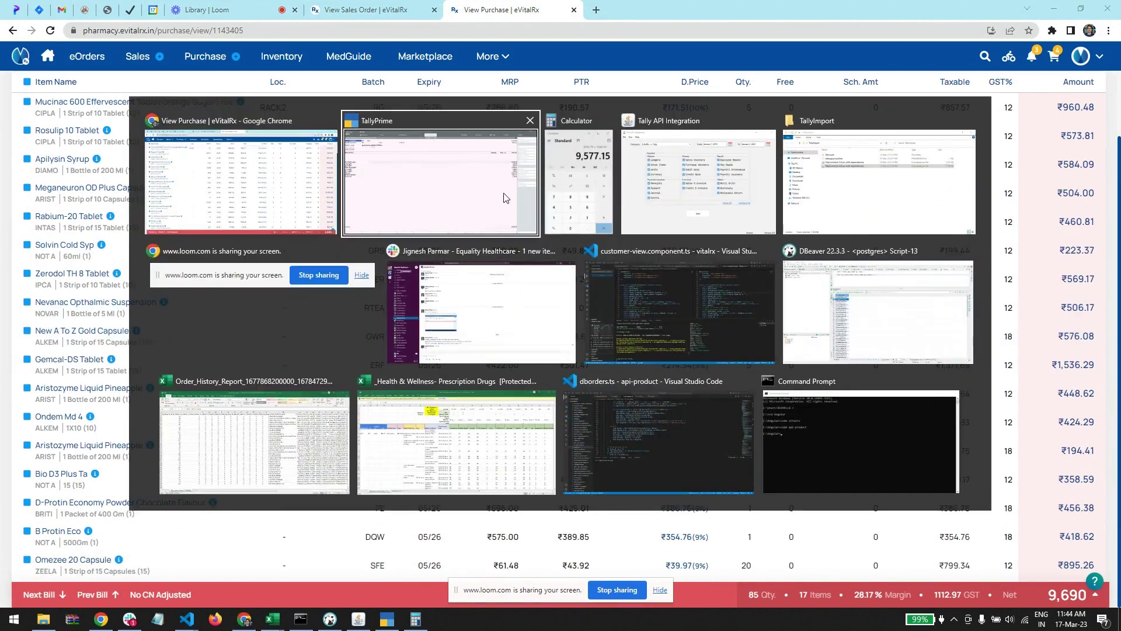
{"action": "left_click", "coordinate": [433, 221]}
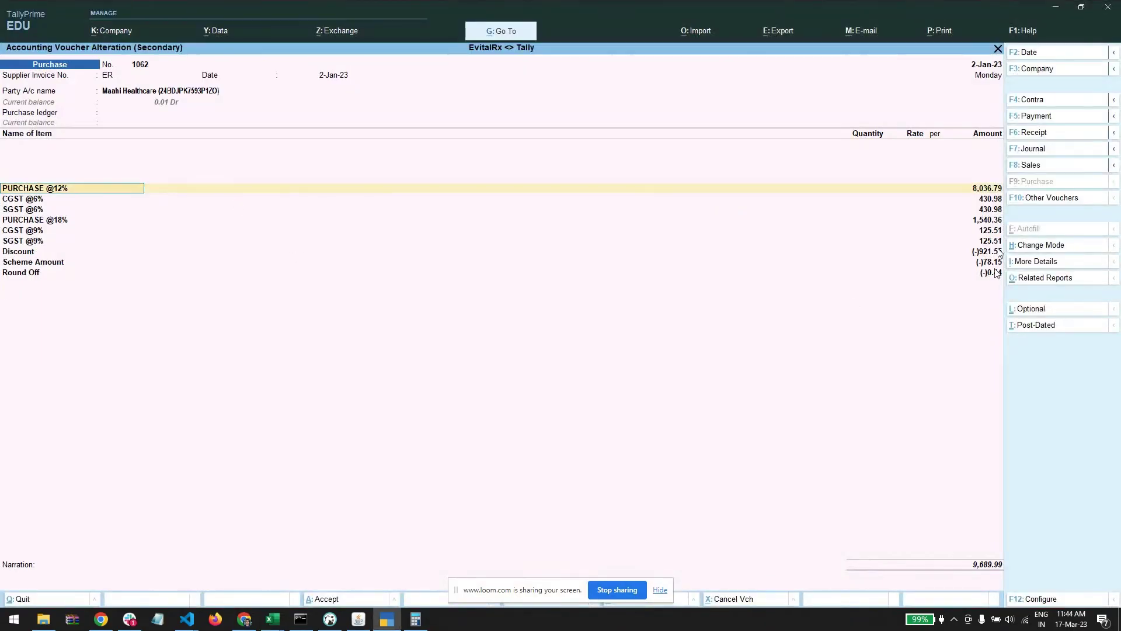
{"action": "left_click", "coordinate": [989, 564]}
{"action": "key", "text": "Up"}
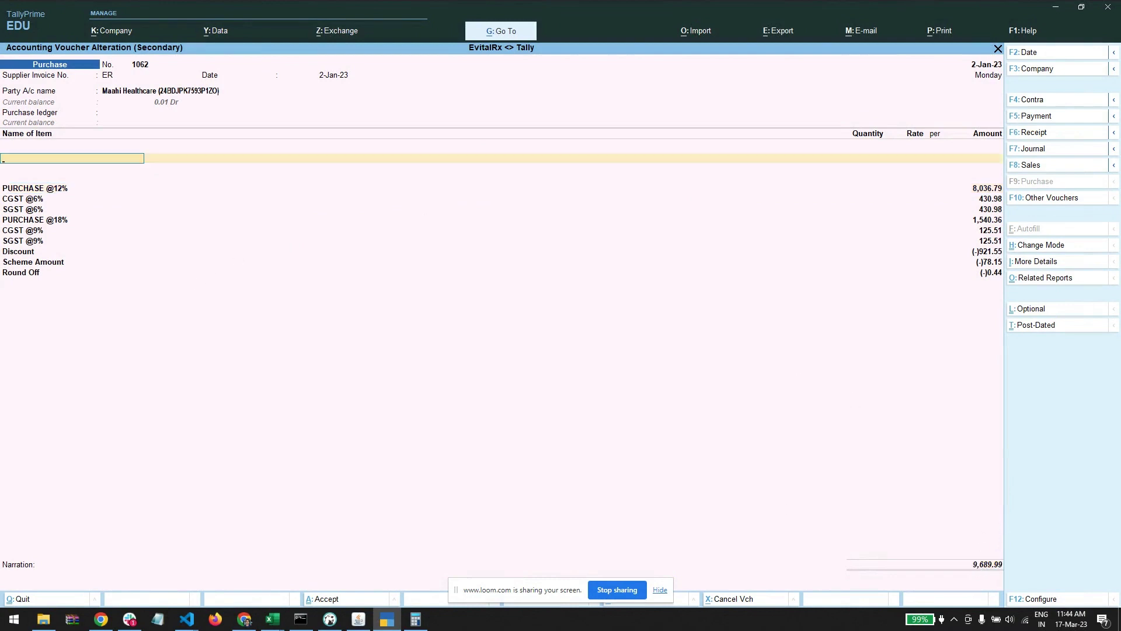
Close voucher 1062, briefly view purchase voucher 1055 (218.00), then leave the register
{"action": "key", "text": "Escape"}
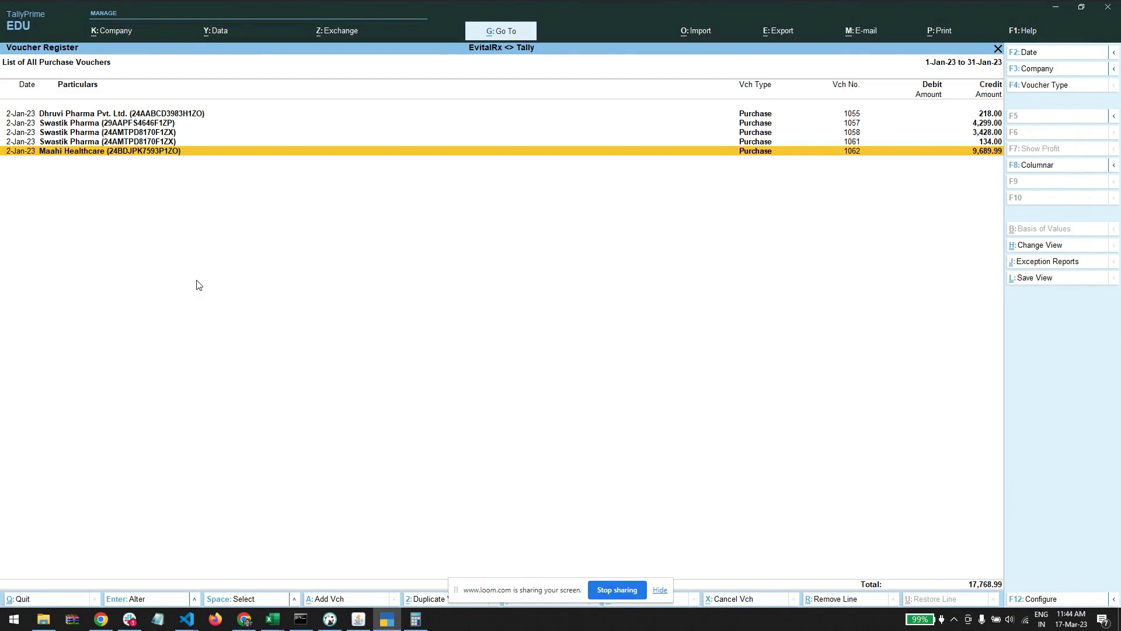
{"action": "key", "text": "Up"}
{"action": "key", "text": "Up"}
{"action": "key", "text": "Up"}
{"action": "key", "text": "Up"}
{"action": "key", "text": "Return"}
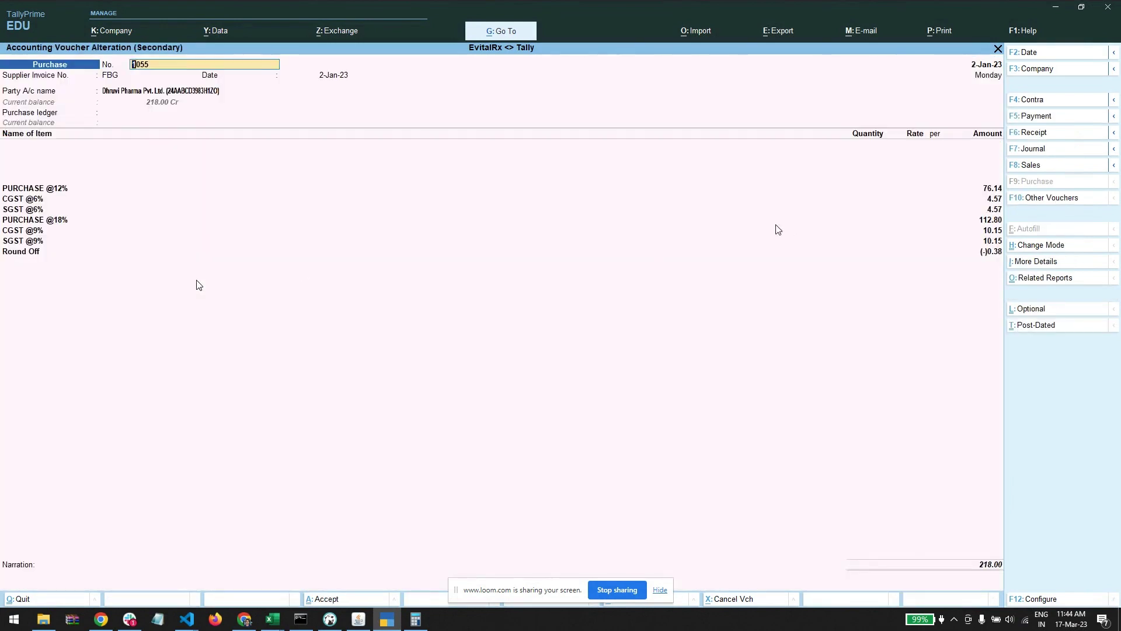
{"action": "key", "text": "Escape"}
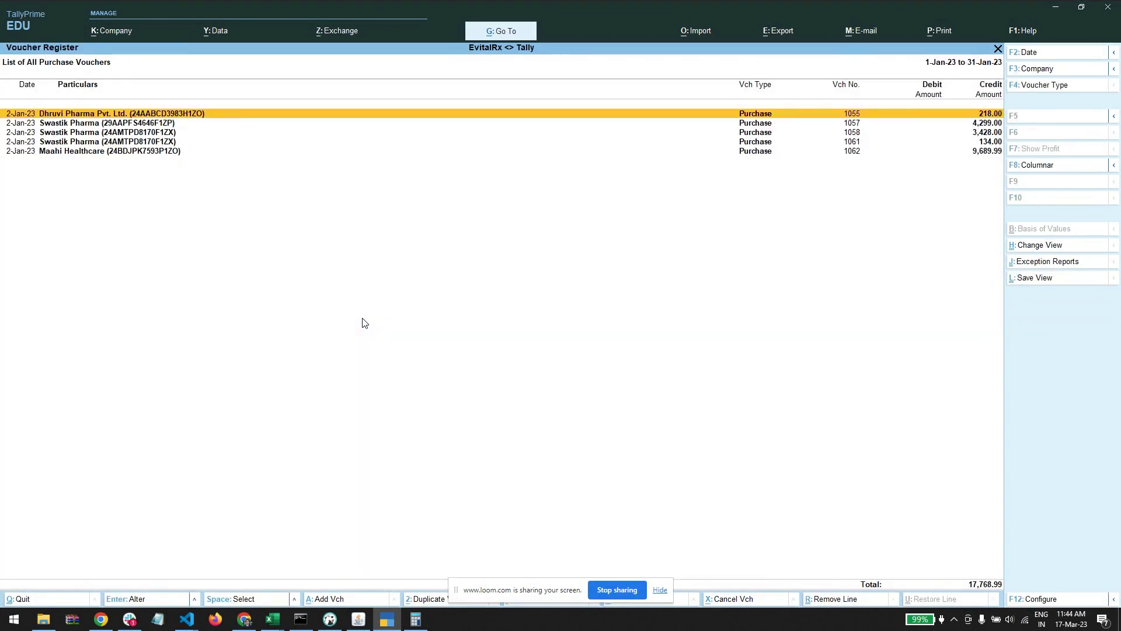
{"action": "key", "text": "Escape"}
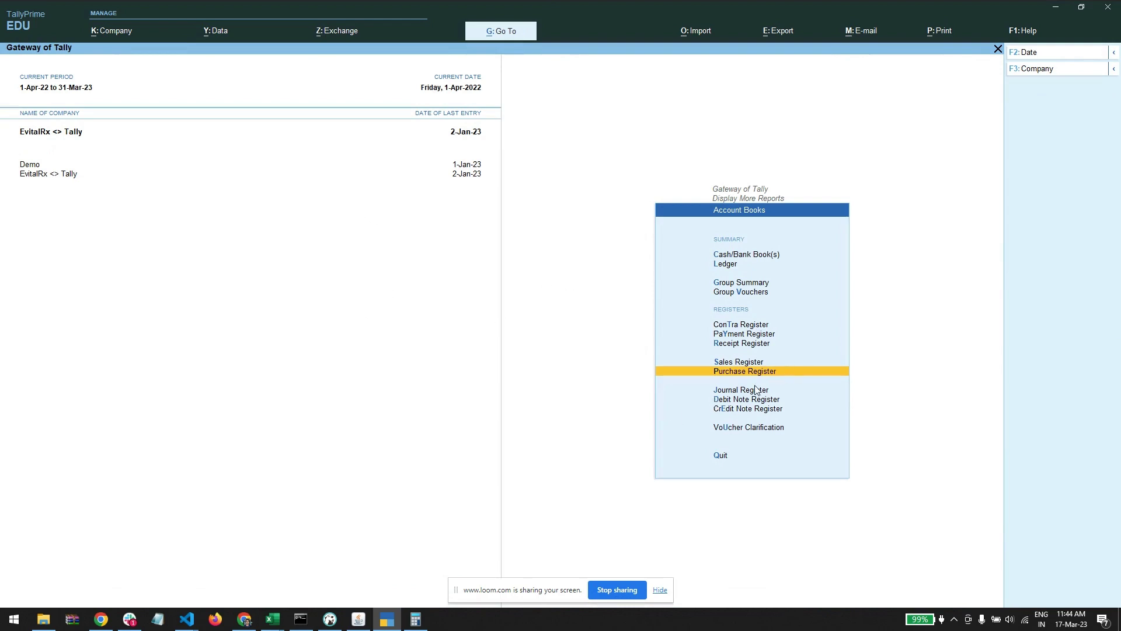
{"action": "key", "text": "Down"}
{"action": "key", "text": "Down"}
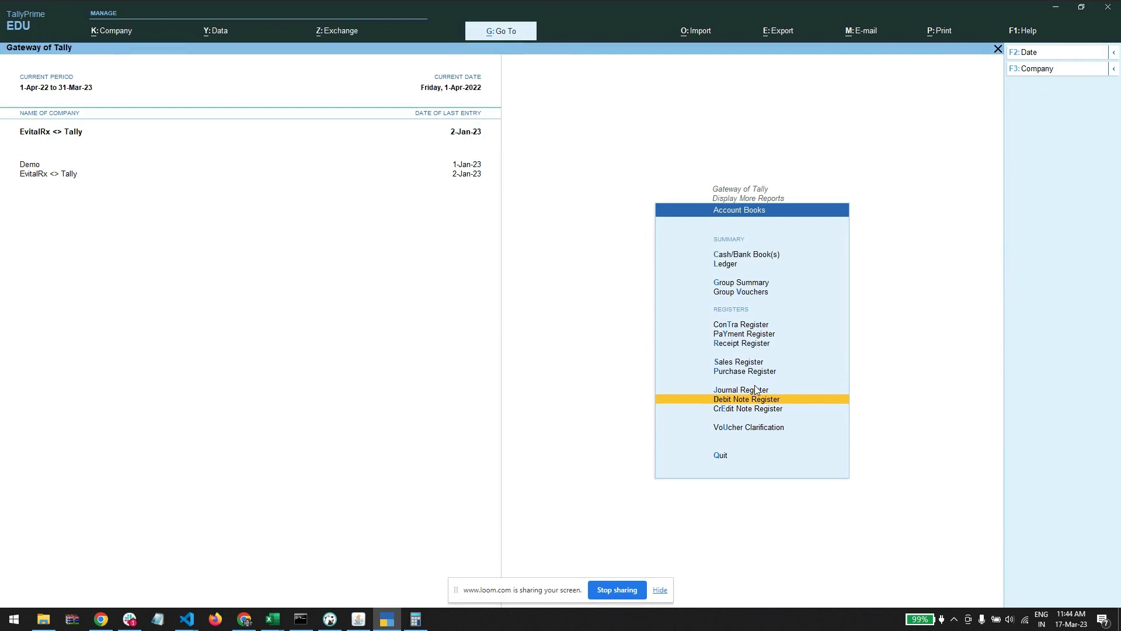
{"action": "key", "text": "Return"}
{"action": "key", "text": "Return"}
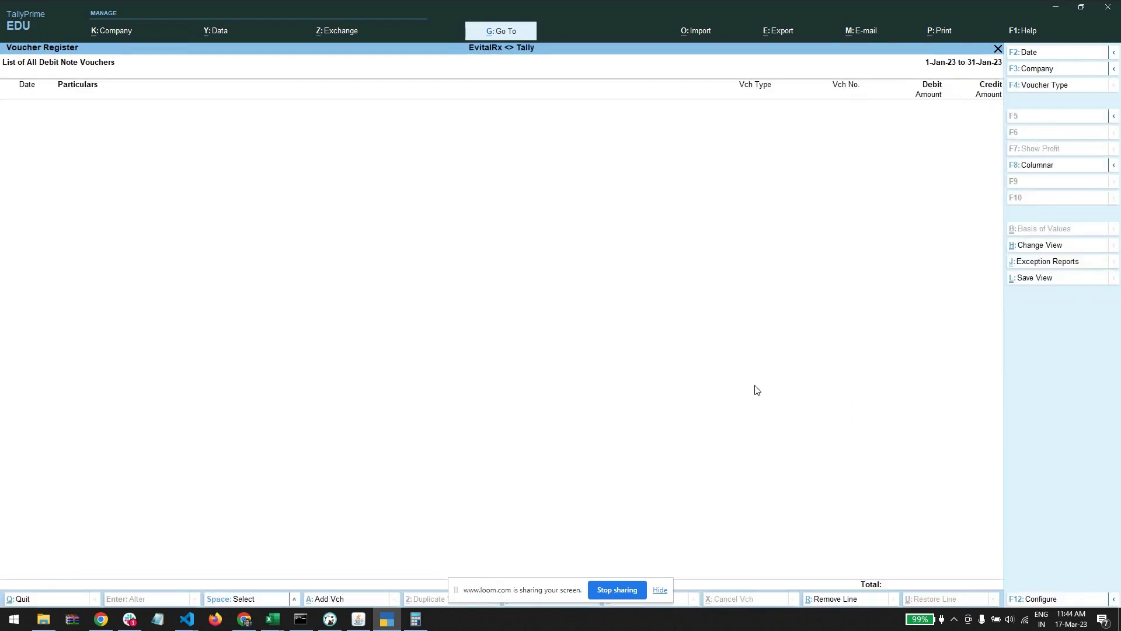
{"action": "key", "text": "Escape"}
{"action": "key", "text": "Escape"}
{"action": "key", "text": "Down"}
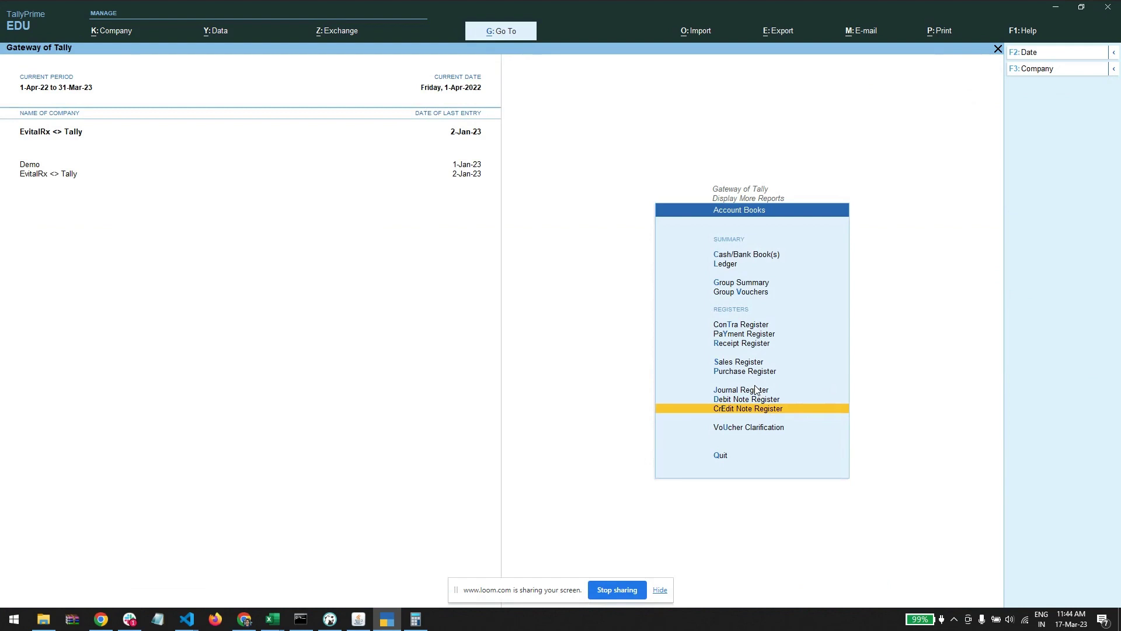
{"action": "key", "text": "Return"}
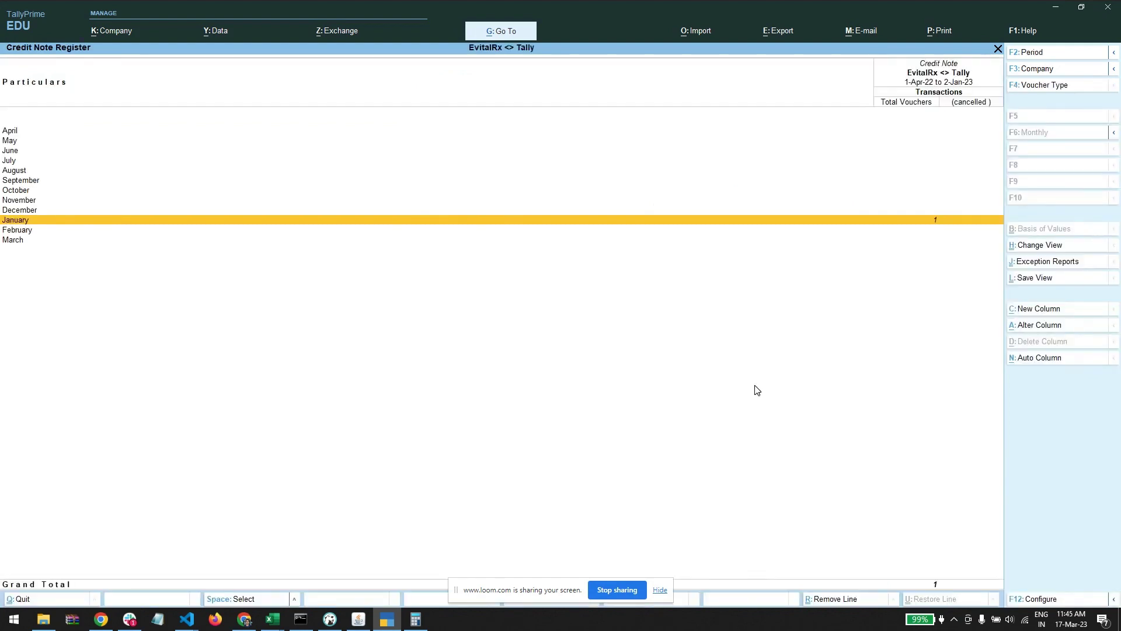
{"action": "key", "text": "Return"}
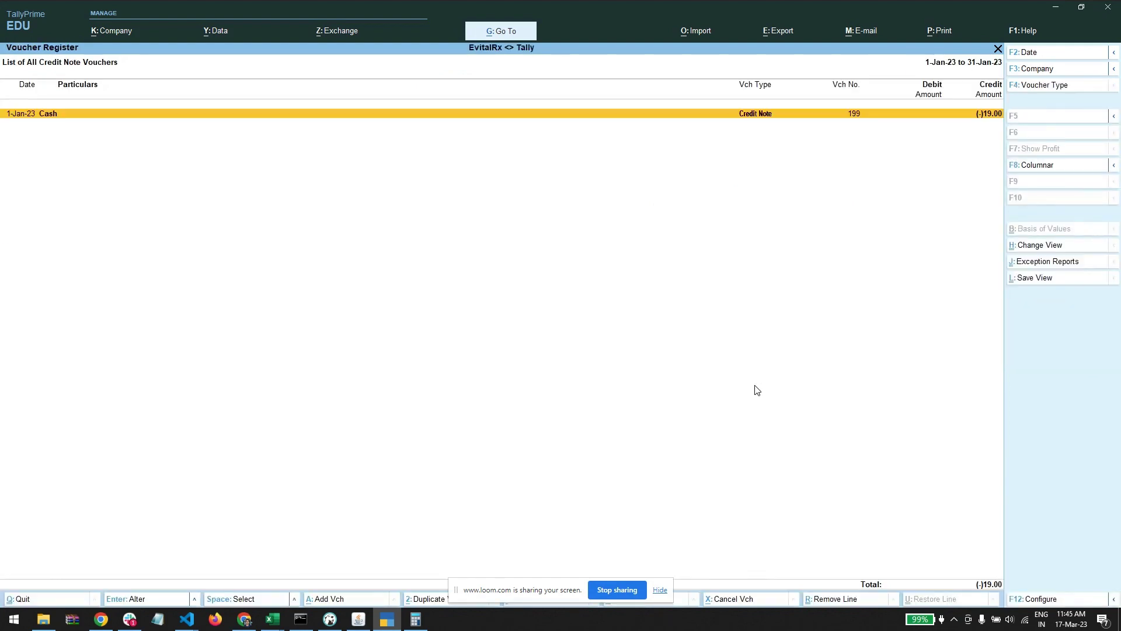
{"action": "key", "text": "Return"}
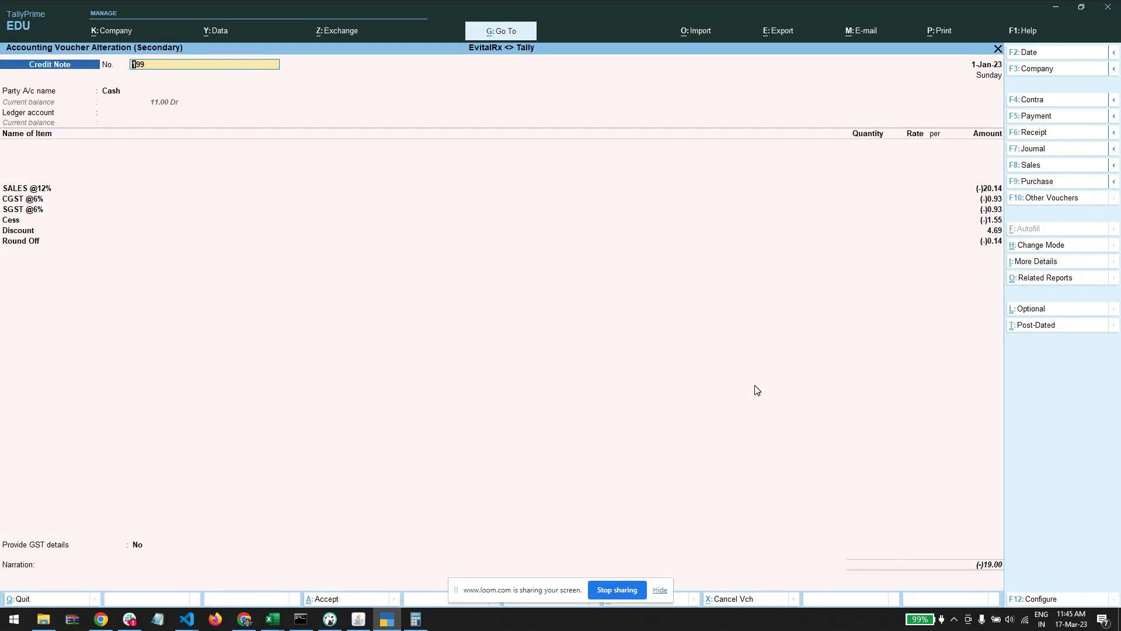
{"action": "key", "text": "Escape"}
{"action": "key", "text": "Escape"}
{"action": "key", "text": "Escape"}
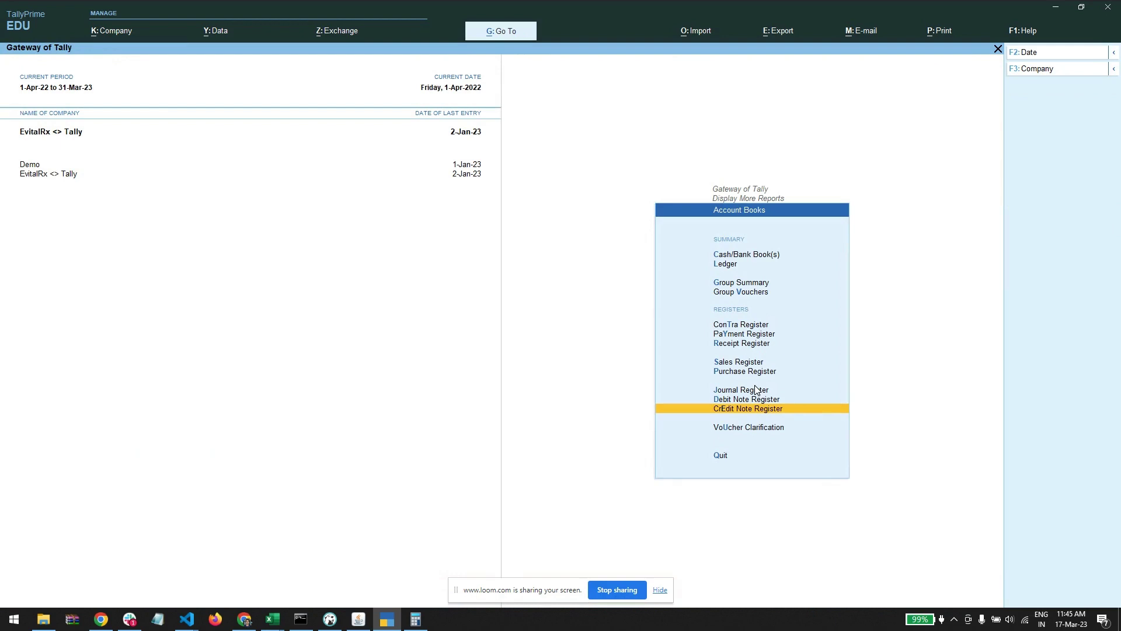
{"action": "key", "text": "Up"}
{"action": "key", "text": "Up"}
{"action": "key", "text": "Up"}
{"action": "key", "text": "Up"}
{"action": "key", "text": "Up"}
{"action": "key", "text": "Up"}
{"action": "key", "text": "Return"}
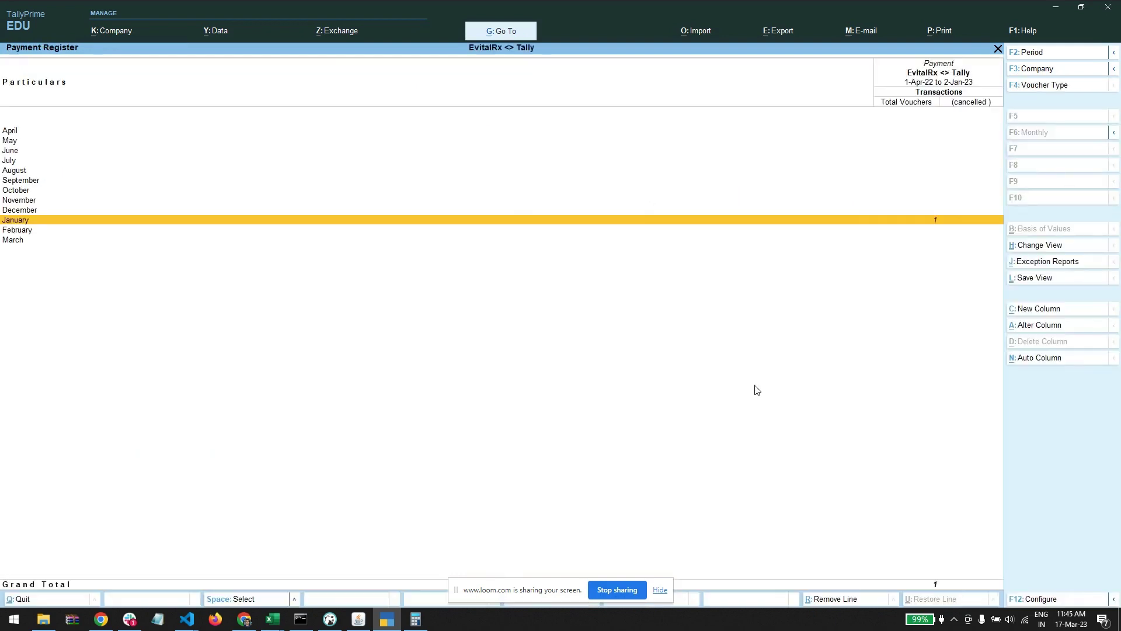
{"action": "key", "text": "Return"}
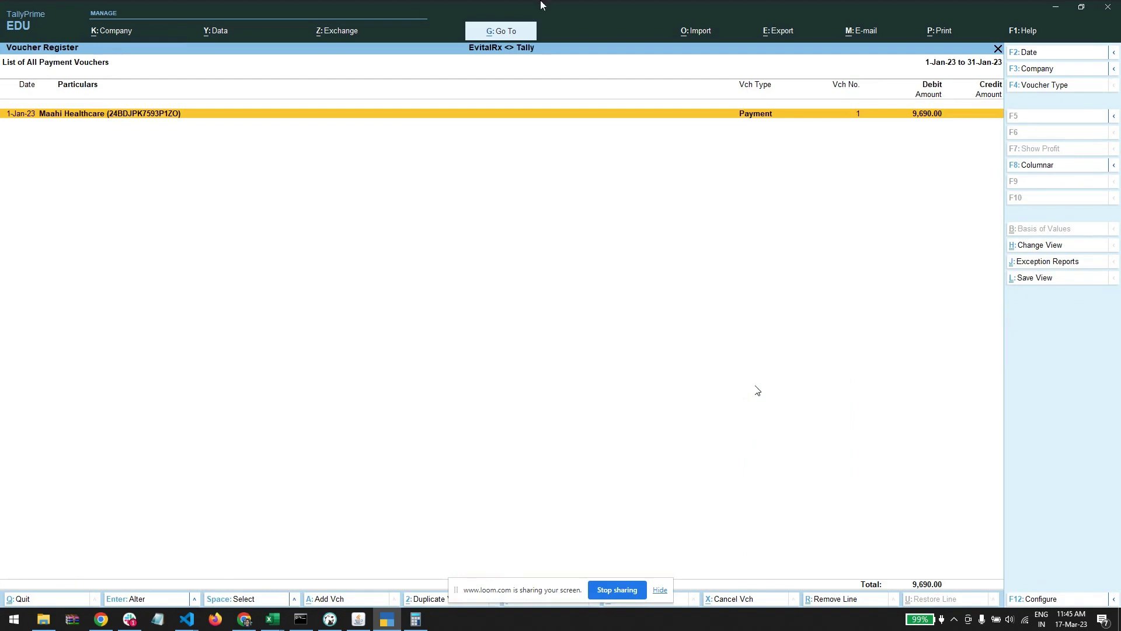
{"action": "left_click", "coordinate": [498, 119]}
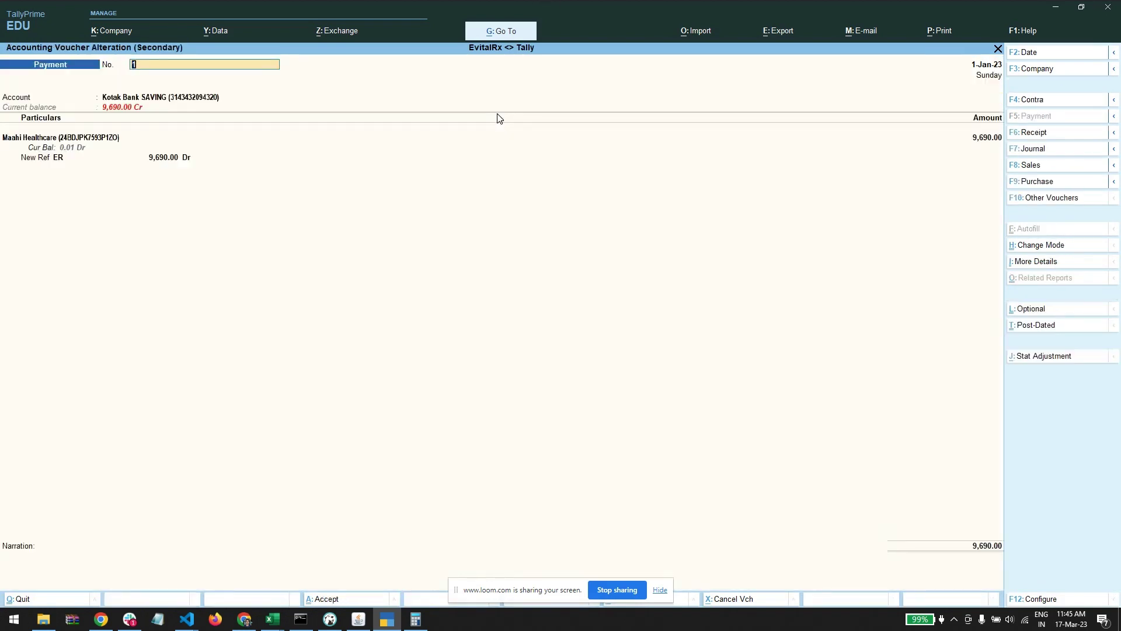
{"action": "key", "text": "alt+Tab"}
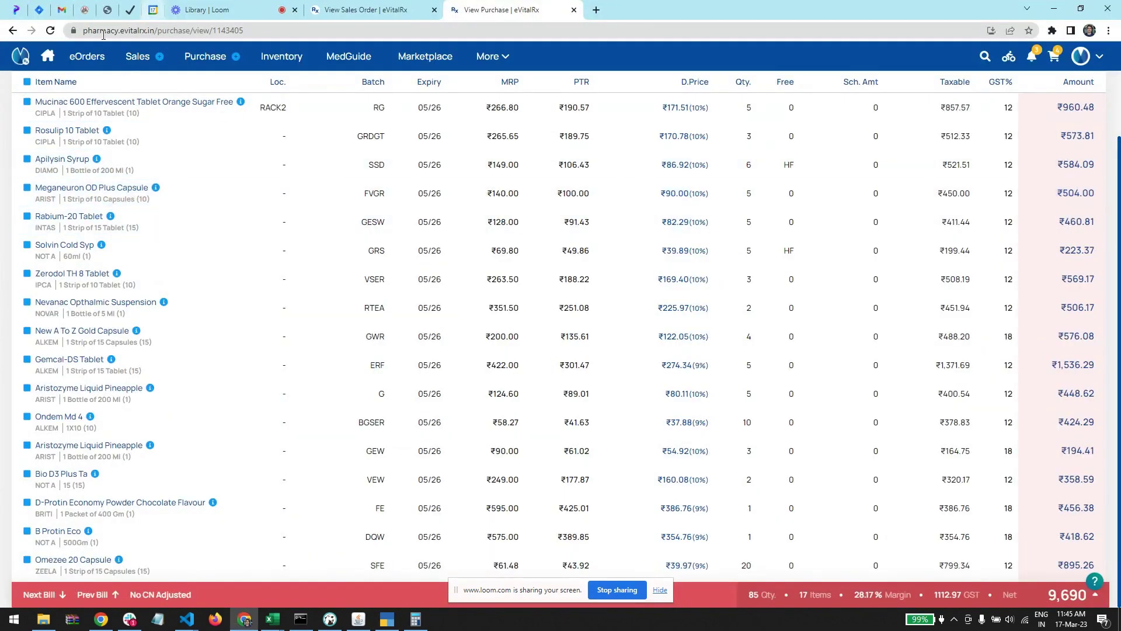
{"action": "left_click", "coordinate": [13, 30]}
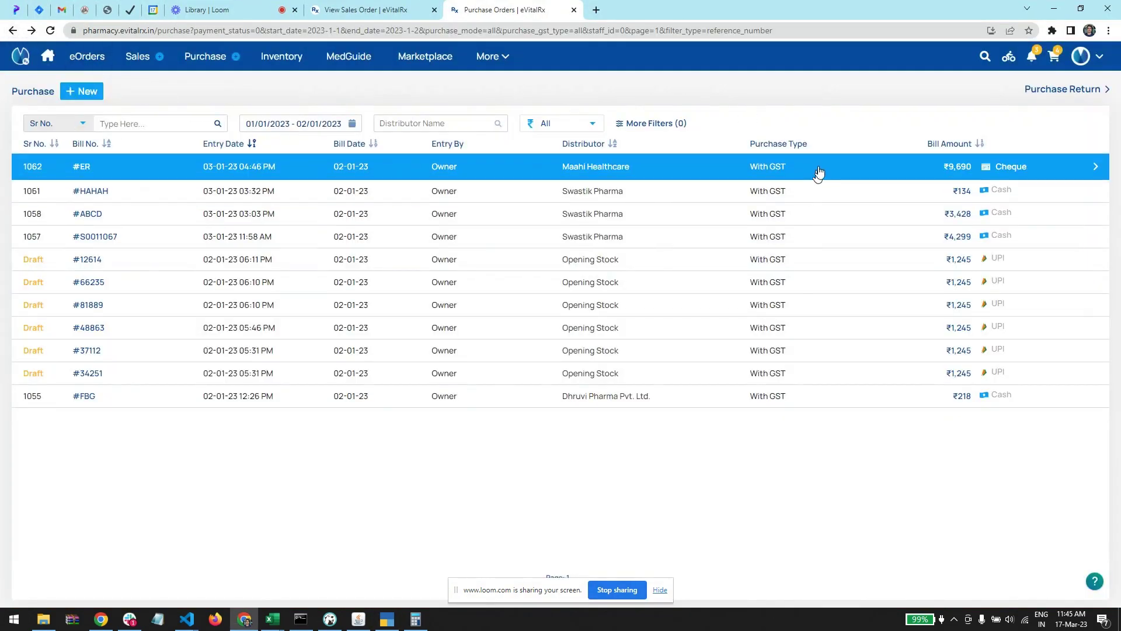
{"action": "left_click", "coordinate": [1011, 167]}
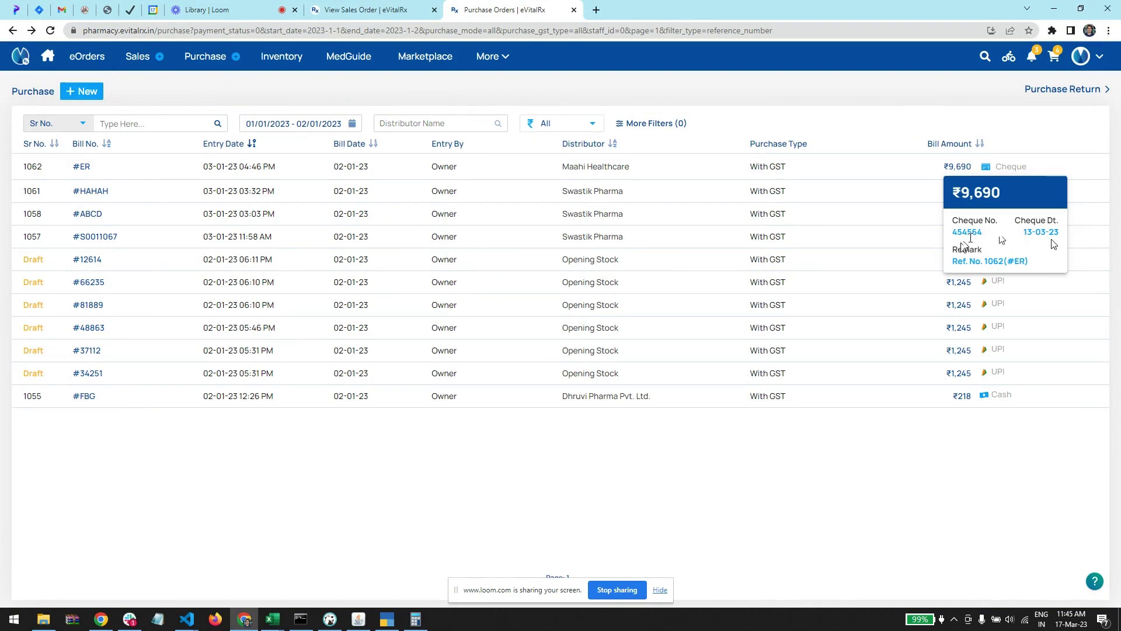
{"action": "key", "text": "alt+Tab"}
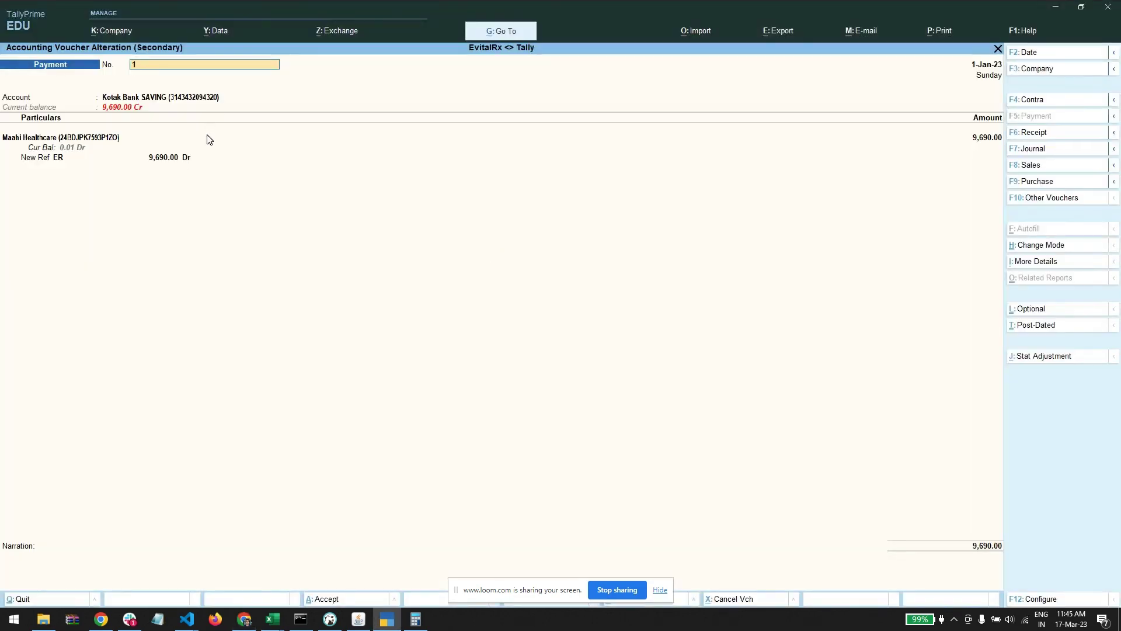
{"action": "key", "text": "Return"}
{"action": "key", "text": "Return"}
{"action": "key", "text": "Return"}
{"action": "key", "text": "Return"}
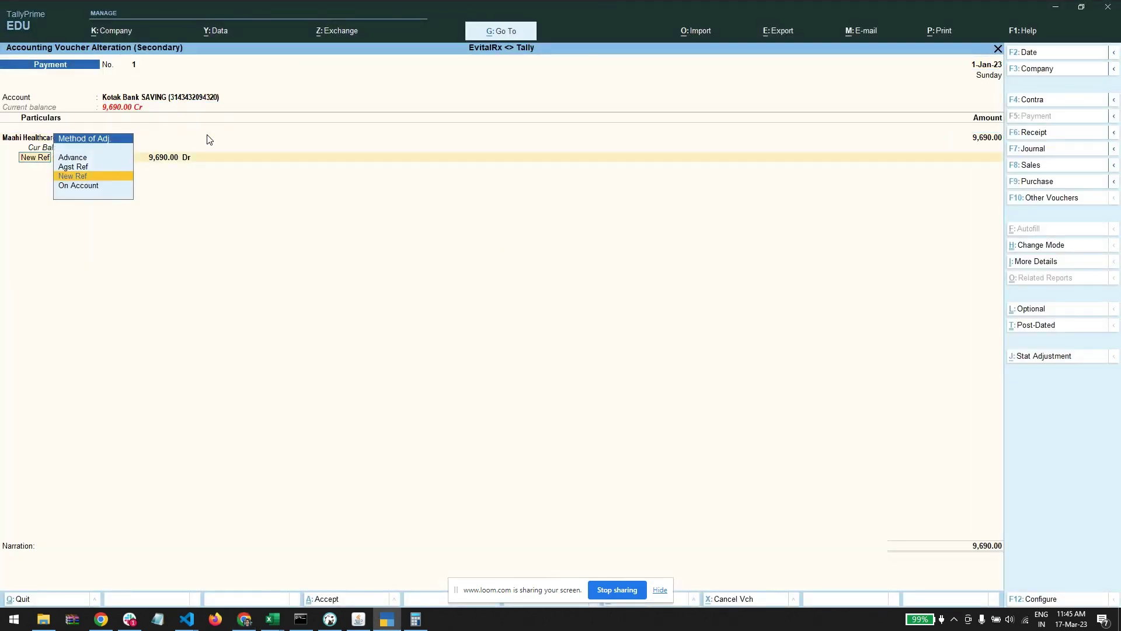
{"action": "key", "text": "Return"}
{"action": "key", "text": "Return"}
{"action": "key", "text": "Return"}
{"action": "key", "text": "Return"}
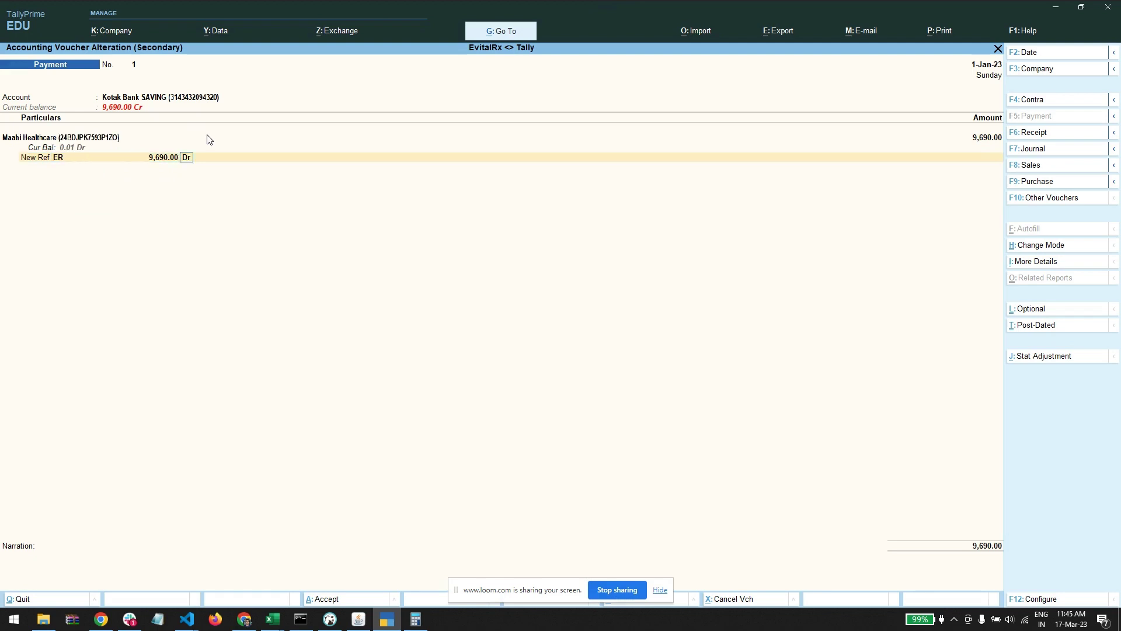
{"action": "key", "text": "Return"}
{"action": "key", "text": "Return"}
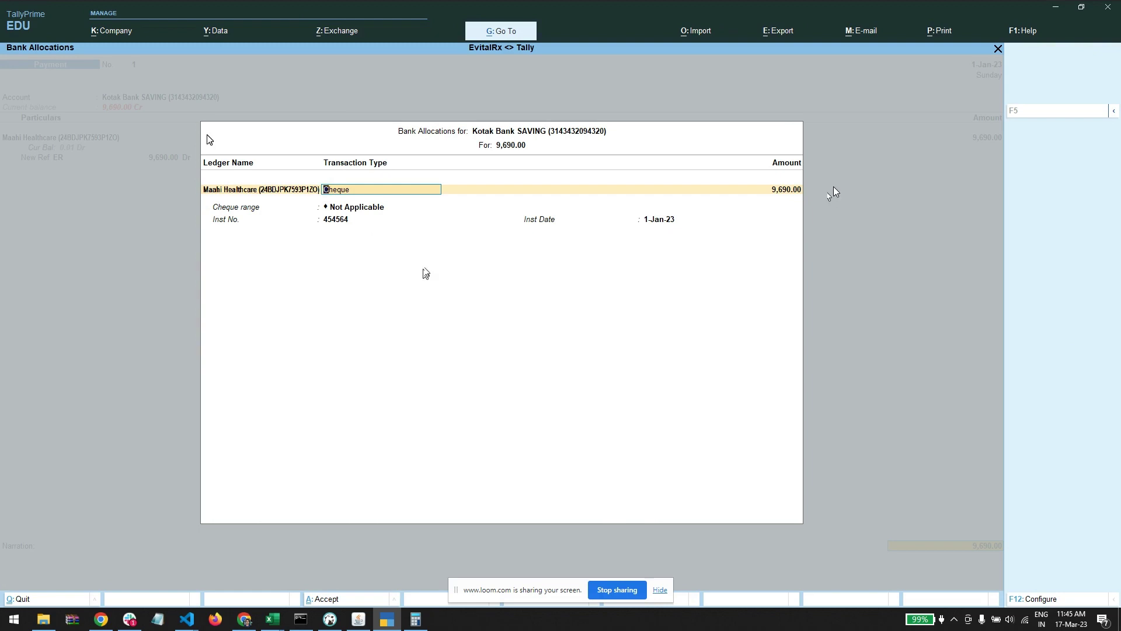
{"action": "key", "text": "Escape"}
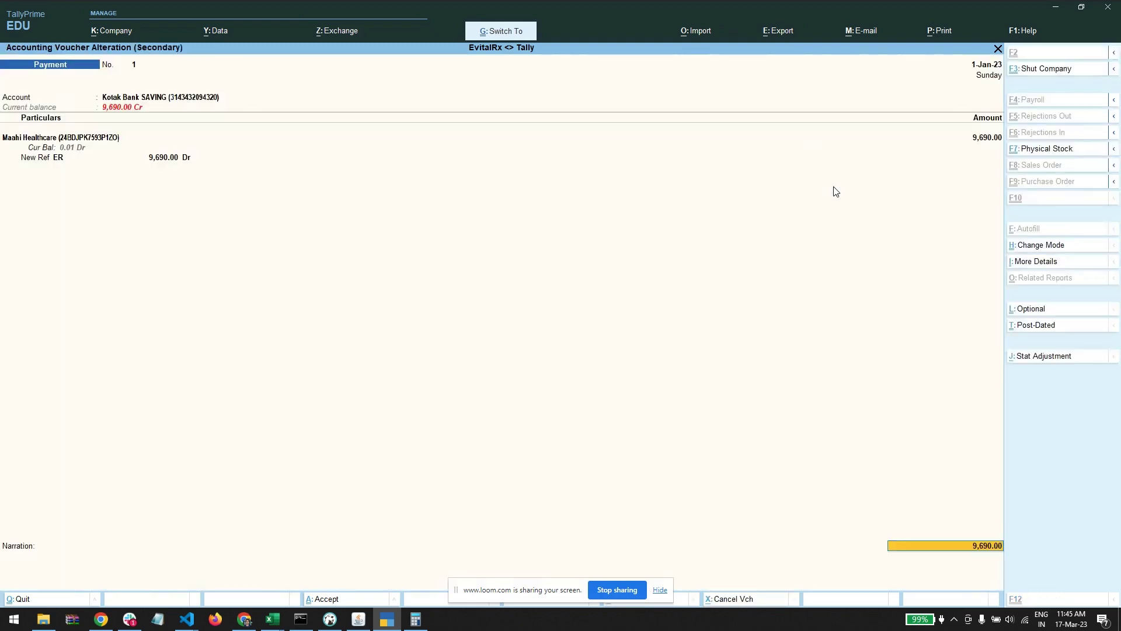
{"action": "key", "text": "Escape"}
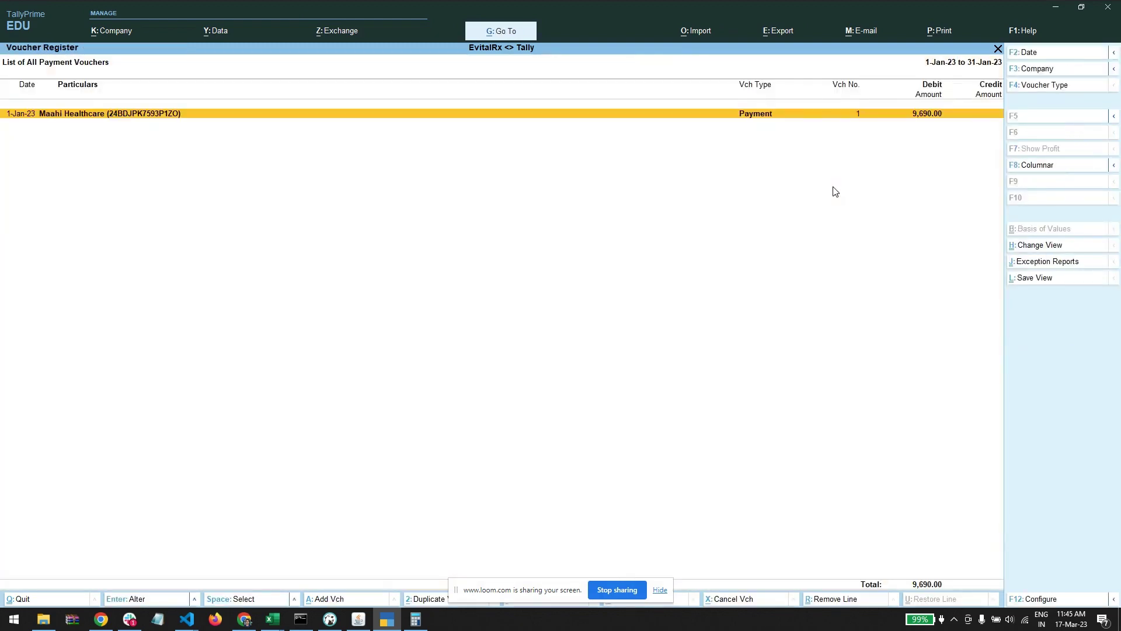
{"action": "key", "text": "Escape"}
Review the Receipt Register, then return to the reports list
{"action": "key", "text": "Down"}
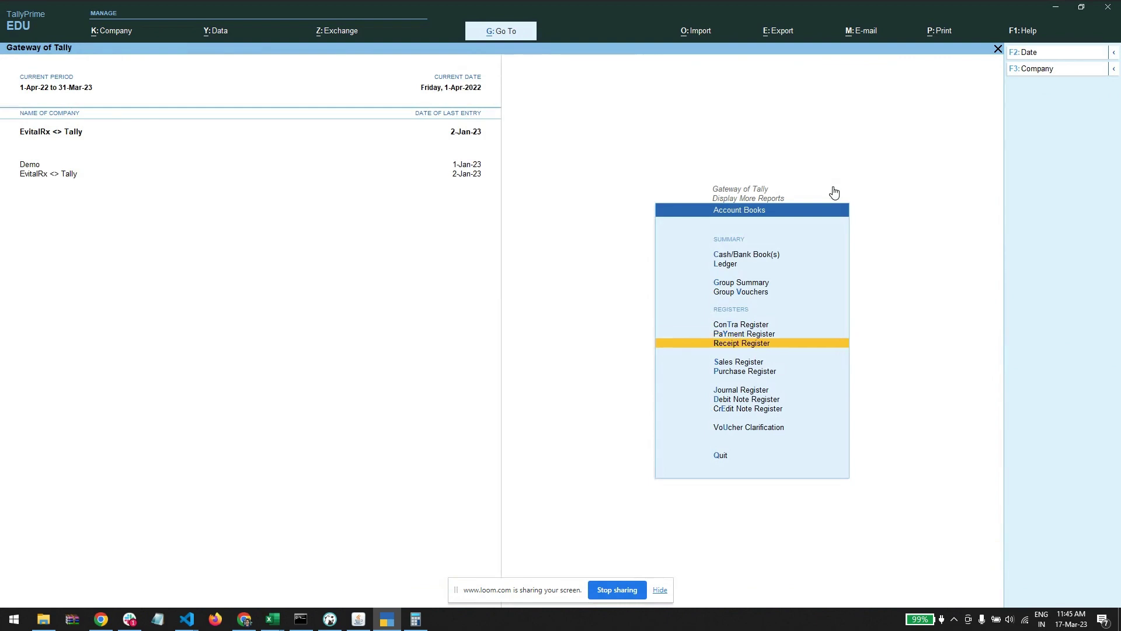
{"action": "key", "text": "Return"}
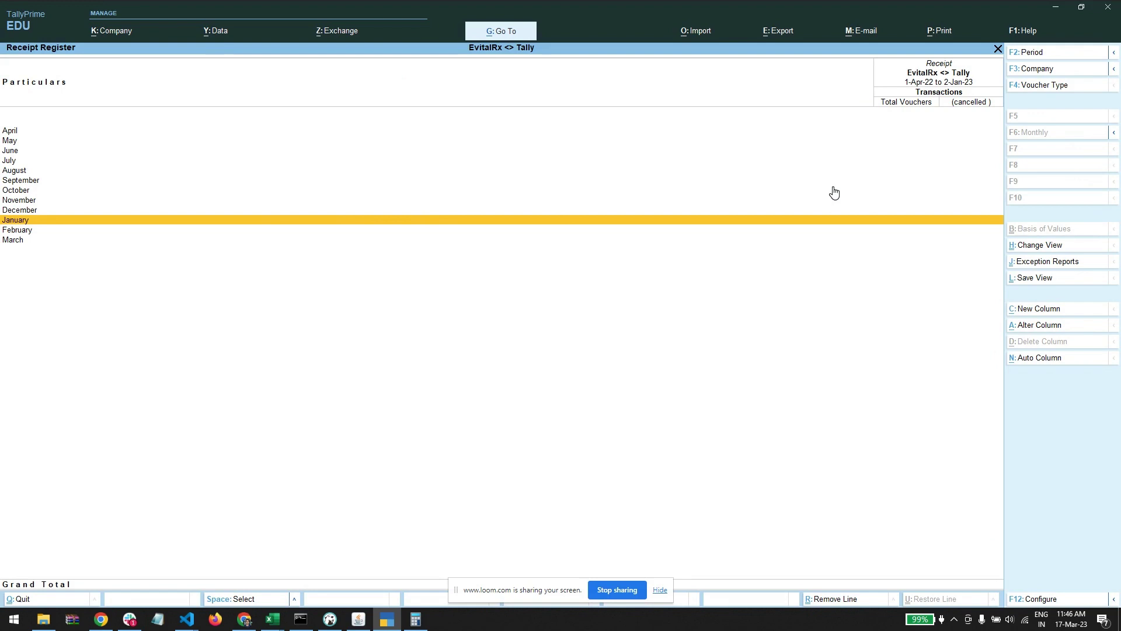
{"action": "key", "text": "Escape"}
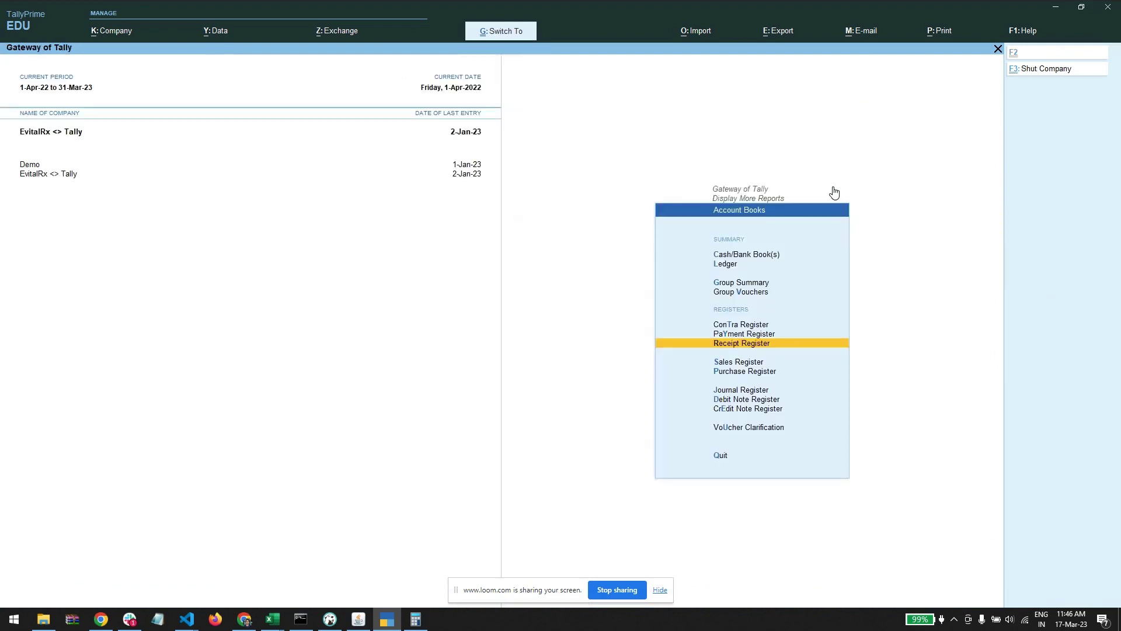
{"action": "key", "text": "Escape"}
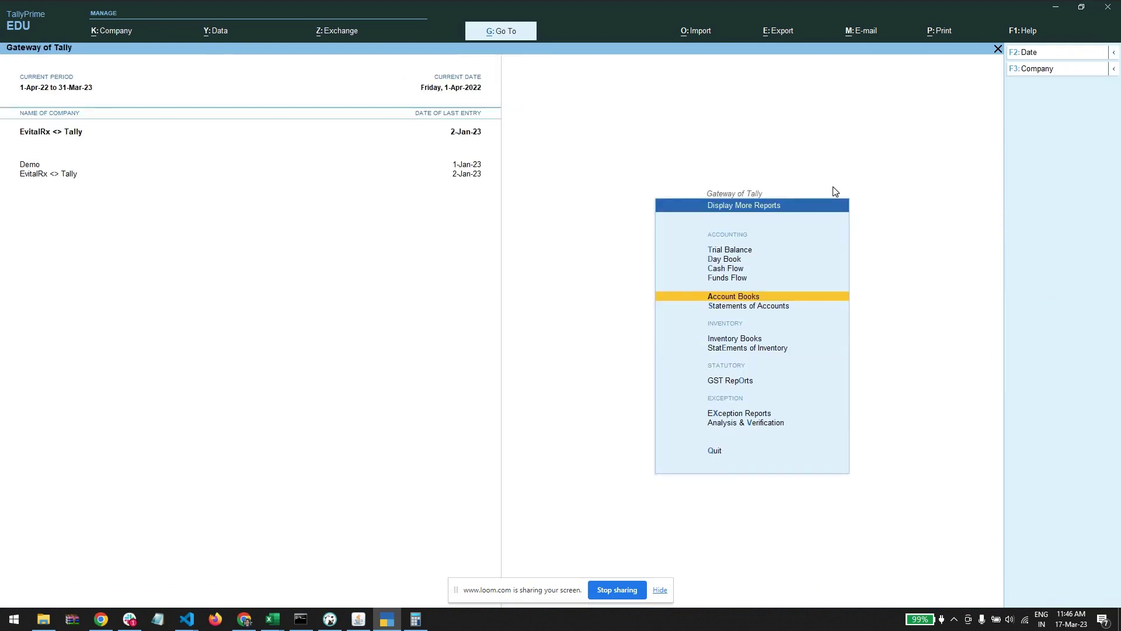
Review the Trial Balance down to the Purchase Accounts line
{"action": "key", "text": "Up"}
{"action": "key", "text": "Up"}
{"action": "key", "text": "Up"}
{"action": "key", "text": "Up"}
{"action": "key", "text": "Return"}
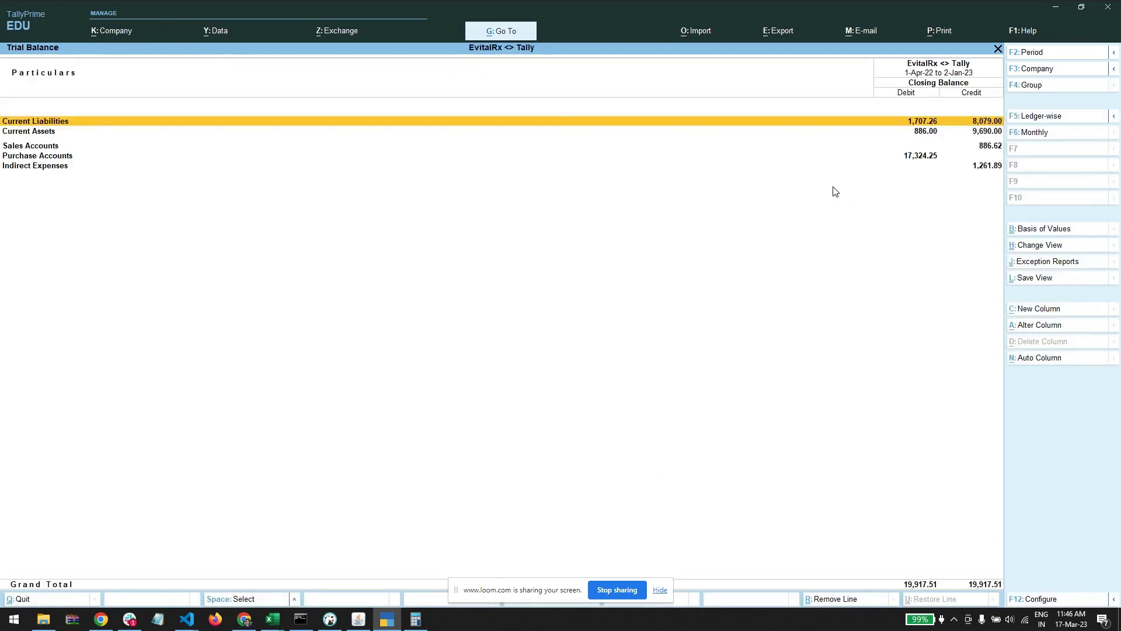
{"action": "key", "text": "Down"}
{"action": "key", "text": "Down"}
{"action": "key", "text": "Down"}
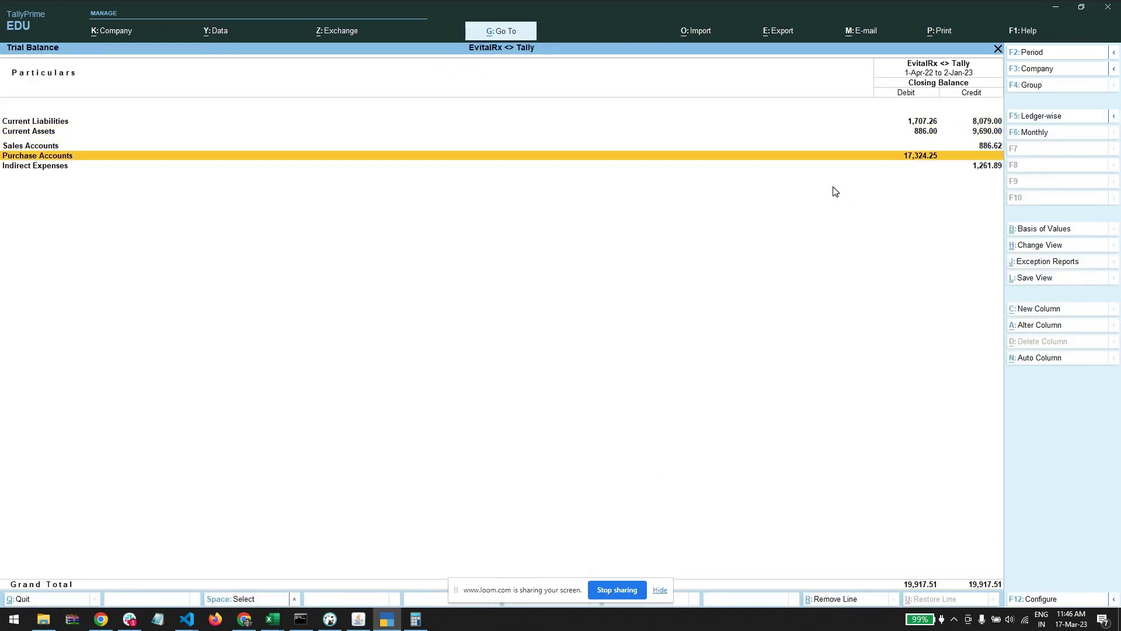
{"action": "key", "text": "Escape"}
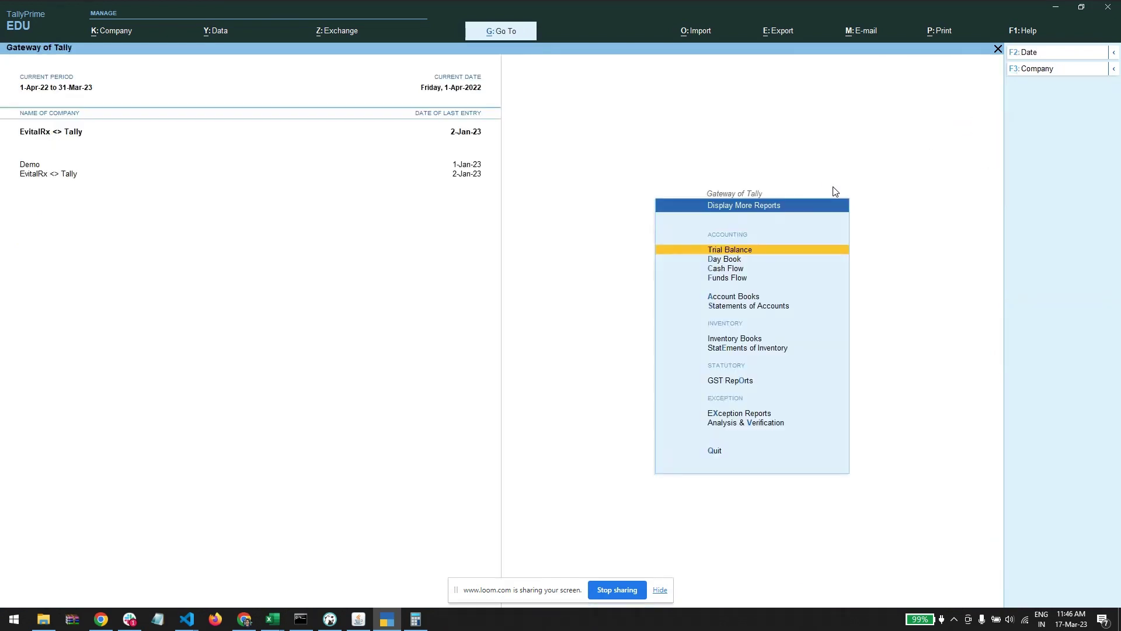
Review the Profit & Loss A/c, including Purchase Accounts and the Gross Loss b/f line
{"action": "key", "text": "Down"}
{"action": "key", "text": "Down"}
{"action": "key", "text": "Down"}
{"action": "key", "text": "Down"}
{"action": "key", "text": "Down"}
{"action": "key", "text": "Down"}
{"action": "key", "text": "Down"}
{"action": "key", "text": "Down"}
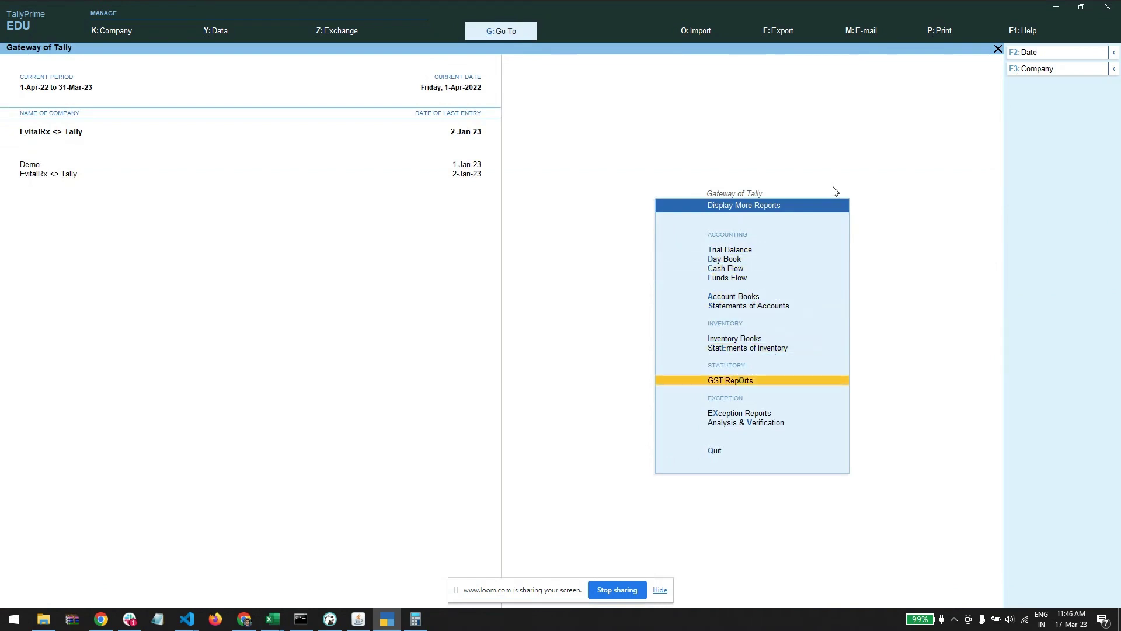
{"action": "key", "text": "Up"}
{"action": "key", "text": "Up"}
{"action": "key", "text": "Up"}
{"action": "key", "text": "Escape"}
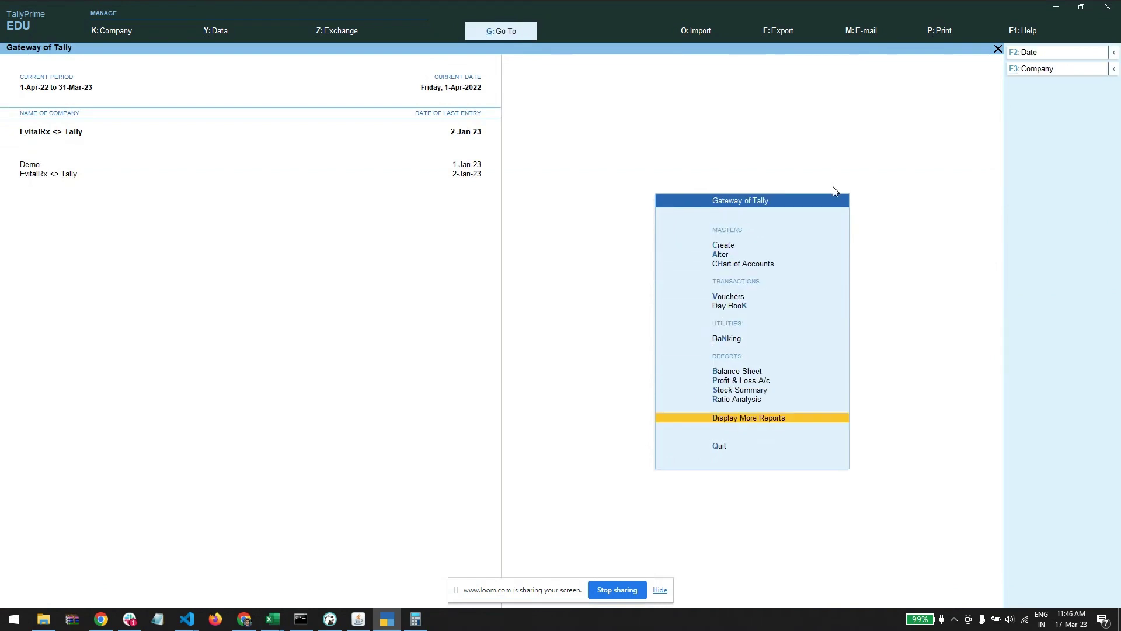
{"action": "key", "text": "Up"}
{"action": "key", "text": "Up"}
{"action": "key", "text": "Up"}
{"action": "key", "text": "Return"}
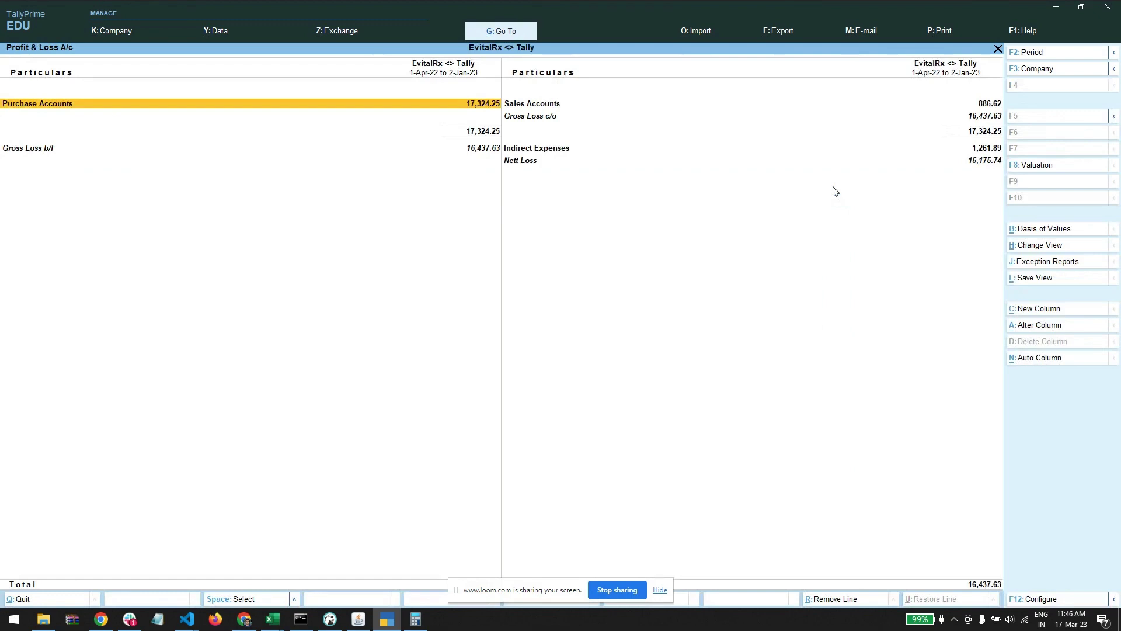
{"action": "key", "text": "Down"}
{"action": "key", "text": "Up"}
{"action": "key", "text": "Escape"}
Open the Balance Sheet as at 2-Jan-23, showing P&L at (-)15,175.74 and totals (-)8,804.00
{"action": "key", "text": "Up"}
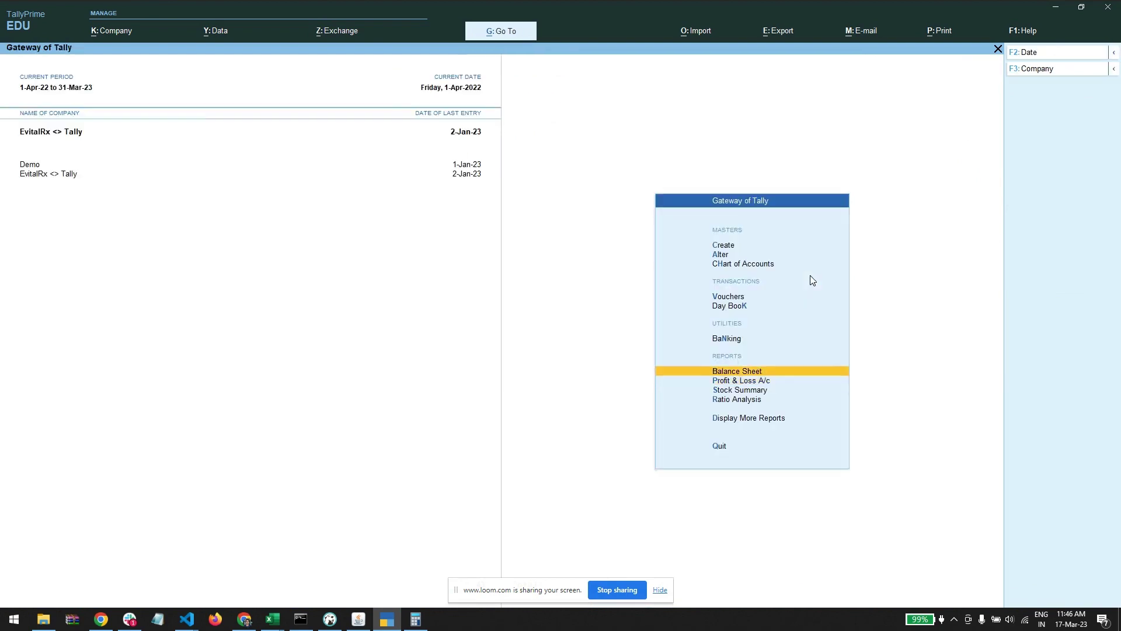
{"action": "key", "text": "Return"}
{"action": "key", "text": "Down"}
{"action": "key", "text": "Down"}
{"action": "key", "text": "Down"}
{"action": "key", "text": "Down"}
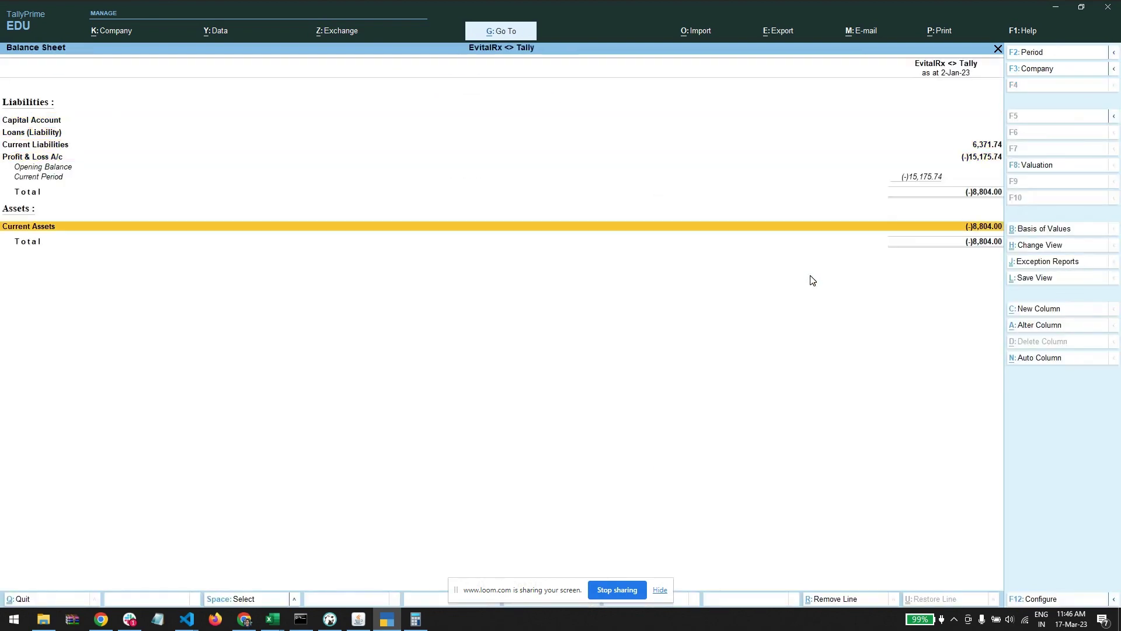
{"action": "key", "text": "Up"}
{"action": "key", "text": "Up"}
{"action": "key", "text": "Up"}
{"action": "key", "text": "Up"}
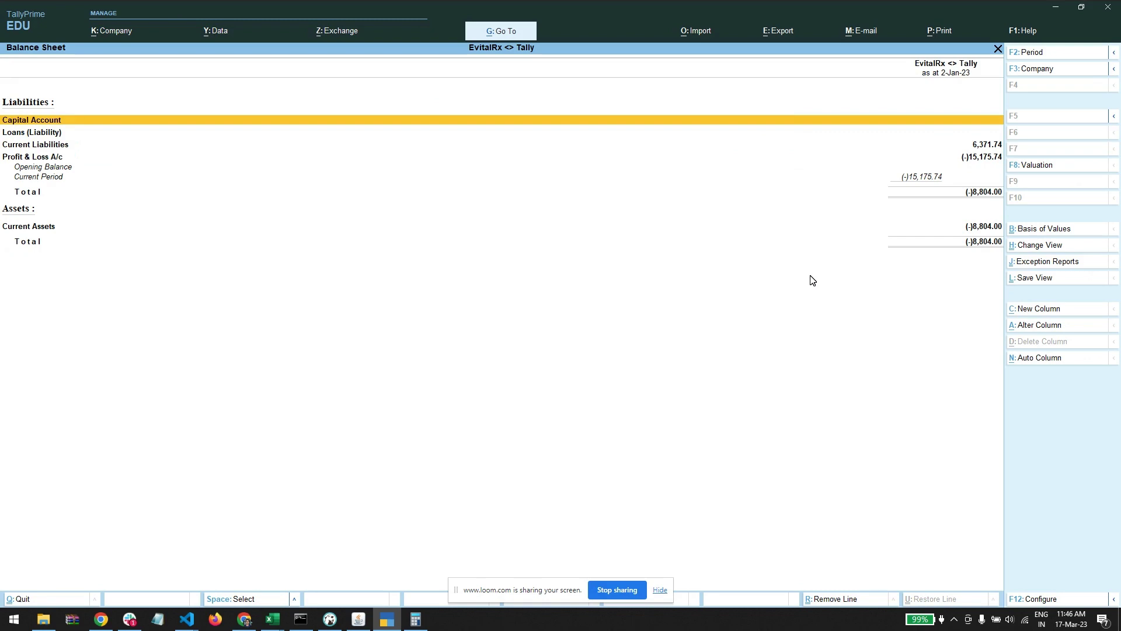
{"action": "key", "text": "ctrl"}
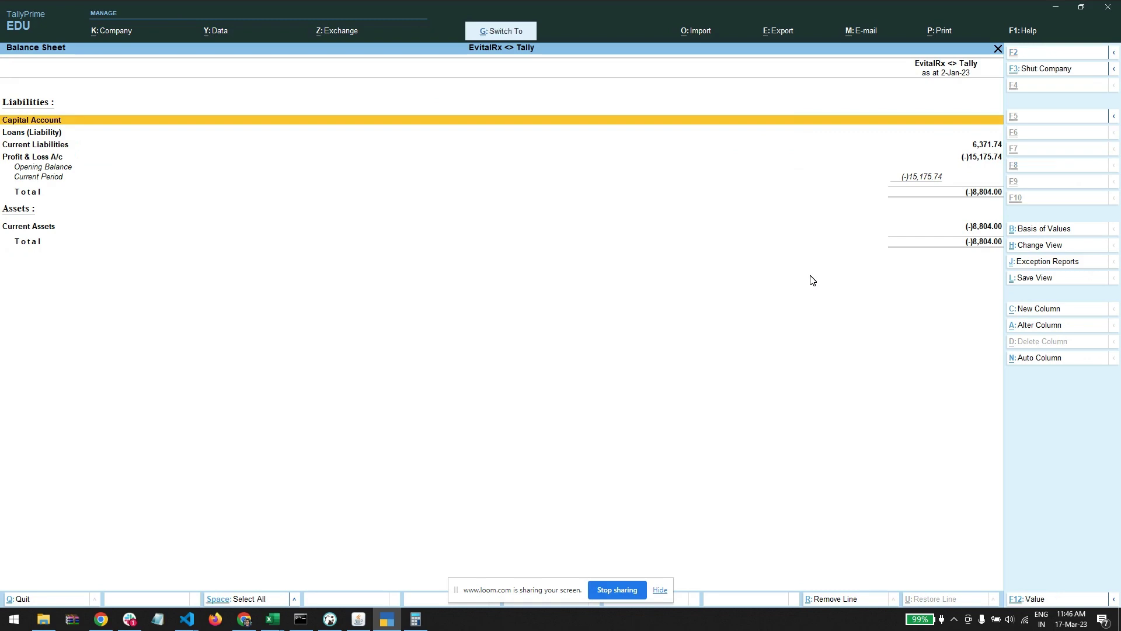